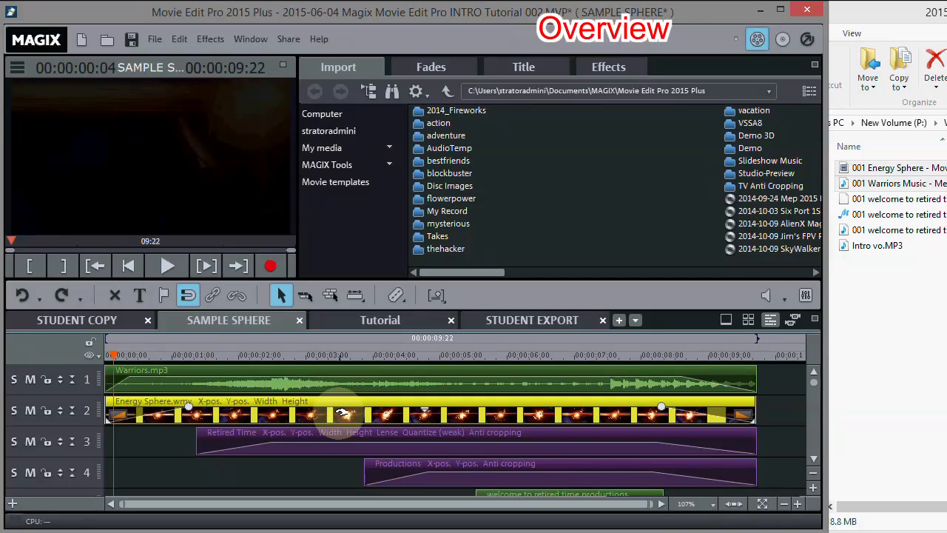
Inspect the Retired Time and Productions title clips on the SAMPLE SPHERE timeline and preview the frame at about 00:00:05:21.
{"action": "left_click", "coordinate": [339, 444]}
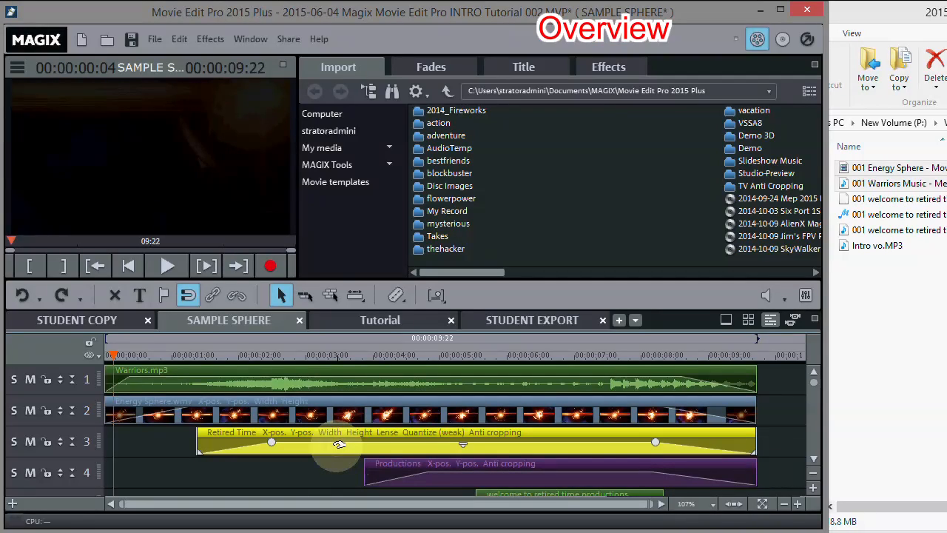
{"action": "left_click", "coordinate": [383, 477]}
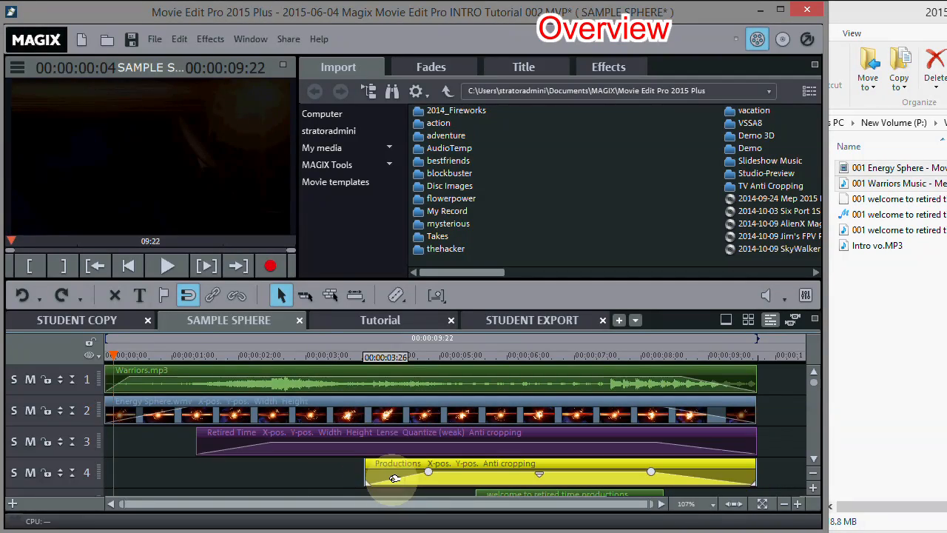
{"action": "left_click", "coordinate": [386, 436]}
{"action": "left_click", "coordinate": [265, 356]}
{"action": "left_click_drag", "start_coordinate": [266, 356], "coordinate": [485, 342]}
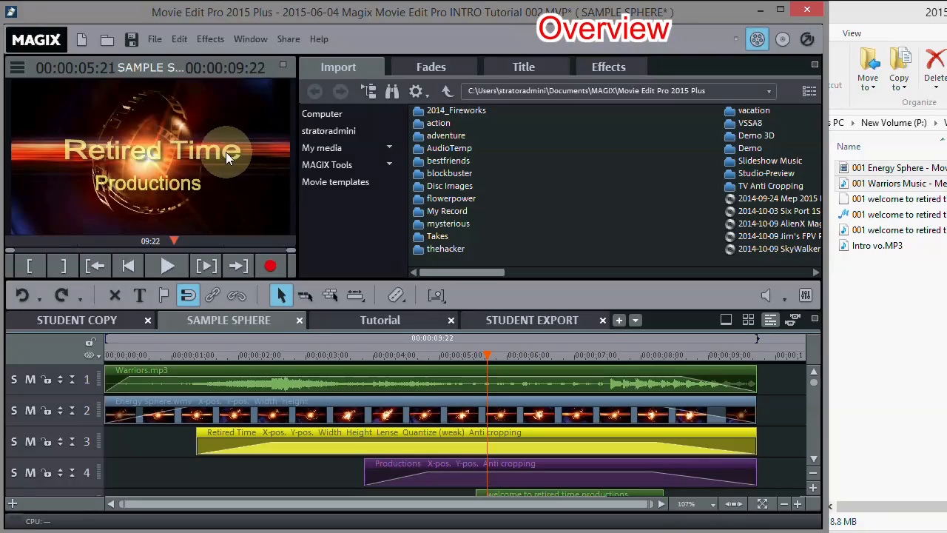
{"action": "left_click", "coordinate": [419, 468]}
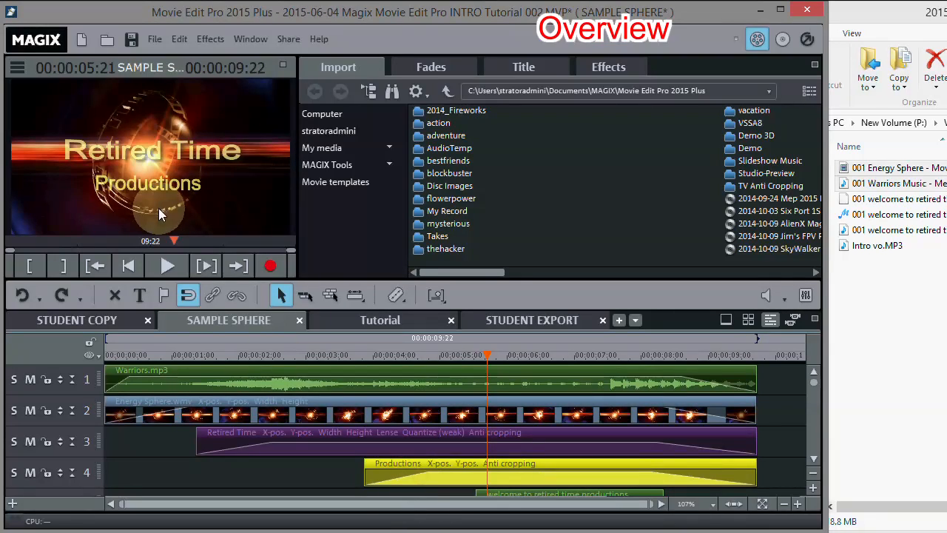
{"action": "left_click", "coordinate": [814, 458]}
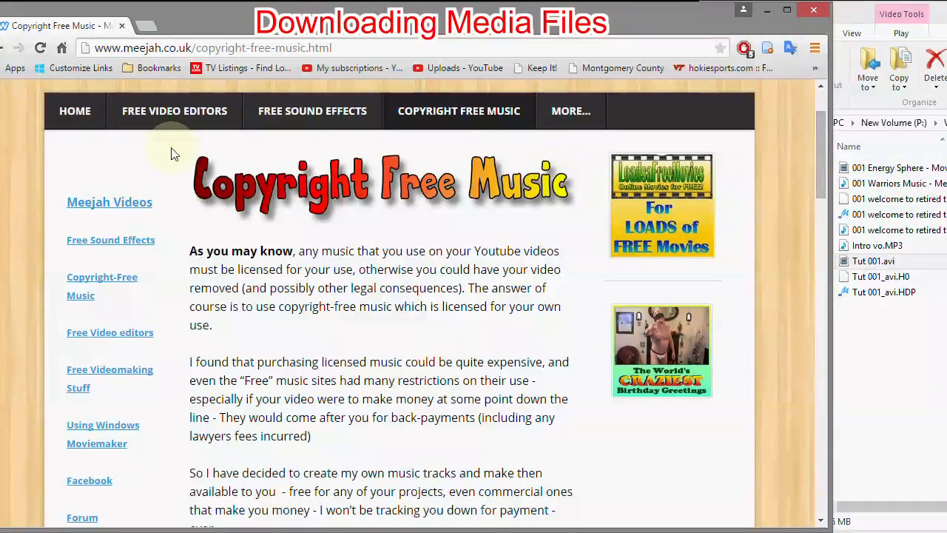
Switch to the browser and look through the Copyright Free Music page on meejah.co.uk for an intro track.
{"action": "left_click_drag", "start_coordinate": [348, 49], "coordinate": [72, 56]}
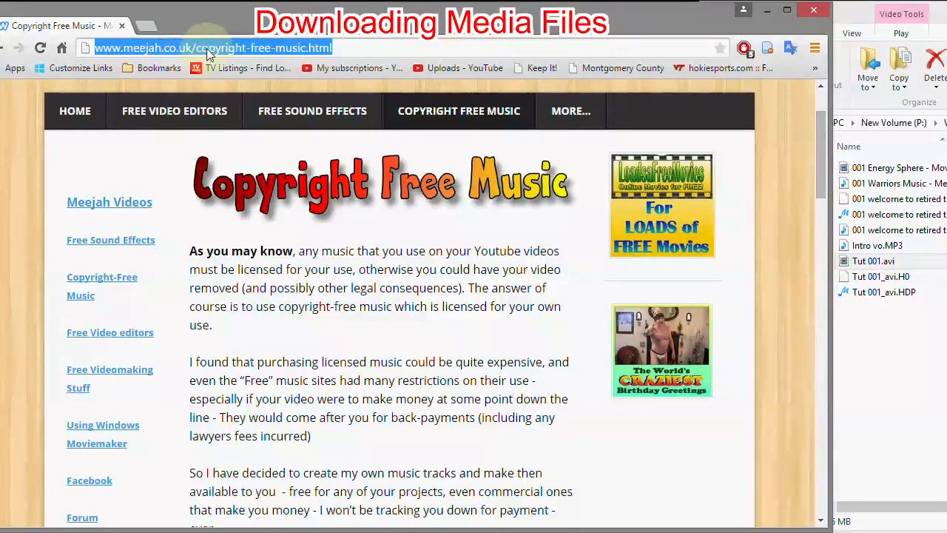
{"action": "left_click", "coordinate": [125, 177]}
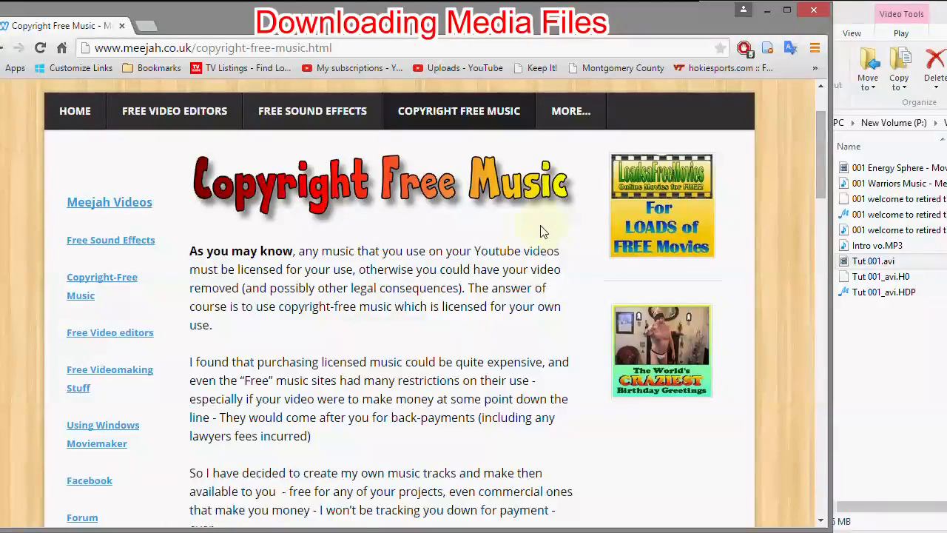
{"action": "left_click_drag", "start_coordinate": [820, 179], "coordinate": [756, 417]}
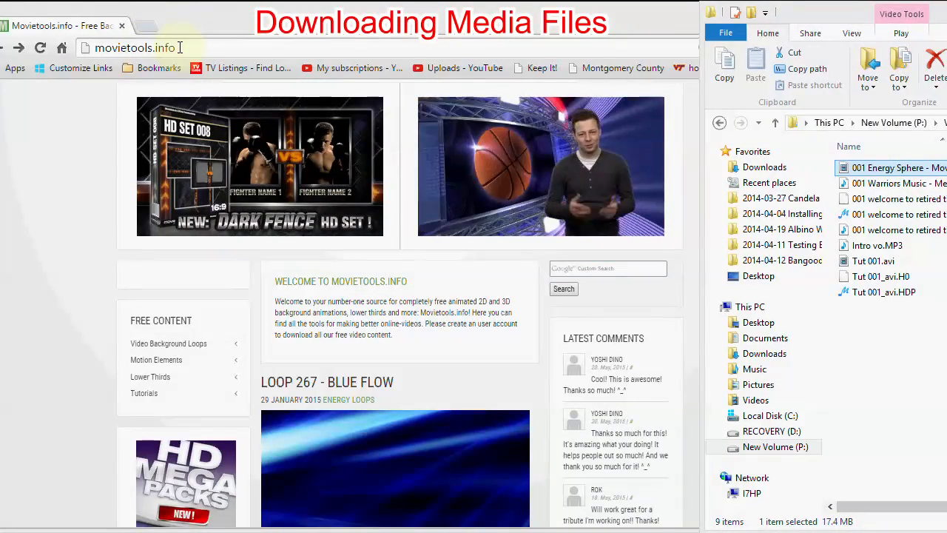
On movietools.info, go to page 4 of the Energy Loops video backgrounds and open the free SD download page of Loop 162 - Energy Sphere.
{"action": "left_click", "coordinate": [168, 344]}
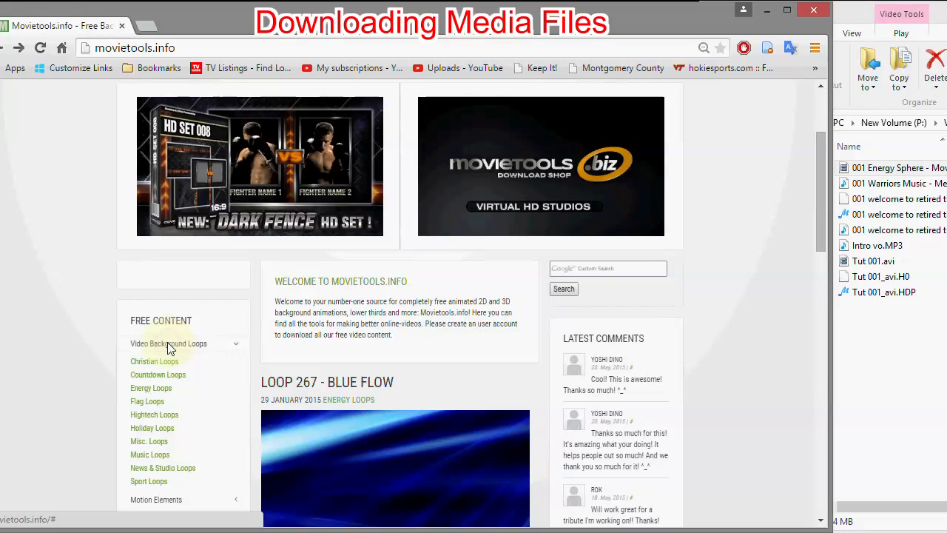
{"action": "left_click", "coordinate": [154, 392]}
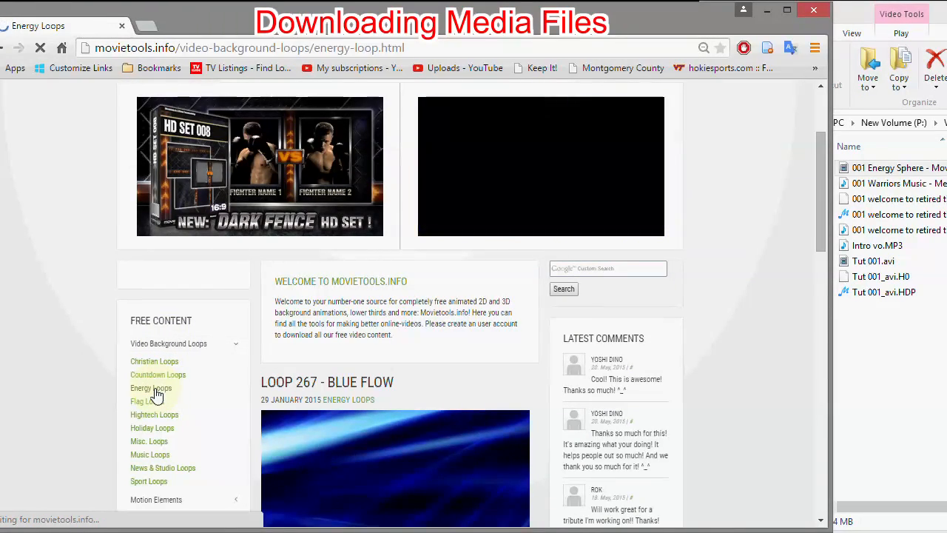
{"action": "left_click_drag", "start_coordinate": [820, 145], "coordinate": [749, 448]}
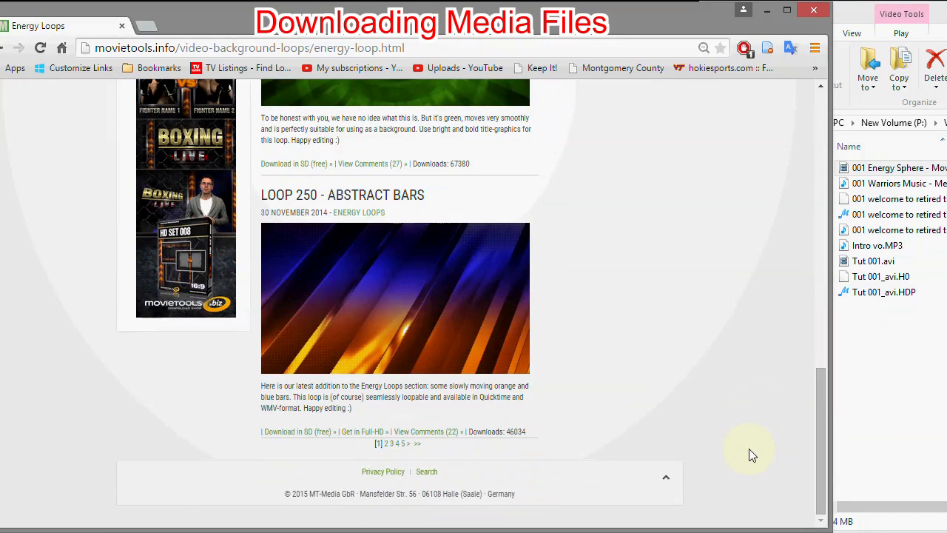
{"action": "left_click", "coordinate": [398, 445]}
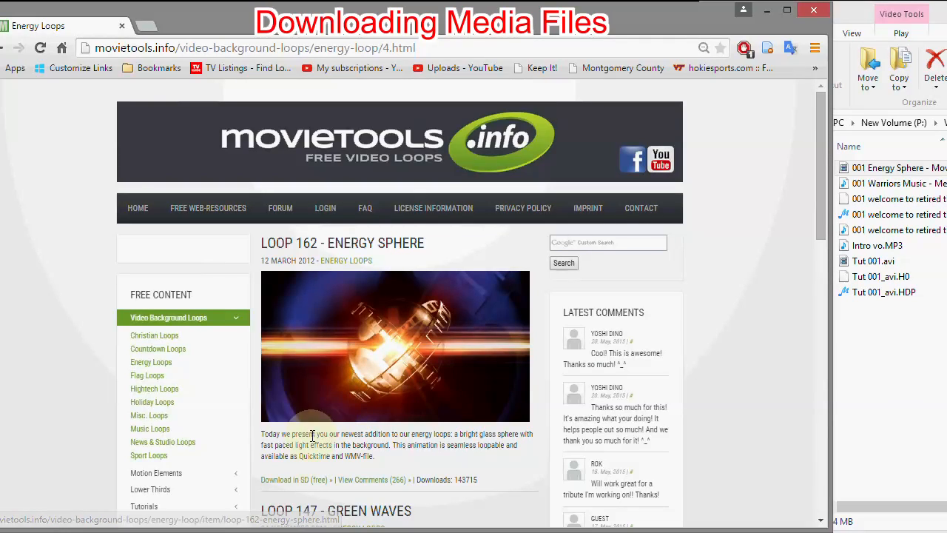
{"action": "left_click", "coordinate": [309, 485]}
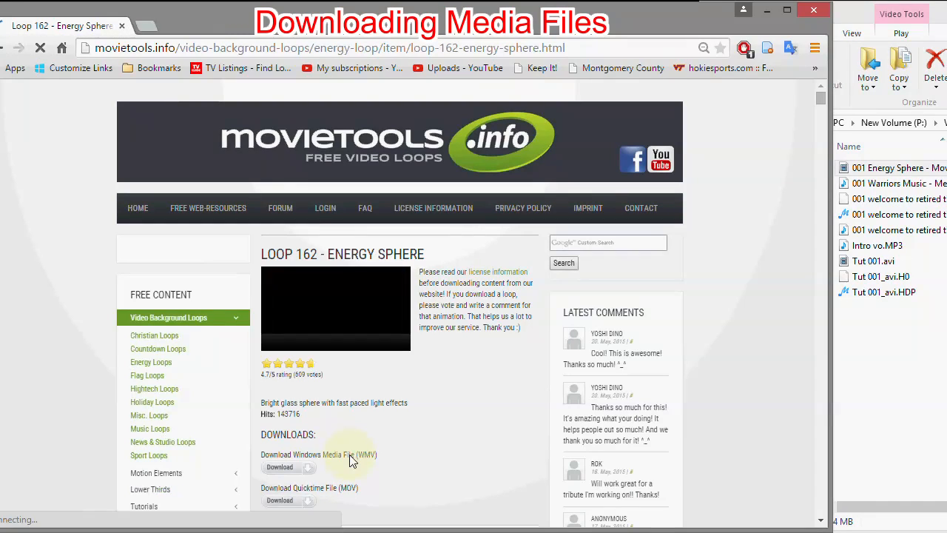
{"action": "left_click_drag", "start_coordinate": [821, 96], "coordinate": [821, 96]}
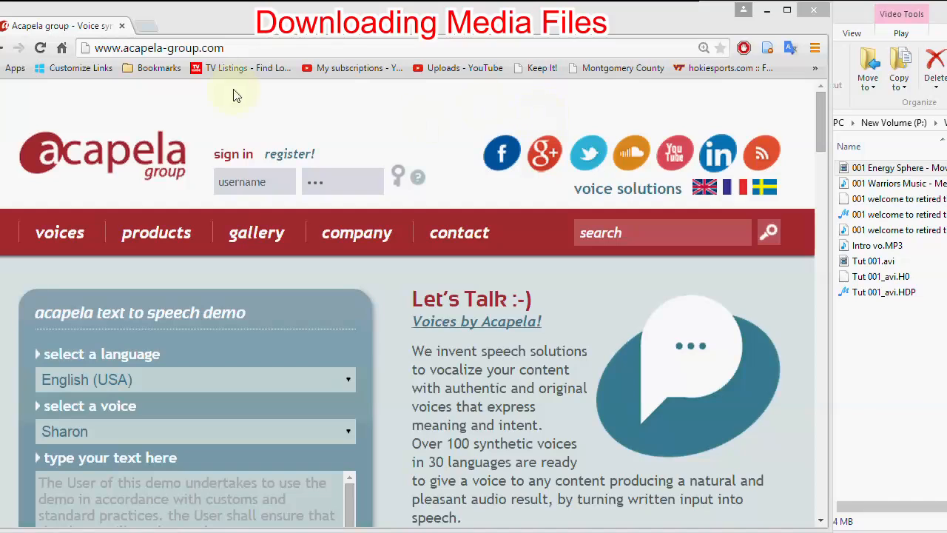
Browse the voices in the Acapela text to speech demo and choose English (USA) as the language.
{"action": "left_click_drag", "start_coordinate": [823, 118], "coordinate": [820, 156]}
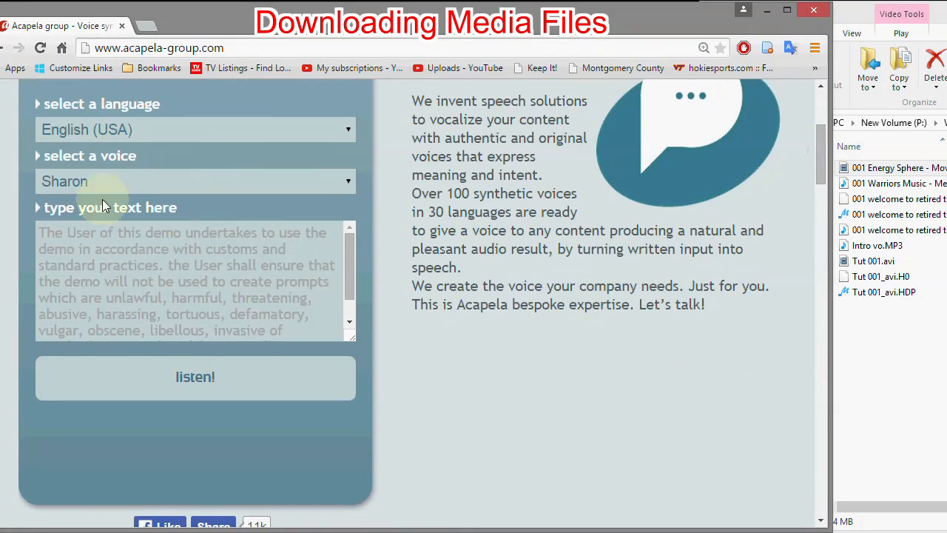
{"action": "left_click", "coordinate": [347, 181]}
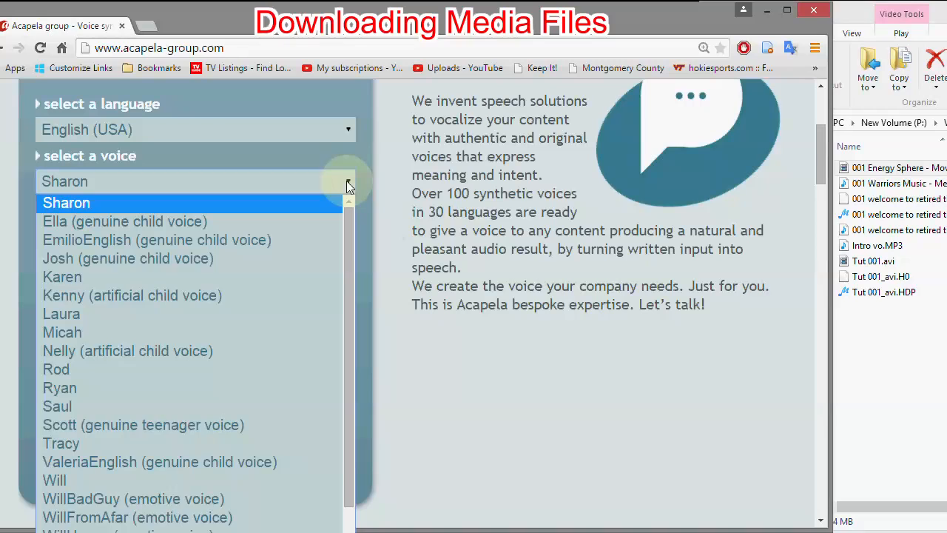
{"action": "left_click", "coordinate": [347, 180]}
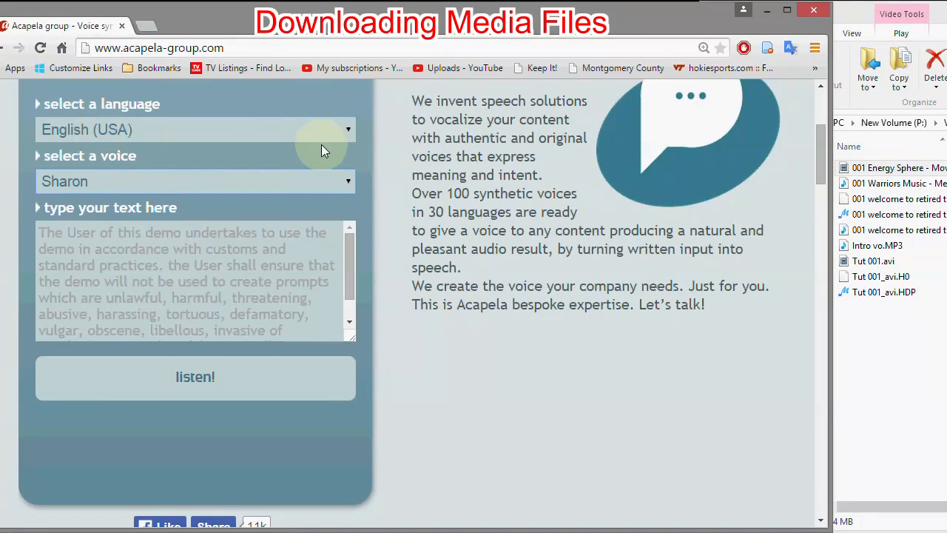
{"action": "left_click", "coordinate": [350, 129]}
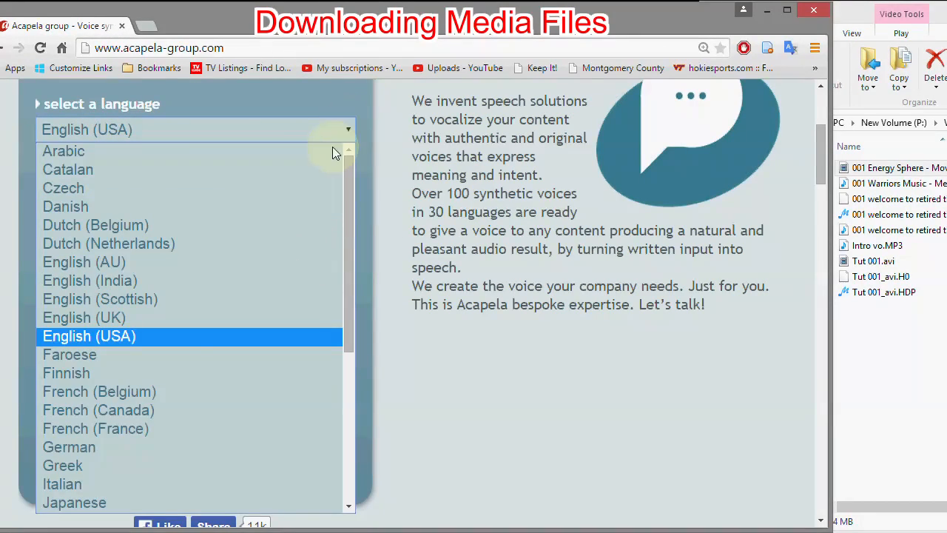
{"action": "left_click", "coordinate": [104, 336]}
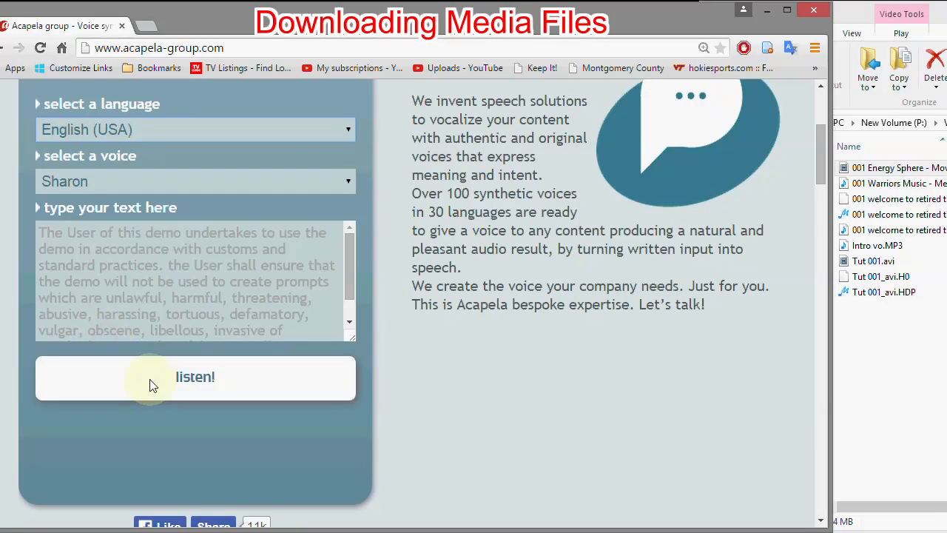
Enter "Welcome to my Channel" as the demo text and generate its speech playback.
{"action": "left_click", "coordinate": [58, 237]}
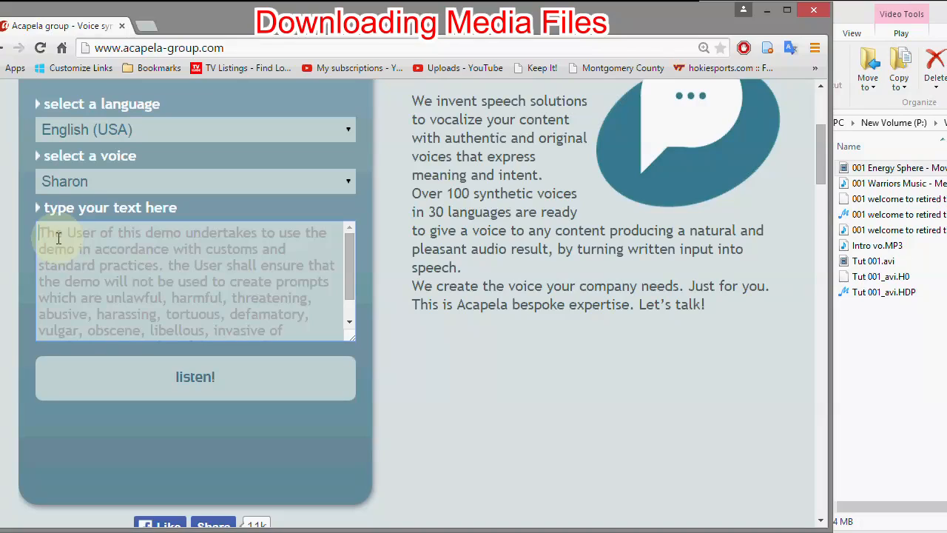
{"action": "type", "text": "Welcome to"}
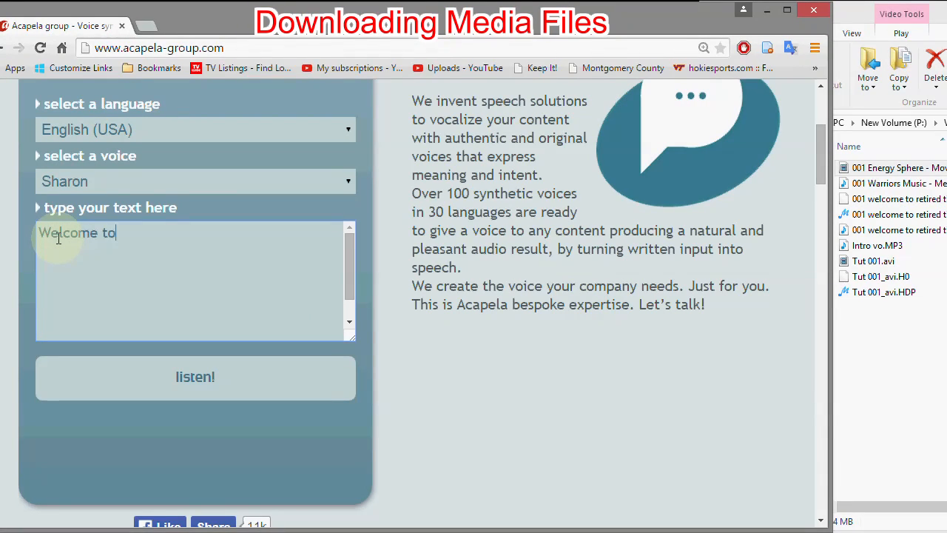
{"action": "type", "text": " my Channel"}
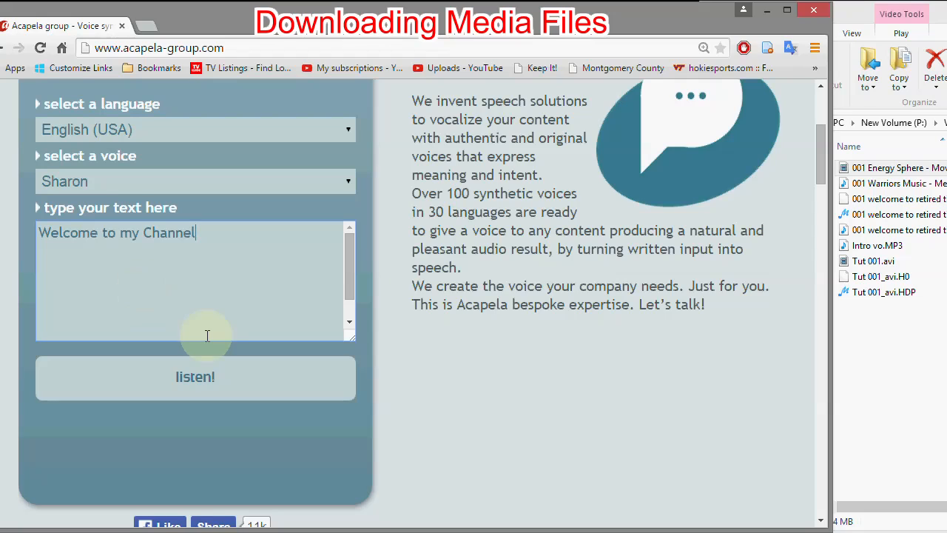
{"action": "left_click", "coordinate": [190, 379]}
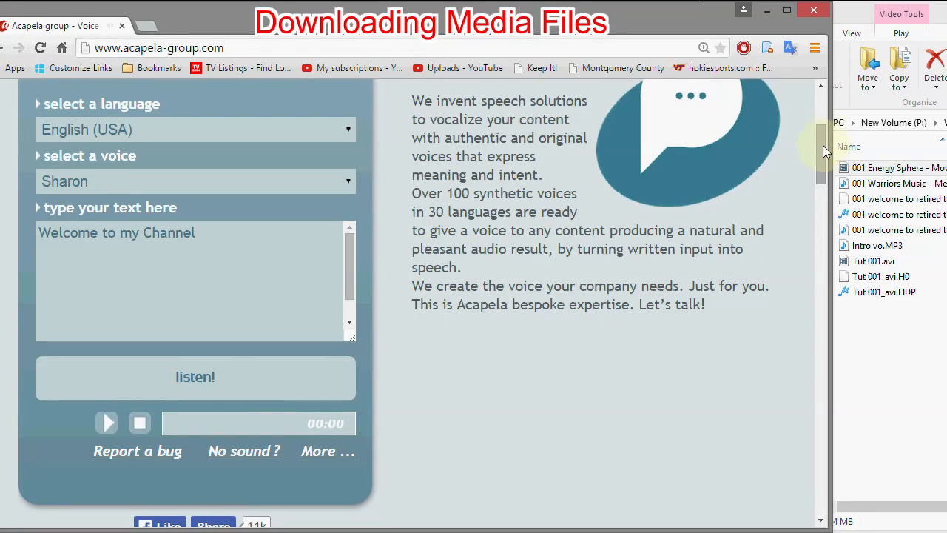
View the source of the speech demo's frame and select the full MP3 address assigned to myPhpVar.
{"action": "left_click_drag", "start_coordinate": [818, 181], "coordinate": [817, 182]}
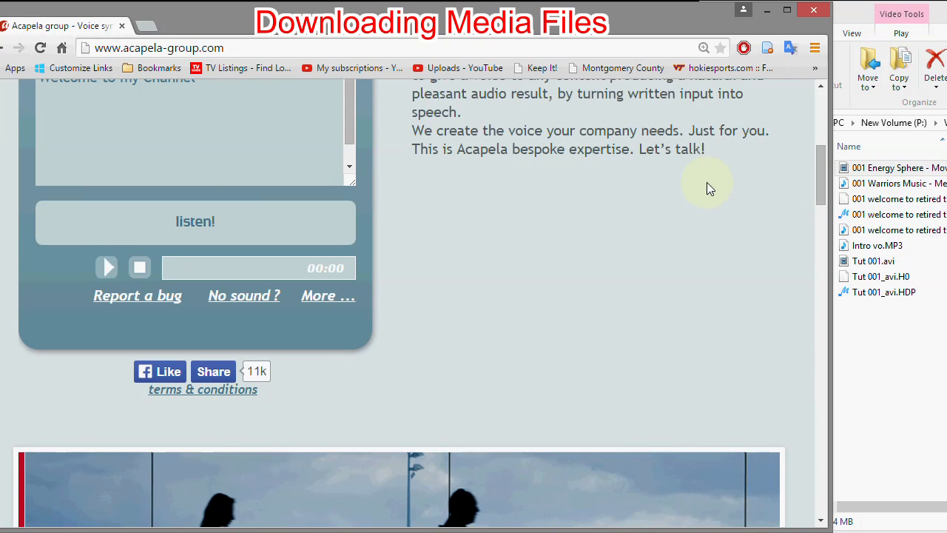
{"action": "right_click", "coordinate": [66, 269]}
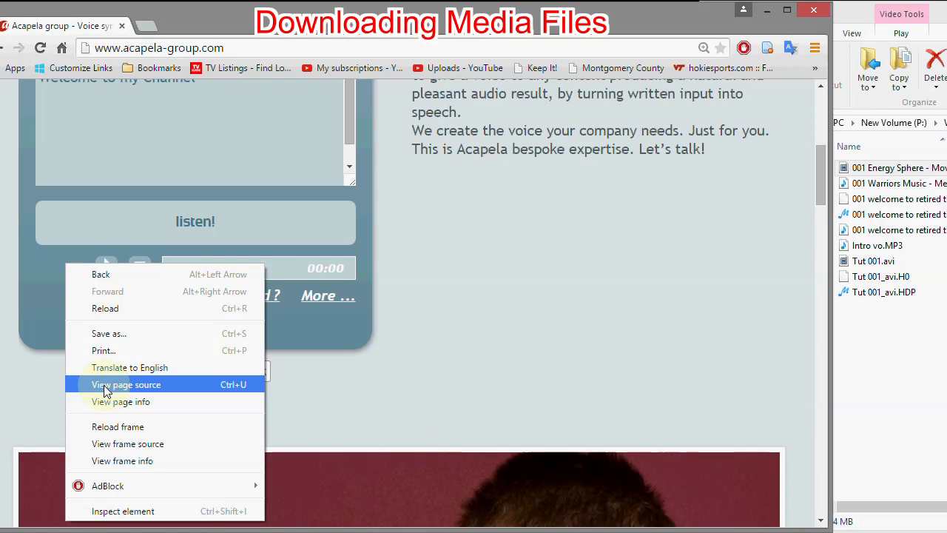
{"action": "left_click", "coordinate": [133, 445]}
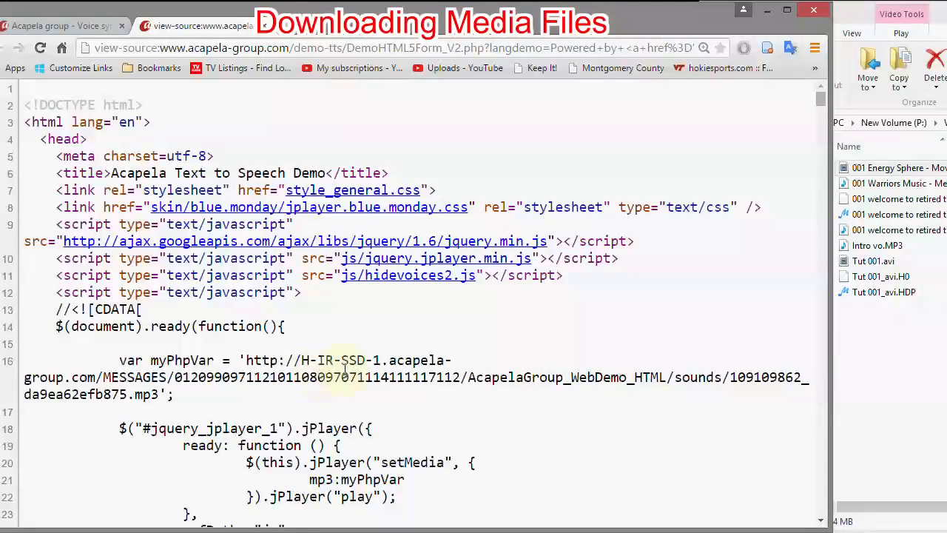
{"action": "left_click_drag", "start_coordinate": [249, 360], "coordinate": [160, 396]}
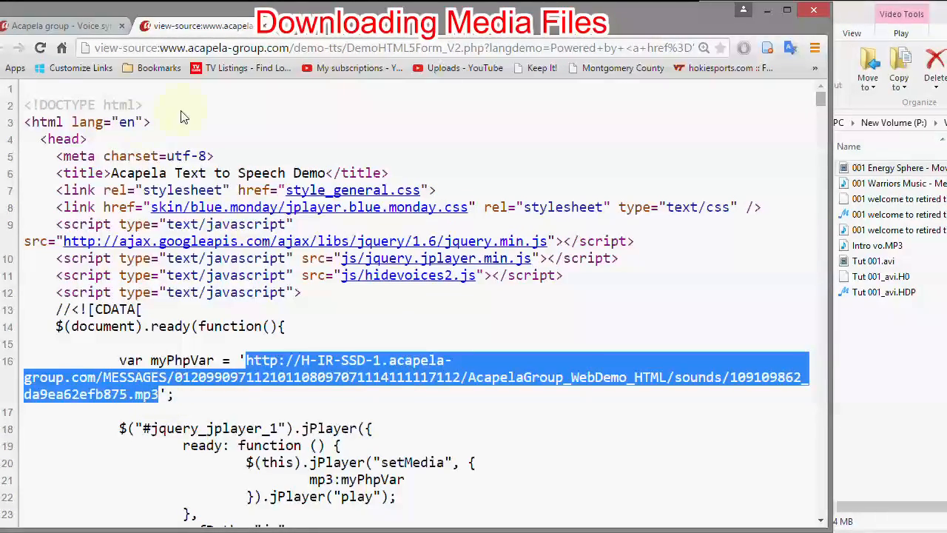
Load the copied MP3 address in a new browser tab.
{"action": "left_click", "coordinate": [285, 36]}
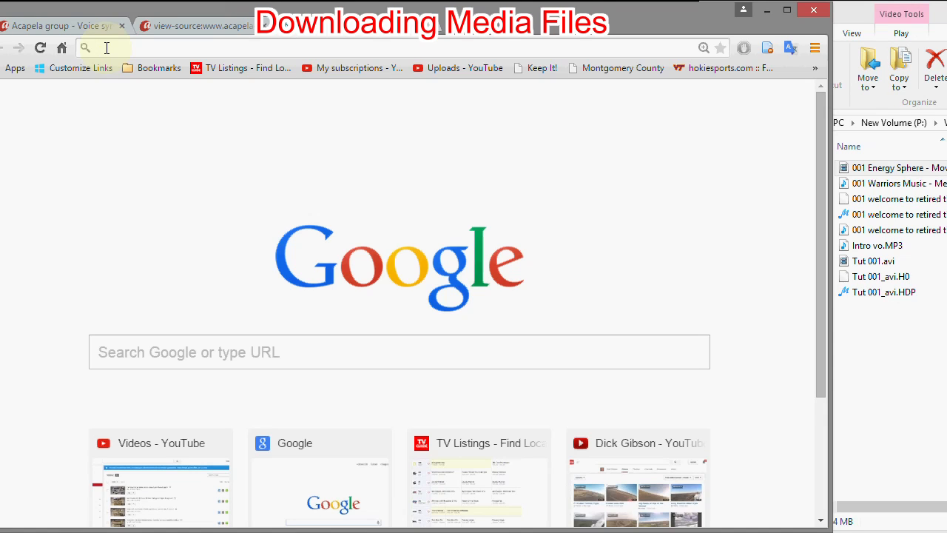
{"action": "key", "text": "ctrl+v"}
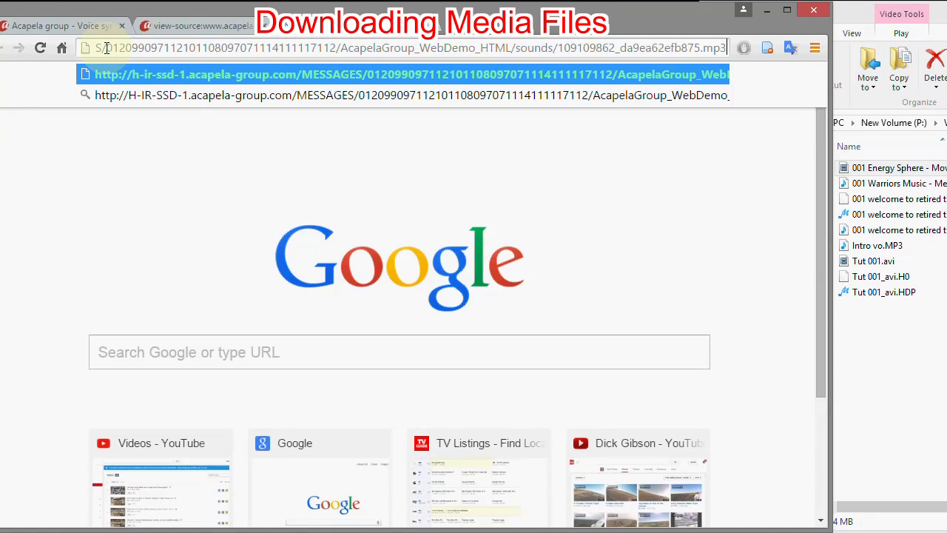
{"action": "key", "text": "Return"}
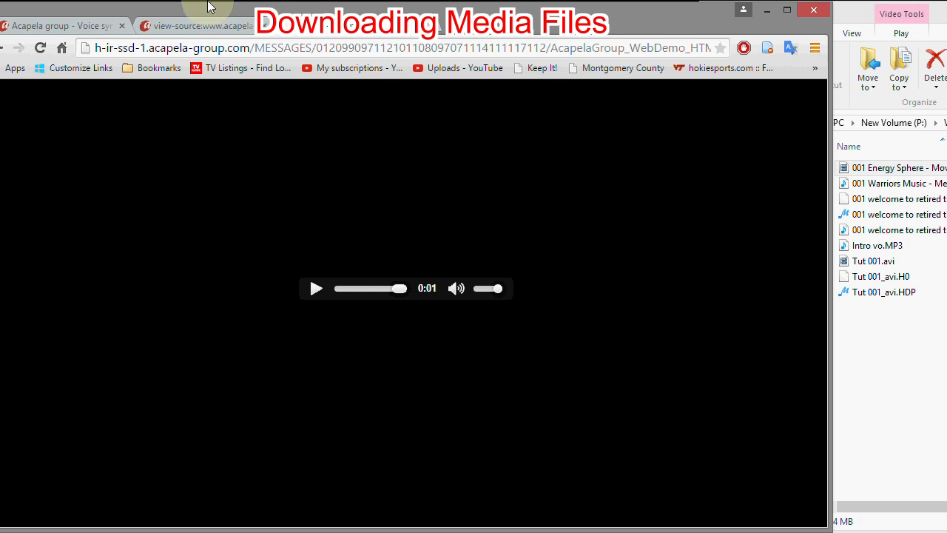
Save the speech audio as "Welcome Acapela-group.mp3" in the 2015-06-04 Magix Movie Edit Pro folder on New Volume (P:).
{"action": "right_click", "coordinate": [306, 186]}
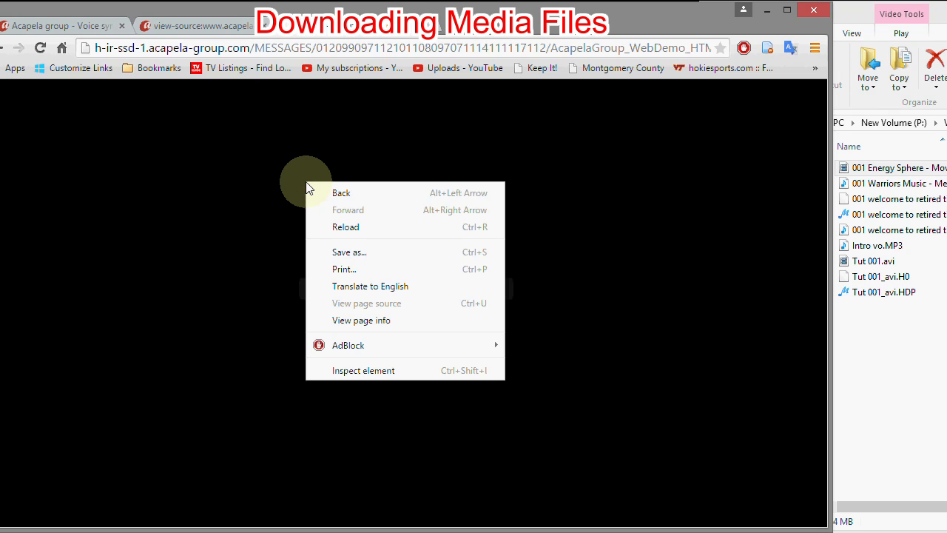
{"action": "left_click", "coordinate": [357, 254]}
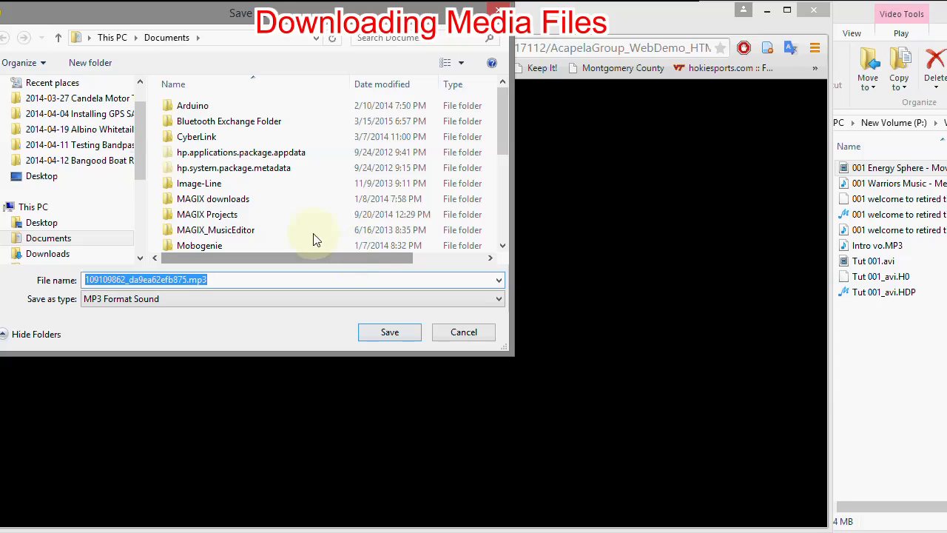
{"action": "left_click", "coordinate": [37, 224]}
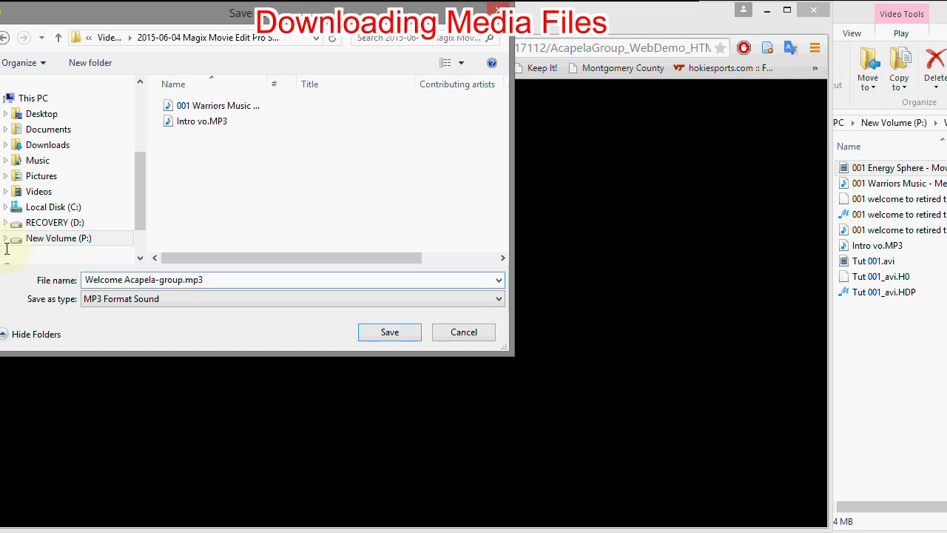
{"action": "left_click", "coordinate": [388, 332]}
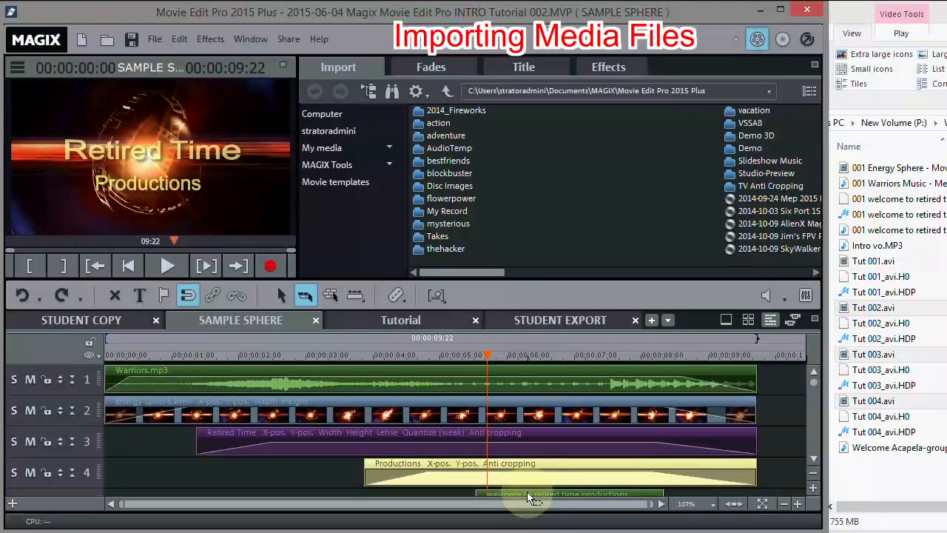
Switch back to Movie Edit Pro and view the welcome voice-over clip on track 5 of the sample timeline.
{"action": "left_click", "coordinate": [814, 464]}
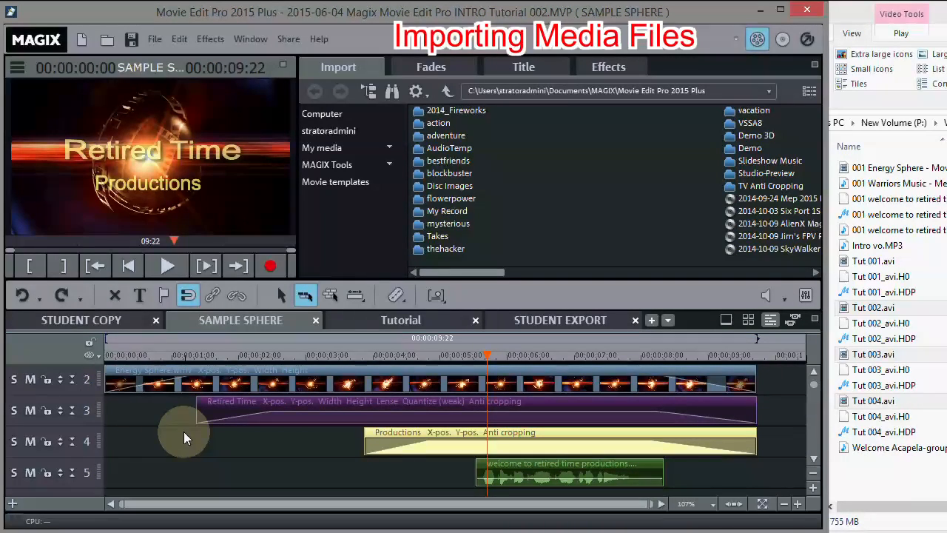
Place 001 Warriors Music on track 1 and the 001 Energy Sphere video on track 2 of STUDENT COPY, without adjusting the movie settings.
{"action": "left_click", "coordinate": [89, 323]}
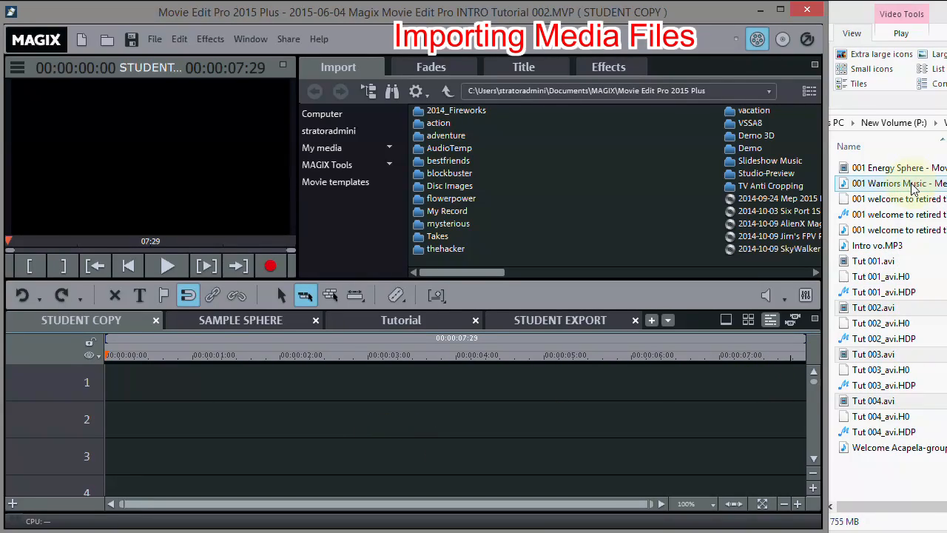
{"action": "left_click_drag", "start_coordinate": [914, 188], "coordinate": [98, 374]}
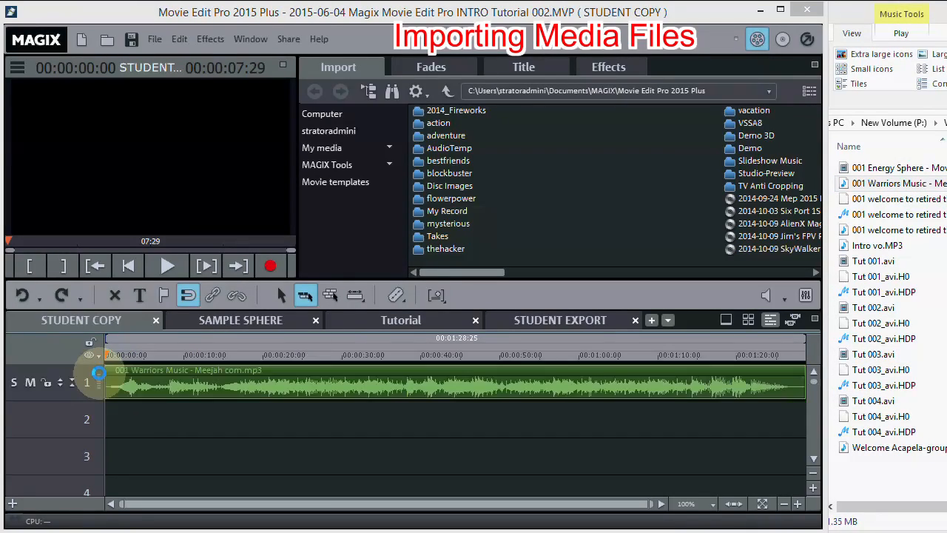
{"action": "left_click", "coordinate": [897, 171]}
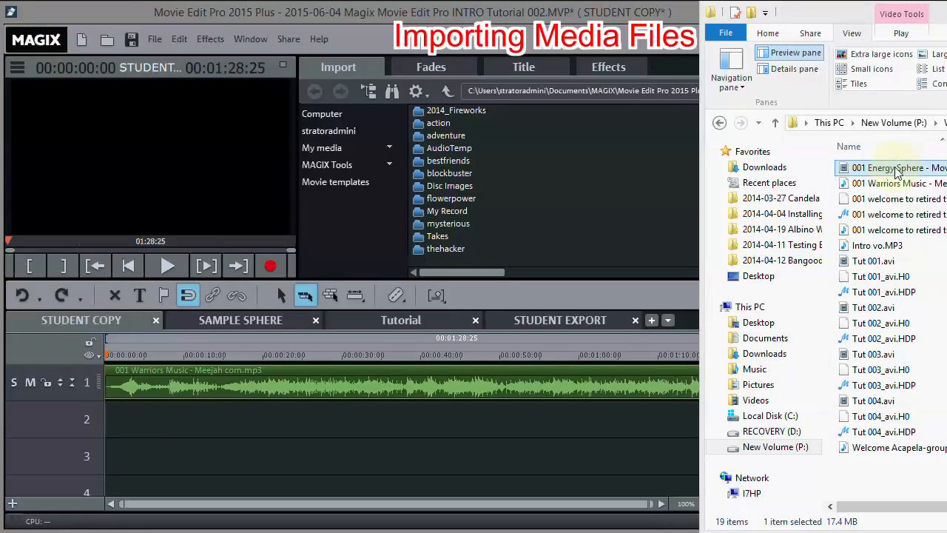
{"action": "left_click_drag", "start_coordinate": [903, 172], "coordinate": [129, 419]}
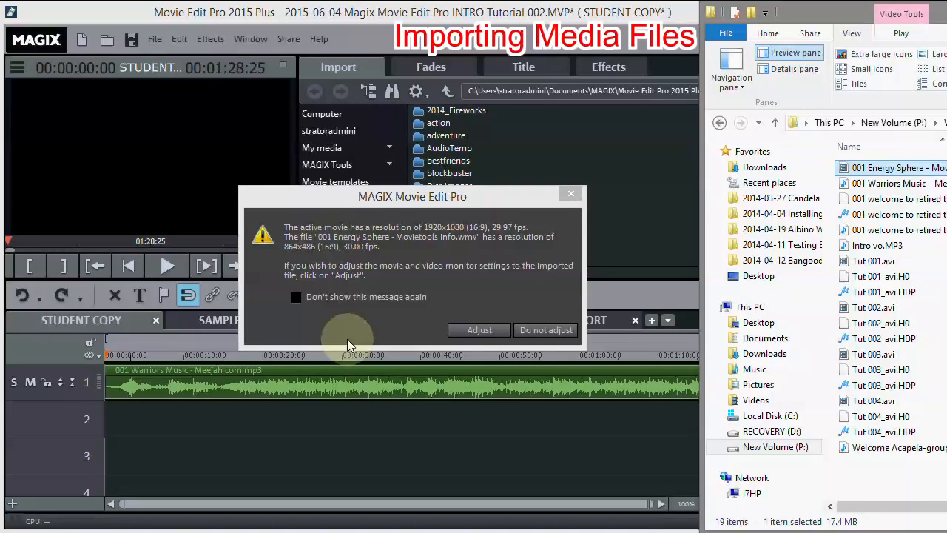
{"action": "left_click", "coordinate": [540, 330]}
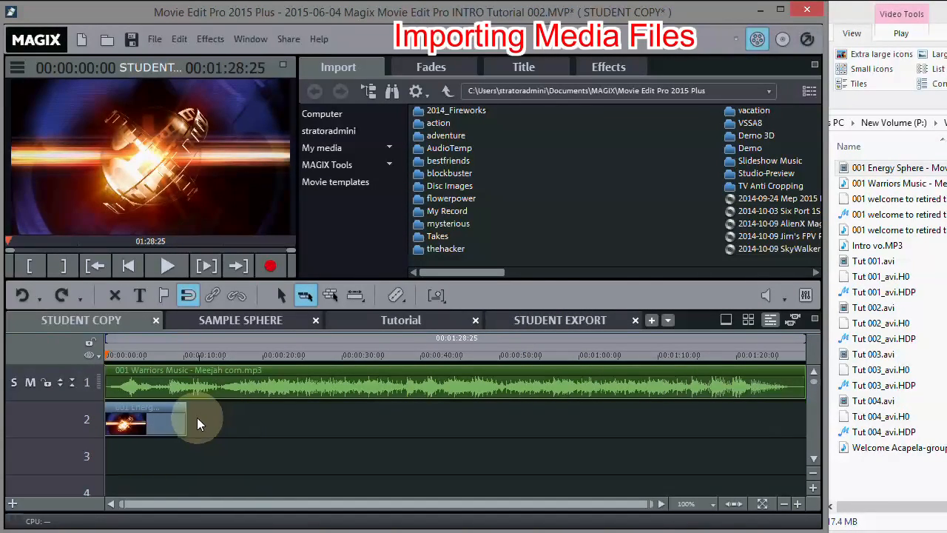
Add the Welcome Acapela-group audio to track 3 at about 21 seconds and play the movie from the start.
{"action": "left_click_drag", "start_coordinate": [185, 421], "coordinate": [254, 423]}
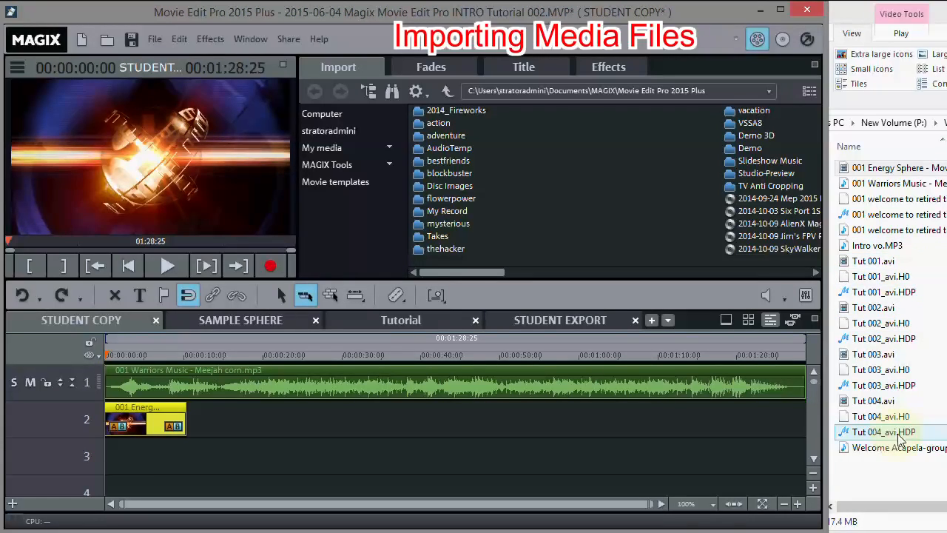
{"action": "left_click_drag", "start_coordinate": [901, 453], "coordinate": [274, 455]}
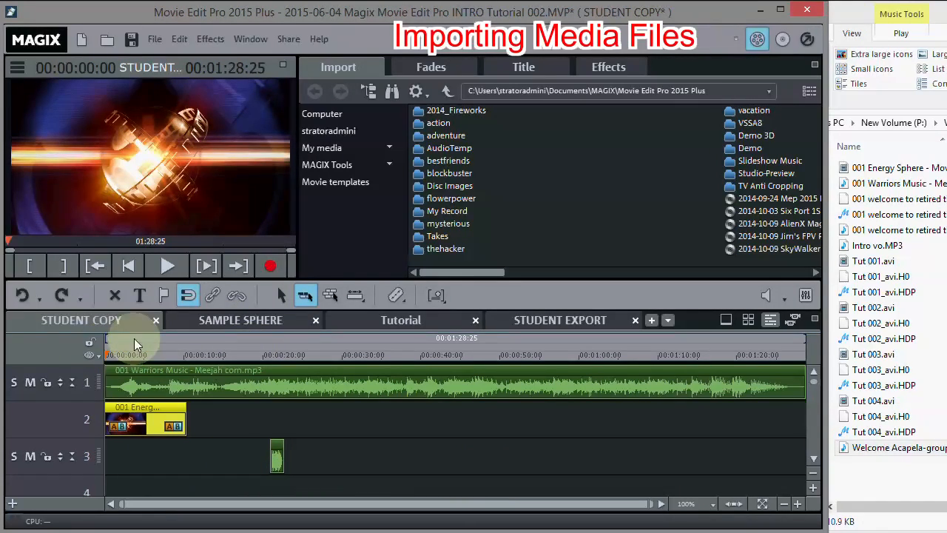
{"action": "left_click", "coordinate": [163, 264]}
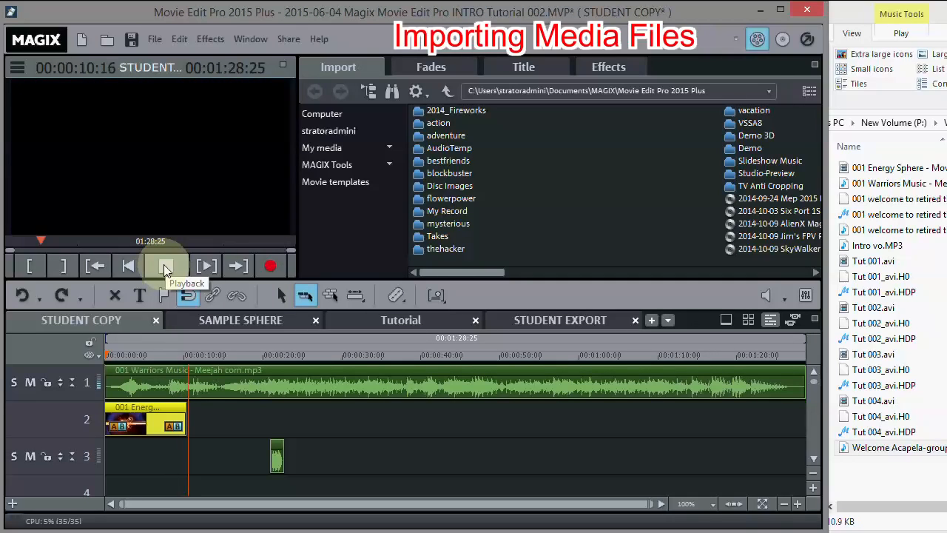
{"action": "left_click", "coordinate": [164, 268]}
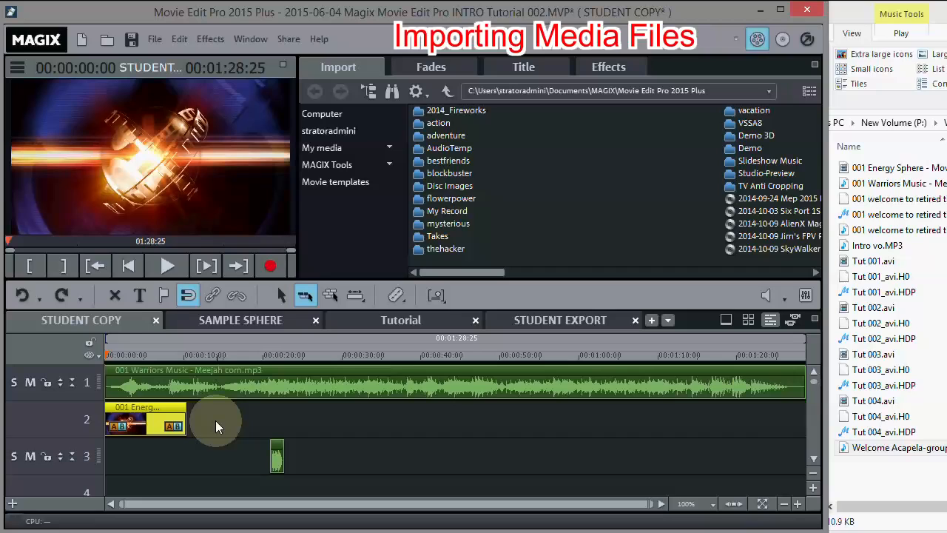
Shift the Energy Sphere clip on track 2 so that it starts about 0.8 seconds into the timeline.
{"action": "mouse_move", "coordinate": [134, 423]}
{"action": "left_mouse_down"}
{"action": "mouse_move", "coordinate": [160, 417]}
{"action": "mouse_move", "coordinate": [144, 417]}
{"action": "left_mouse_up"}
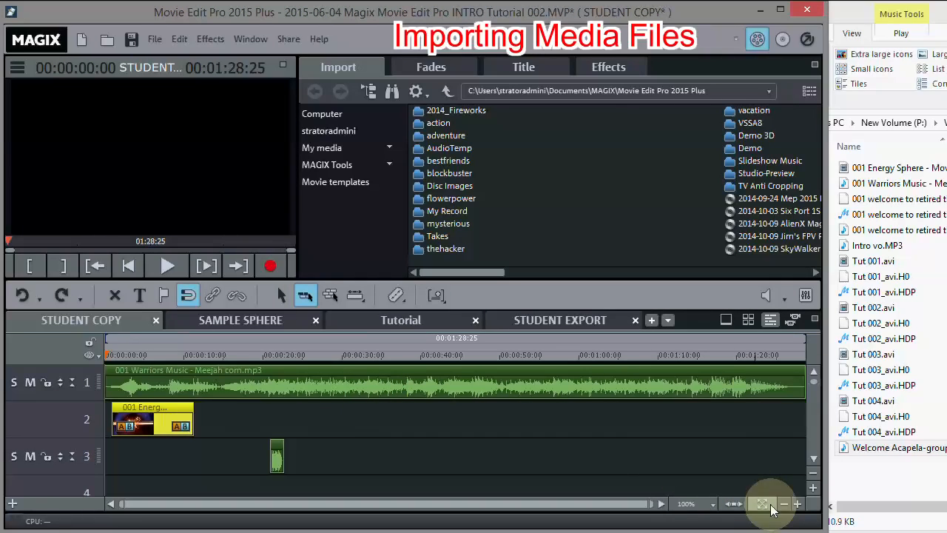
{"action": "left_click", "coordinate": [798, 504]}
{"action": "left_click", "coordinate": [798, 503]}
{"action": "left_click", "coordinate": [797, 504]}
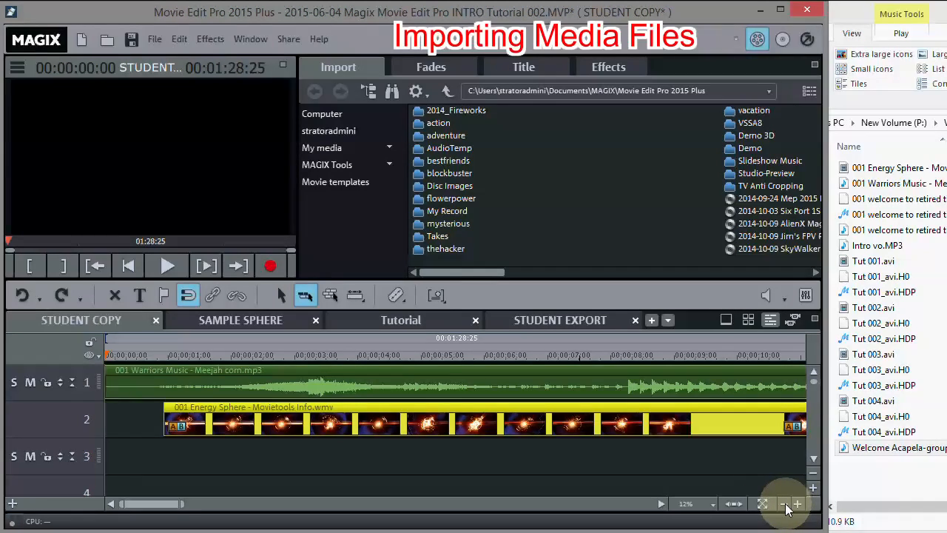
{"action": "left_click", "coordinate": [786, 505]}
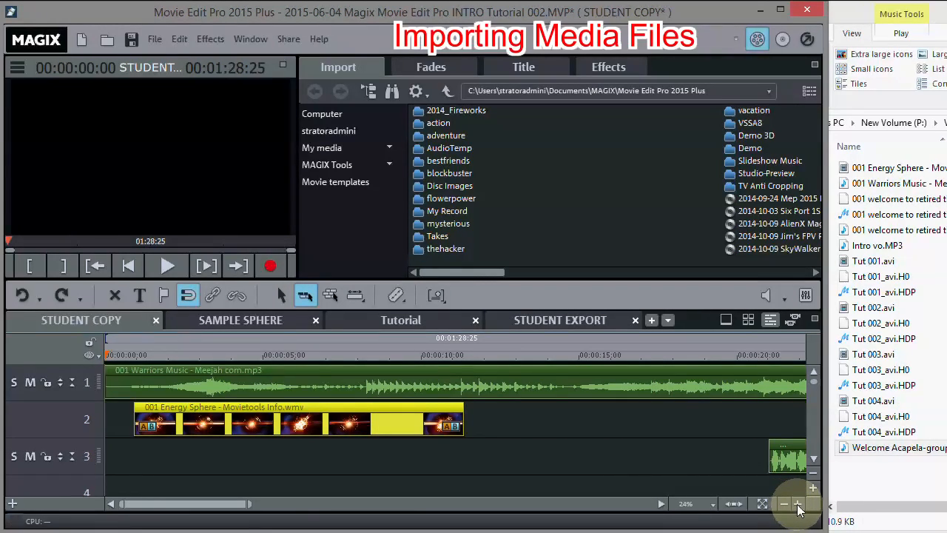
{"action": "left_click", "coordinate": [786, 505]}
{"action": "left_click", "coordinate": [786, 505]}
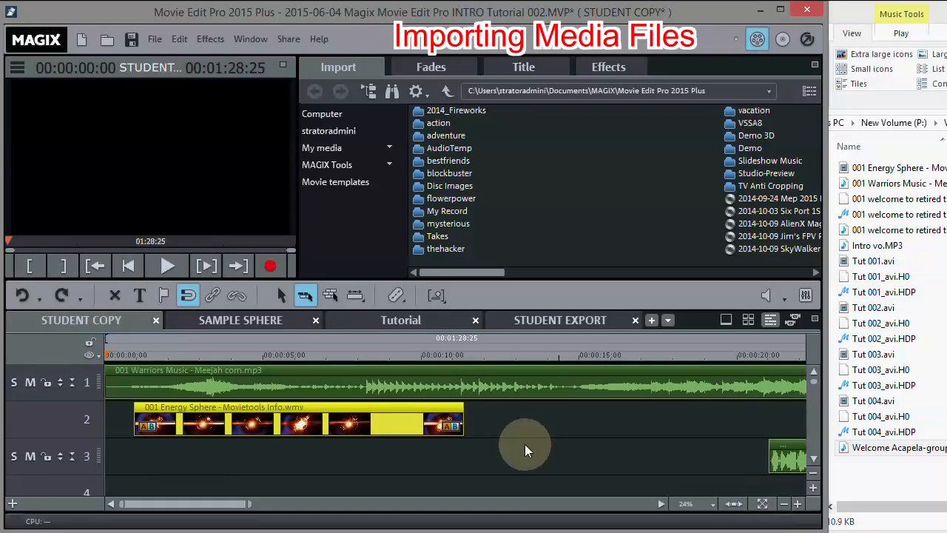
{"action": "left_click_drag", "start_coordinate": [154, 405], "coordinate": [153, 406]}
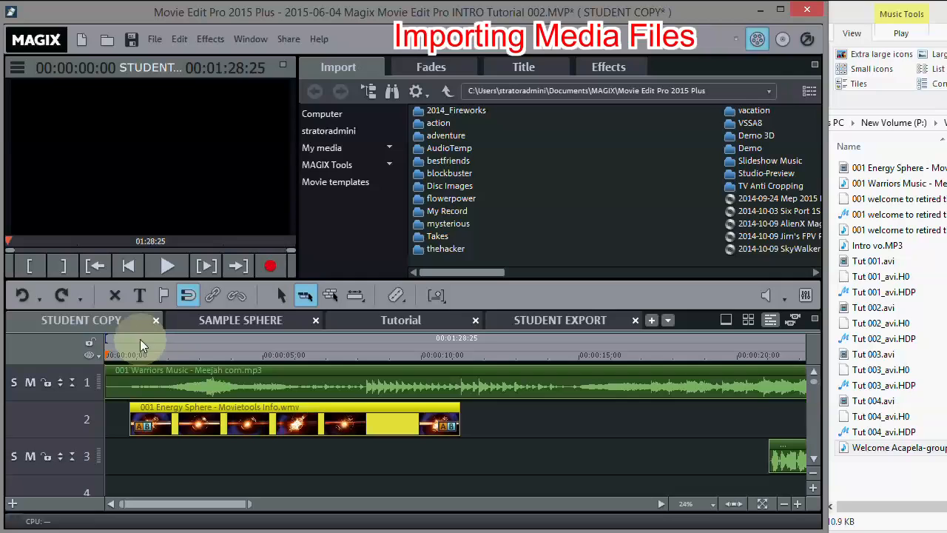
Place the playhead at the start of the Energy Sphere clip and play the video with the music from there.
{"action": "left_click", "coordinate": [128, 355]}
{"action": "left_click_drag", "start_coordinate": [126, 350], "coordinate": [130, 351]}
{"action": "left_click_drag", "start_coordinate": [164, 421], "coordinate": [160, 422]}
{"action": "left_click", "coordinate": [165, 267]}
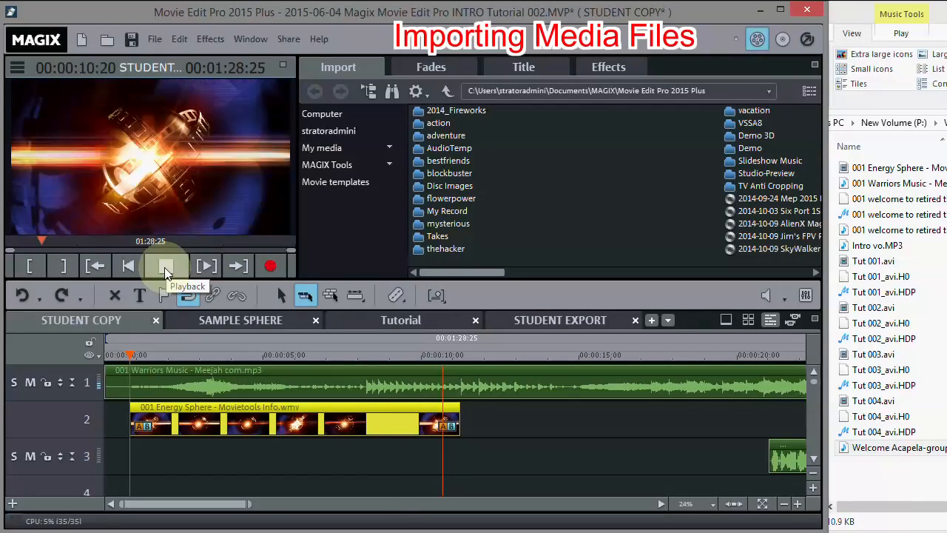
{"action": "left_click", "coordinate": [163, 268]}
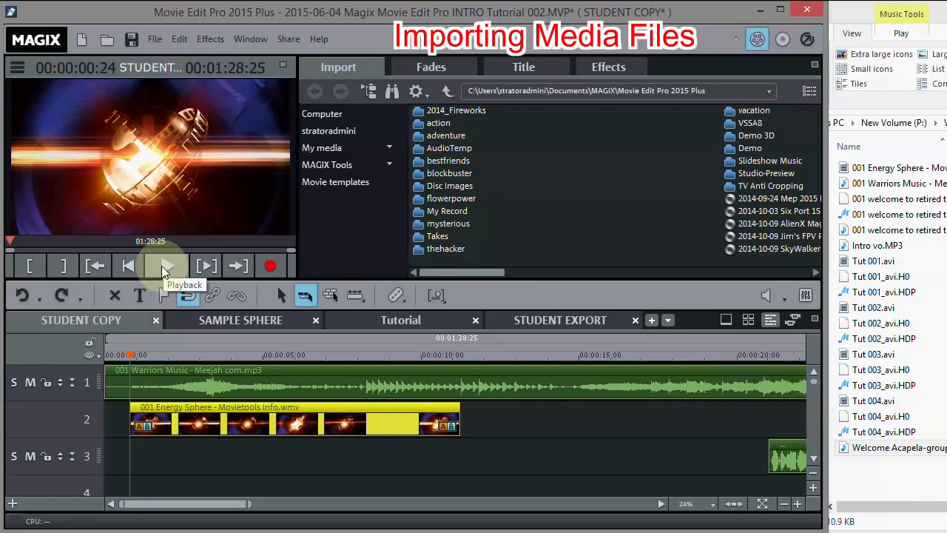
Switch to the SAMPLE SPHERE movie and examine how the Warriors music on track 1 is trimmed to the video.
{"action": "left_click", "coordinate": [244, 322]}
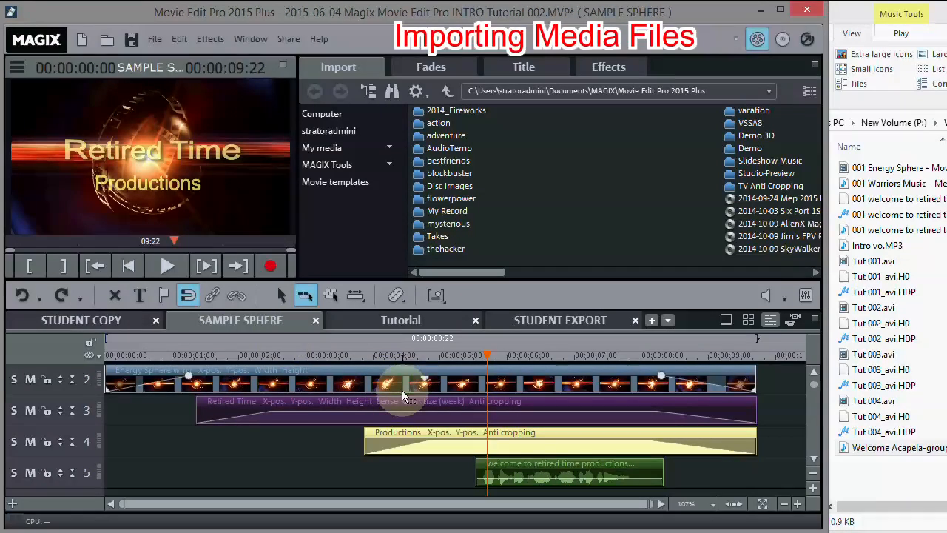
{"action": "left_click", "coordinate": [814, 373]}
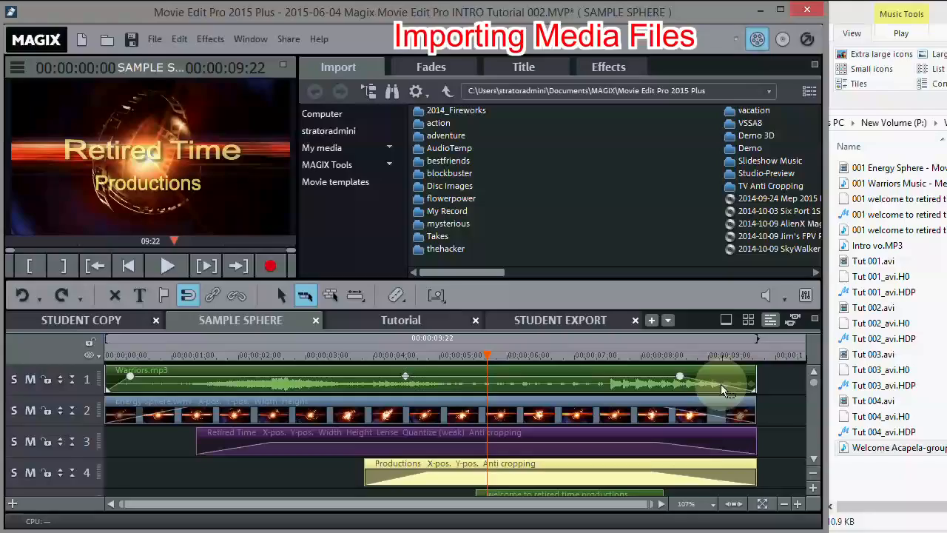
{"action": "key", "text": "space"}
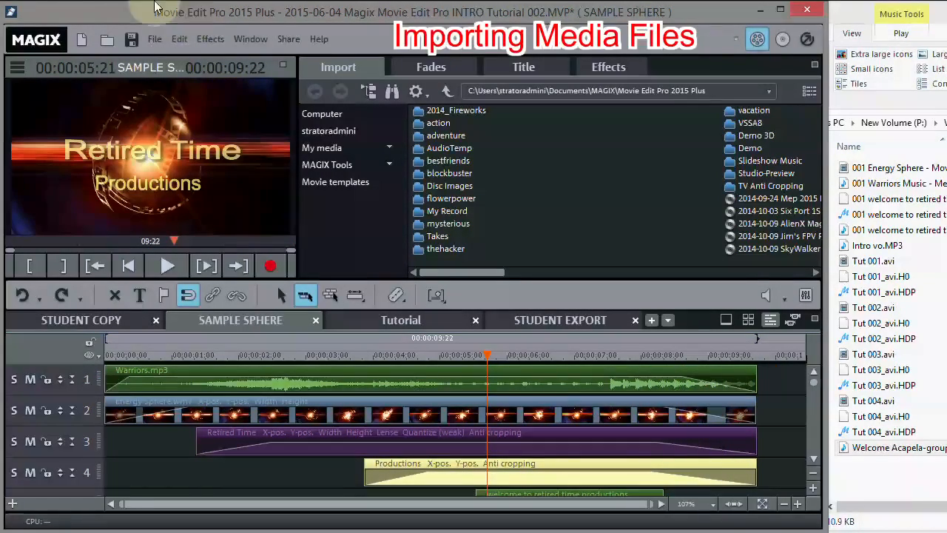
Return to STUDENT COPY and split the Warriors Music clip at 00:00:00:24, where the Energy Sphere clip starts.
{"action": "left_click", "coordinate": [81, 320]}
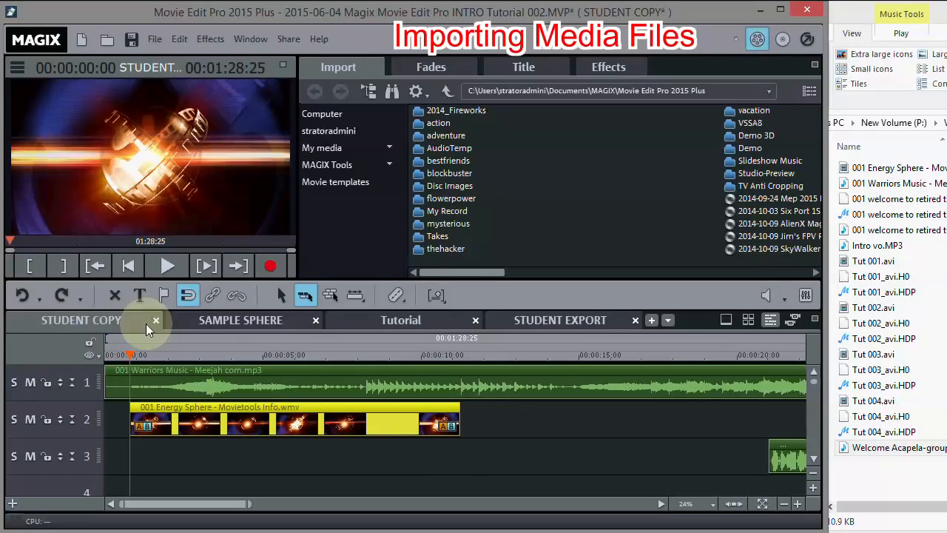
{"action": "left_click_drag", "start_coordinate": [132, 354], "coordinate": [129, 352]}
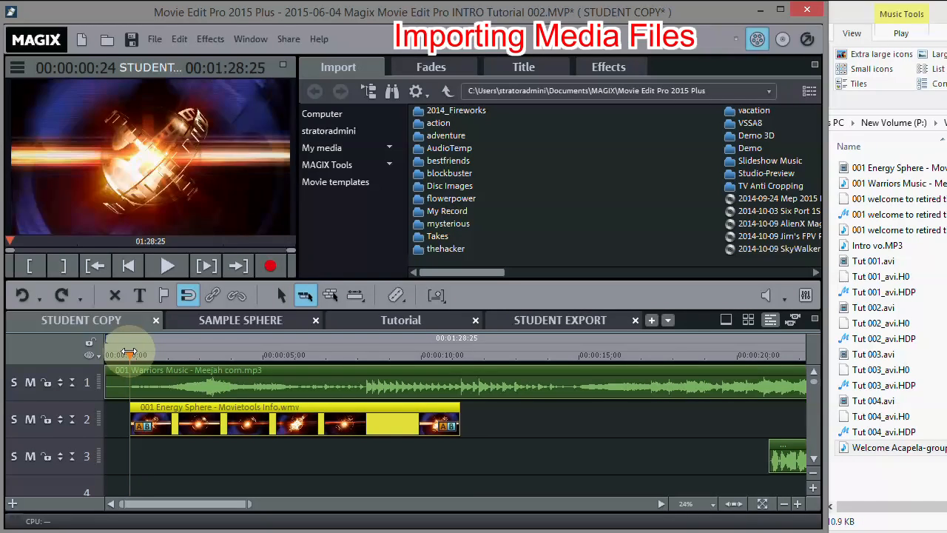
{"action": "left_click", "coordinate": [161, 370]}
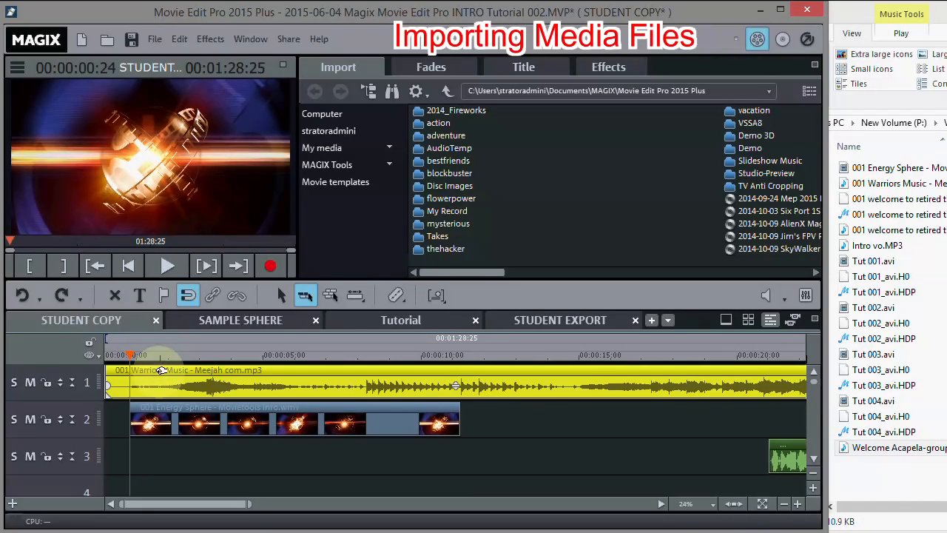
{"action": "left_click", "coordinate": [396, 296]}
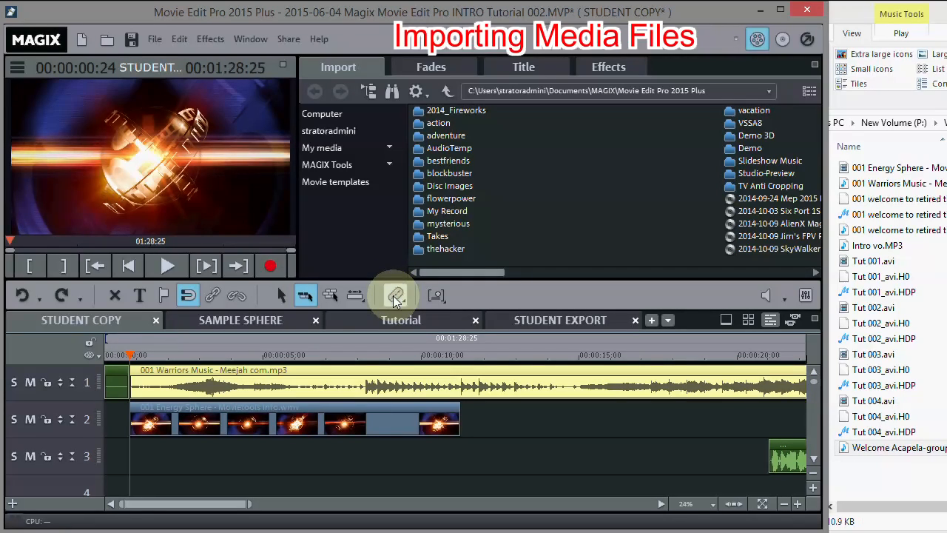
Split the music at the end of the Energy Sphere clip and delete the surplus music segments after and before the video.
{"action": "left_click", "coordinate": [462, 357]}
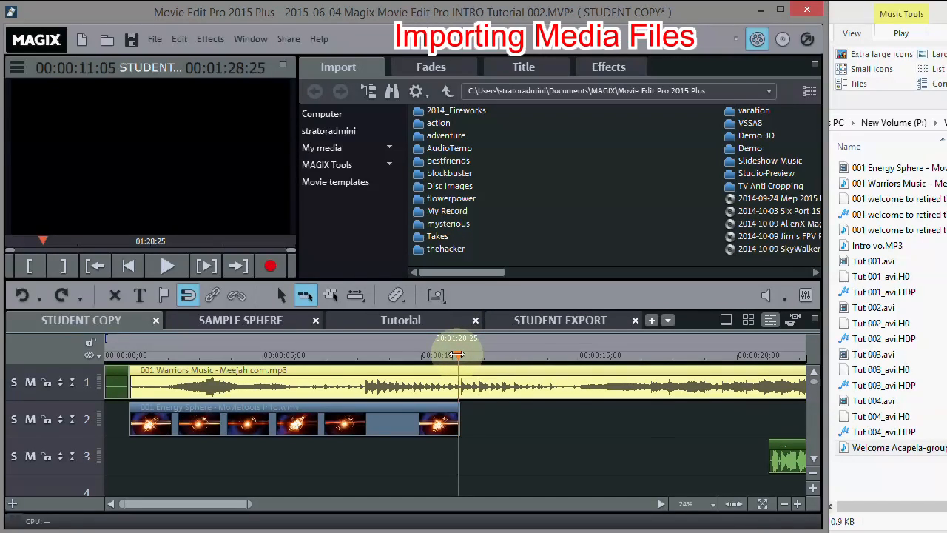
{"action": "left_click", "coordinate": [396, 295]}
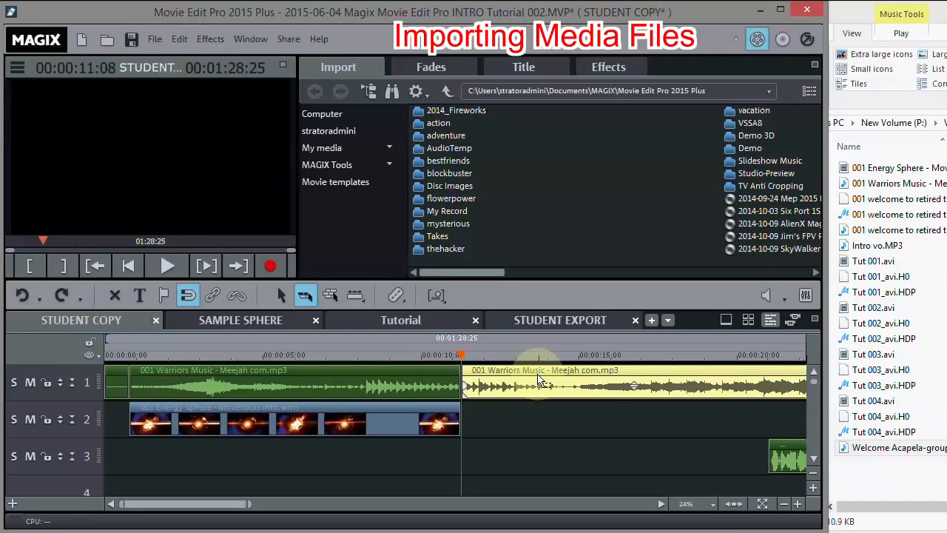
{"action": "key", "text": "Delete"}
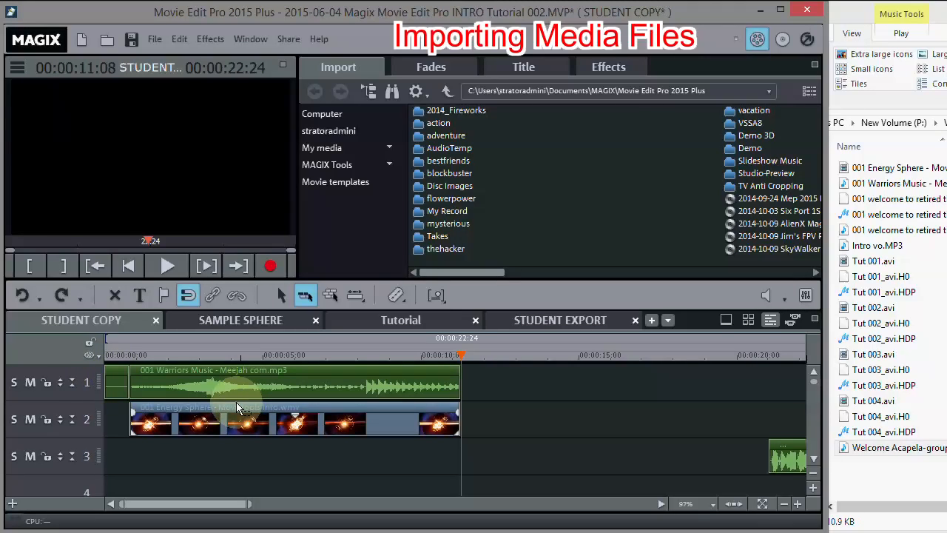
{"action": "left_click", "coordinate": [115, 379]}
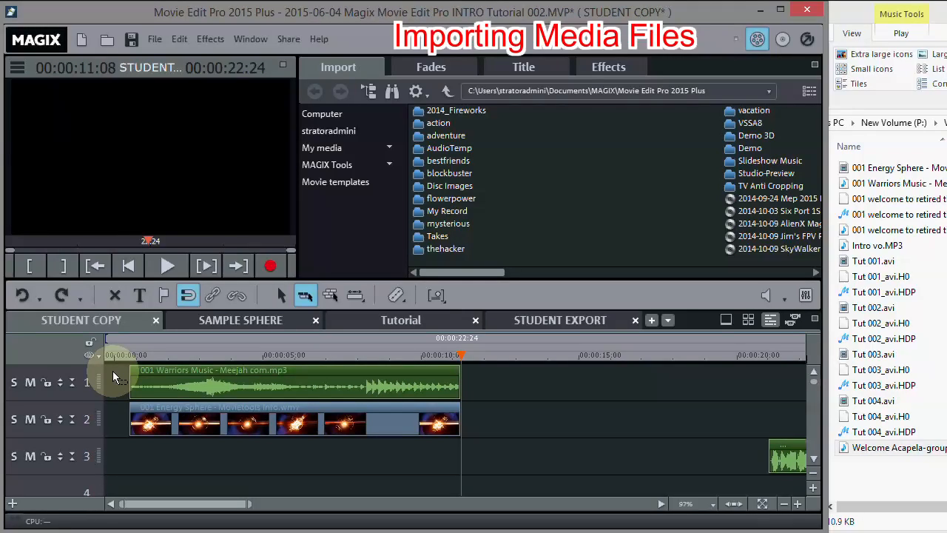
{"action": "key", "text": "Delete"}
Move the welcome voice clip under the video on track 3, and shift the clips on all tracks together to the timeline start.
{"action": "left_click_drag", "start_coordinate": [782, 455], "coordinate": [261, 474]}
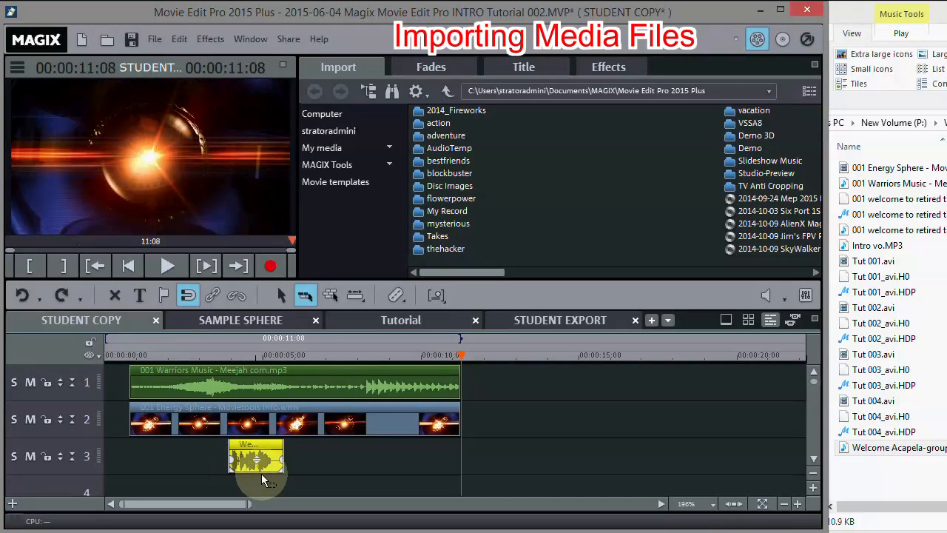
{"action": "left_click", "coordinate": [330, 296]}
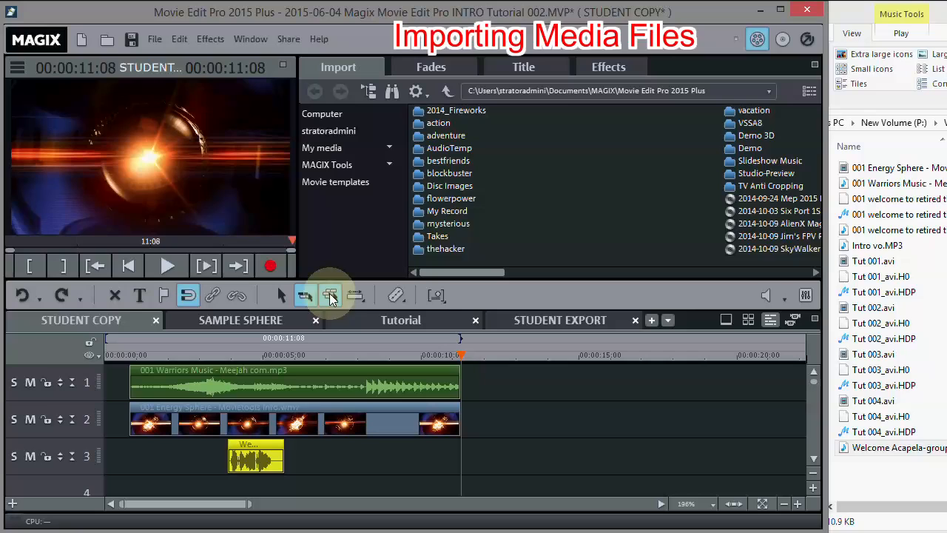
{"action": "left_click_drag", "start_coordinate": [157, 374], "coordinate": [106, 378]}
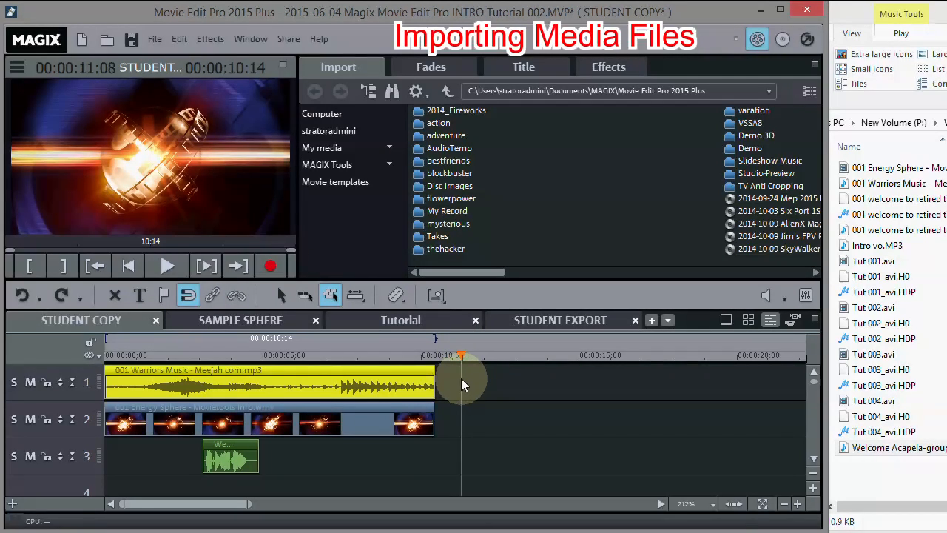
Set the playhead to 00:00:05:12 and move the welcome voice clip down to track 5 so that it starts there.
{"action": "left_click", "coordinate": [127, 267]}
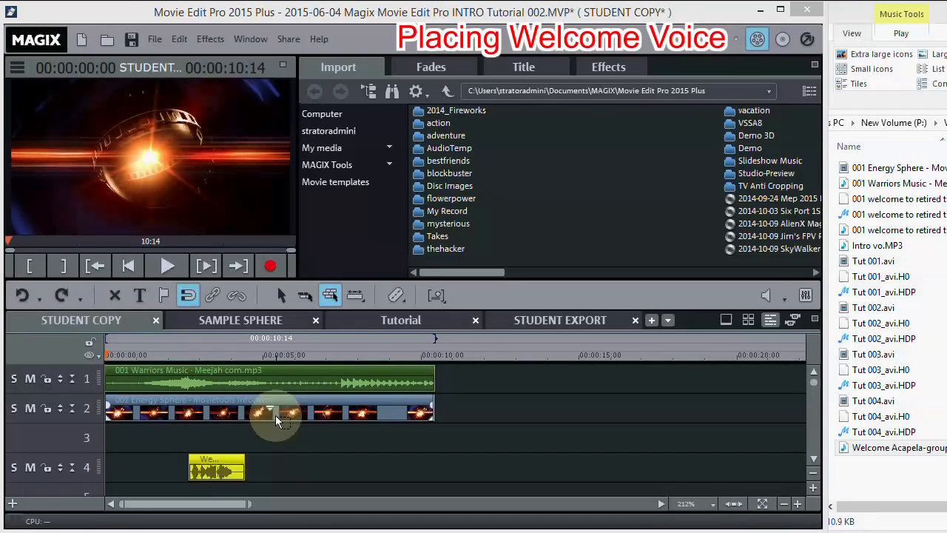
{"action": "left_click_drag", "start_coordinate": [278, 357], "coordinate": [275, 355]}
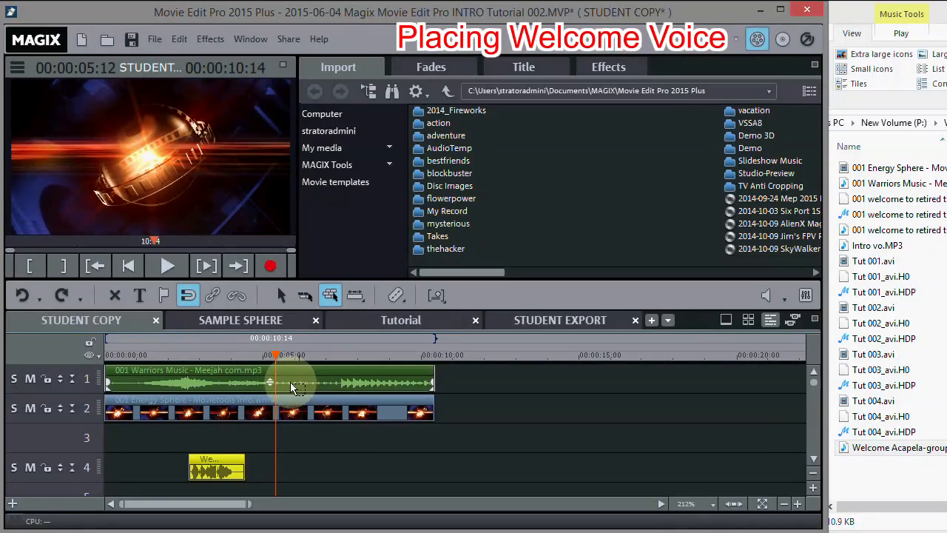
{"action": "left_click", "coordinate": [219, 462]}
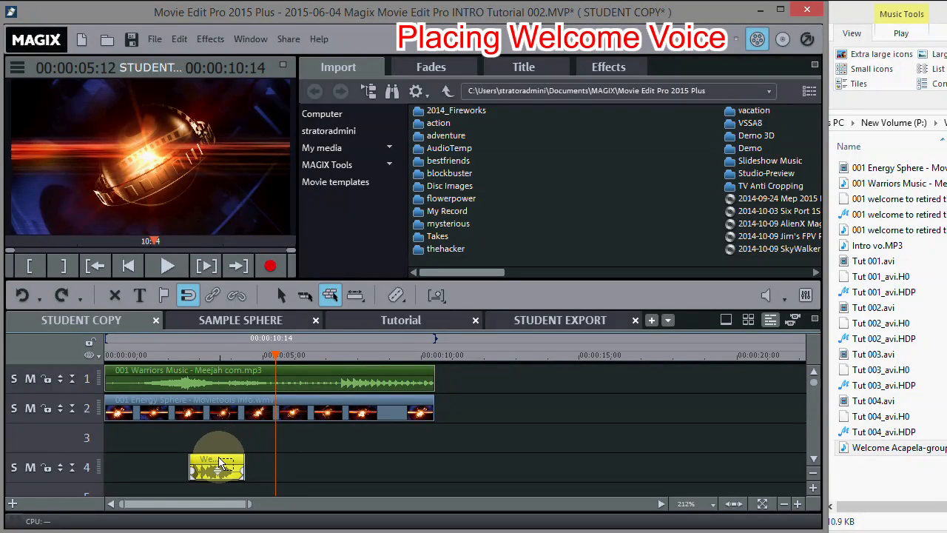
{"action": "left_click_drag", "start_coordinate": [220, 456], "coordinate": [308, 488]}
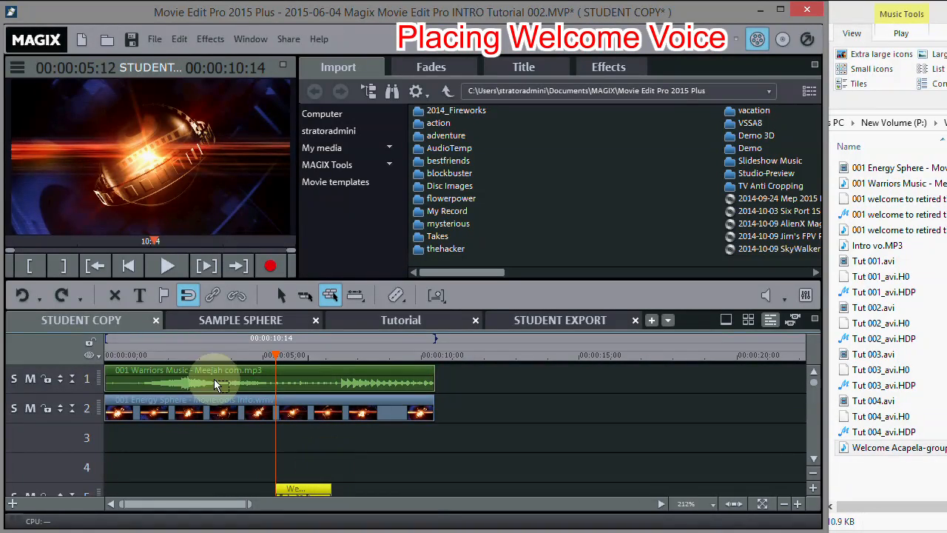
Play the movie from 00:00:03:19 to check how the welcome voice sits against the music and video.
{"action": "left_click", "coordinate": [220, 352]}
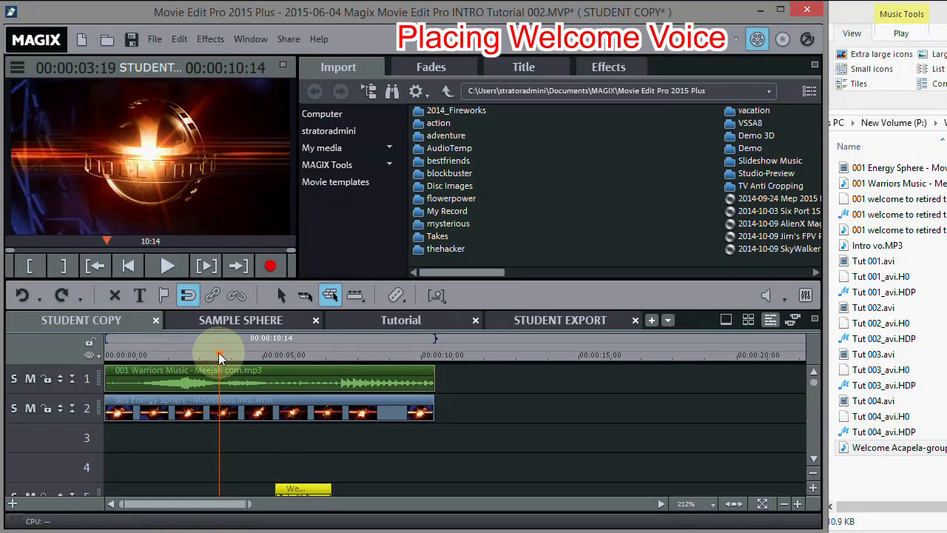
{"action": "key", "text": "space"}
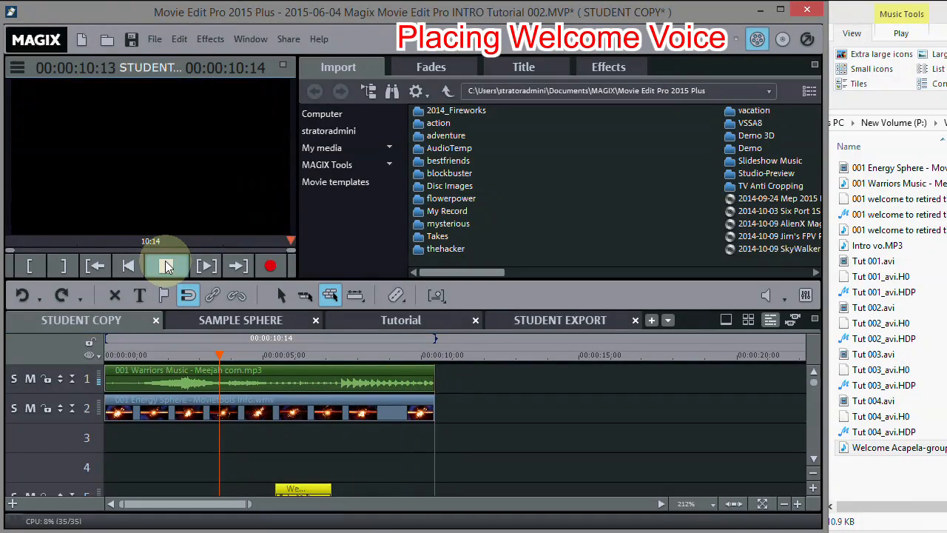
{"action": "left_click", "coordinate": [166, 265]}
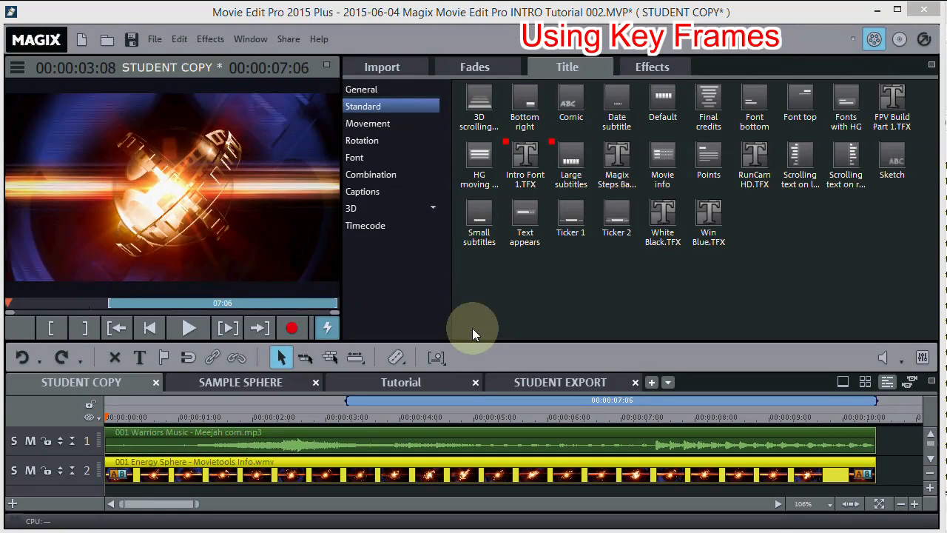
Save the project under its existing name.
{"action": "left_click", "coordinate": [152, 38]}
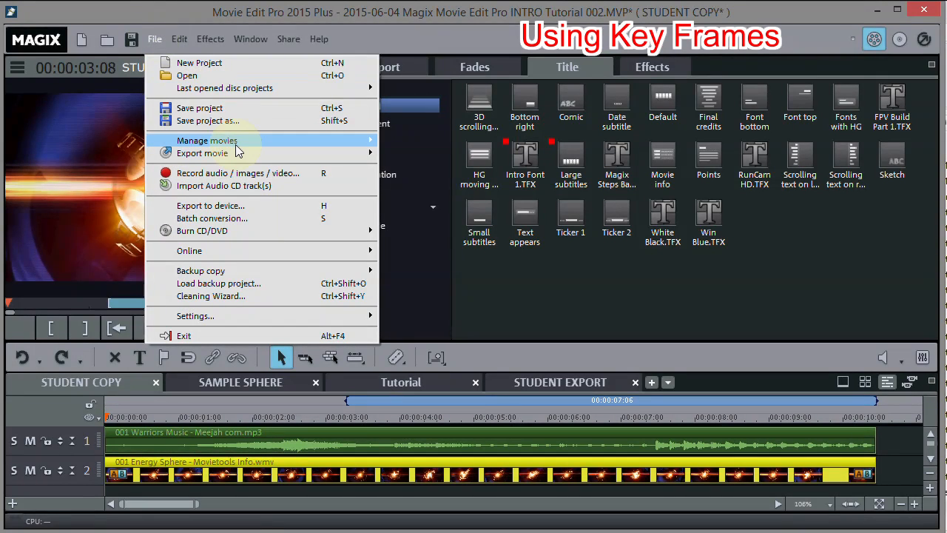
{"action": "left_click", "coordinate": [164, 44]}
{"action": "left_click", "coordinate": [155, 39]}
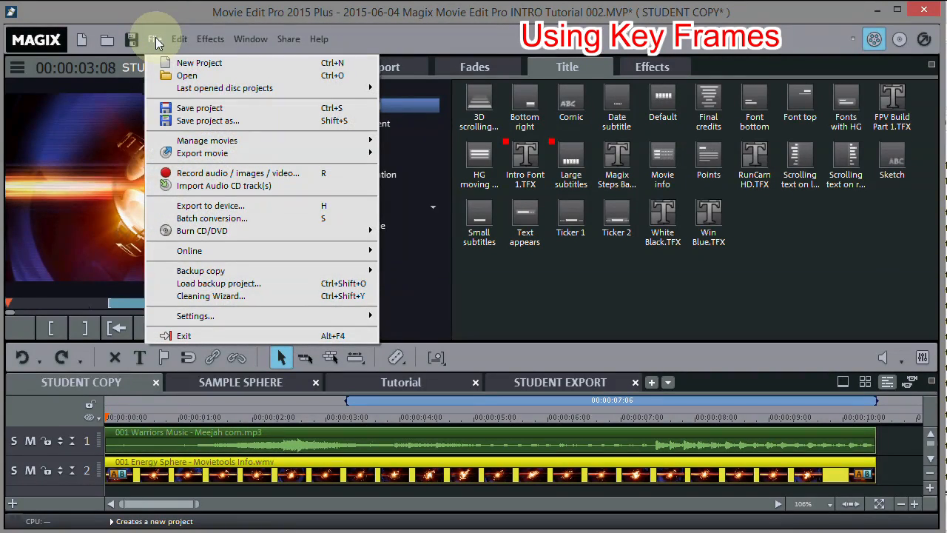
{"action": "left_click", "coordinate": [197, 110]}
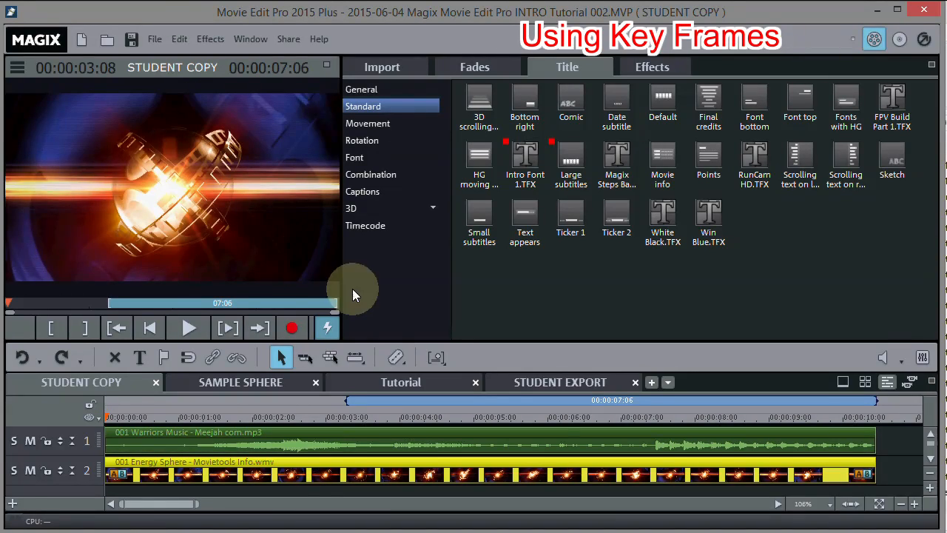
Switch to the SAMPLE SPHERE movie and expand the movement effects for its Energy Sphere clip at the timeline start.
{"action": "left_click", "coordinate": [368, 446]}
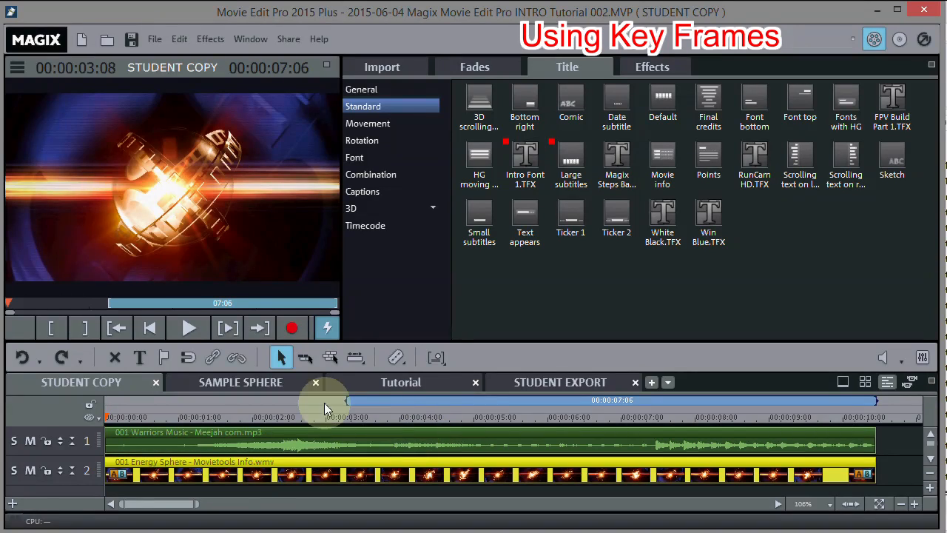
{"action": "left_click", "coordinate": [245, 382]}
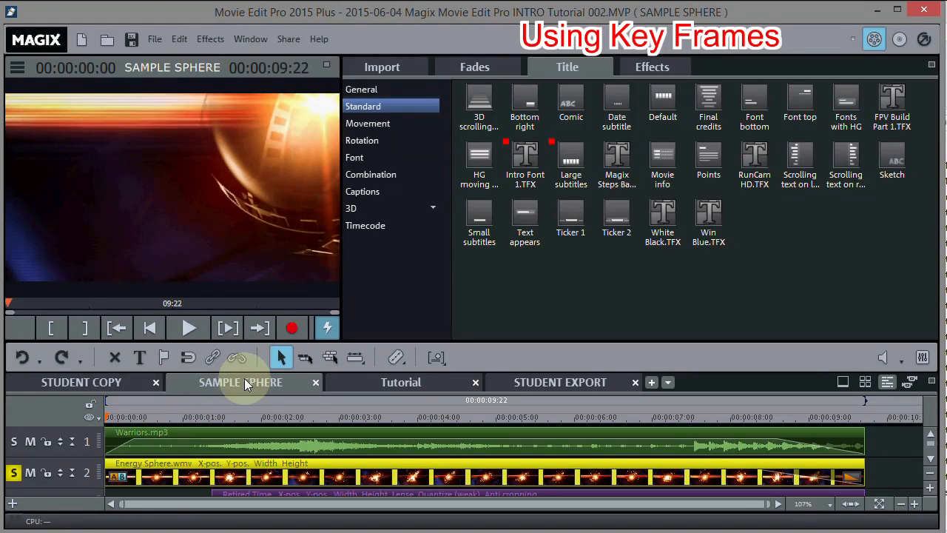
{"action": "left_click", "coordinate": [14, 472]}
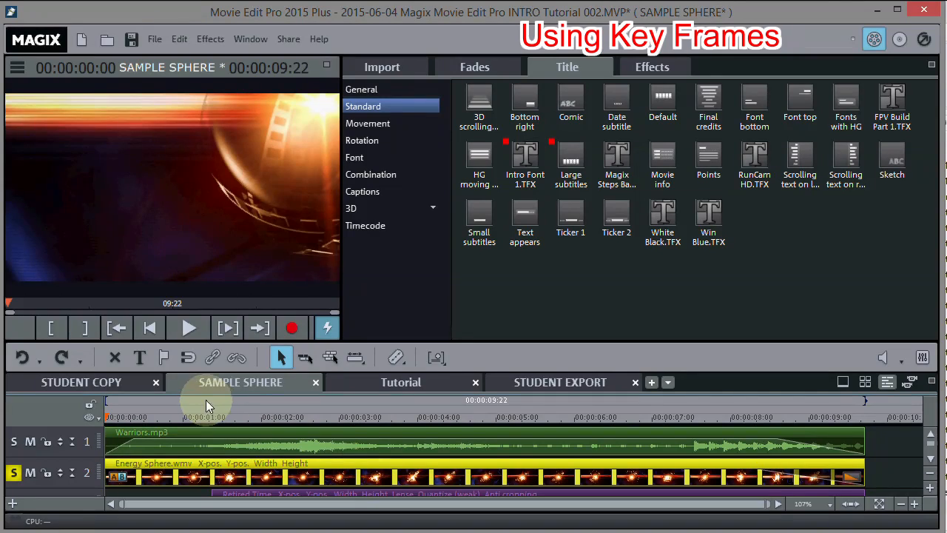
{"action": "mouse_move", "coordinate": [105, 415]}
{"action": "left_mouse_down"}
{"action": "mouse_move", "coordinate": [469, 411]}
{"action": "mouse_move", "coordinate": [100, 416]}
{"action": "mouse_move", "coordinate": [393, 422]}
{"action": "mouse_move", "coordinate": [159, 406]}
{"action": "mouse_move", "coordinate": [100, 416]}
{"action": "left_mouse_up"}
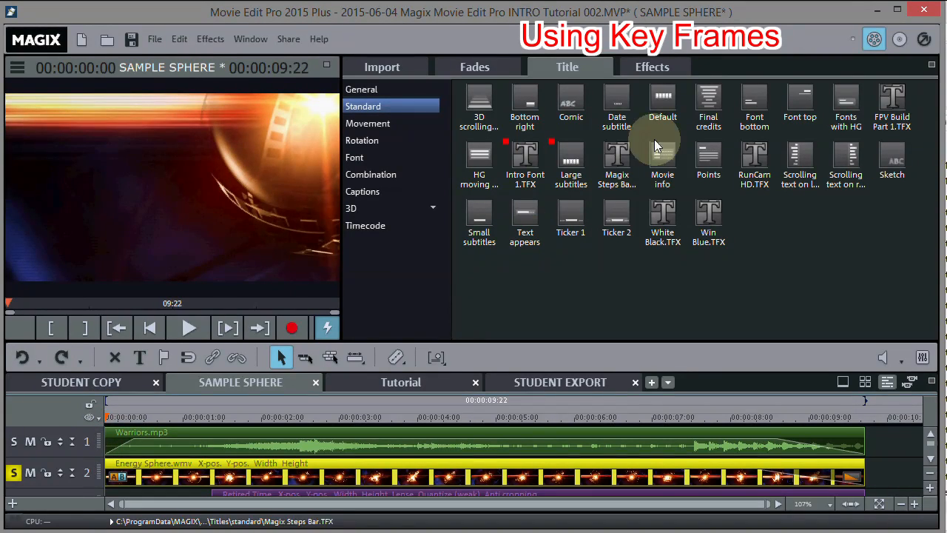
{"action": "left_click", "coordinate": [652, 68]}
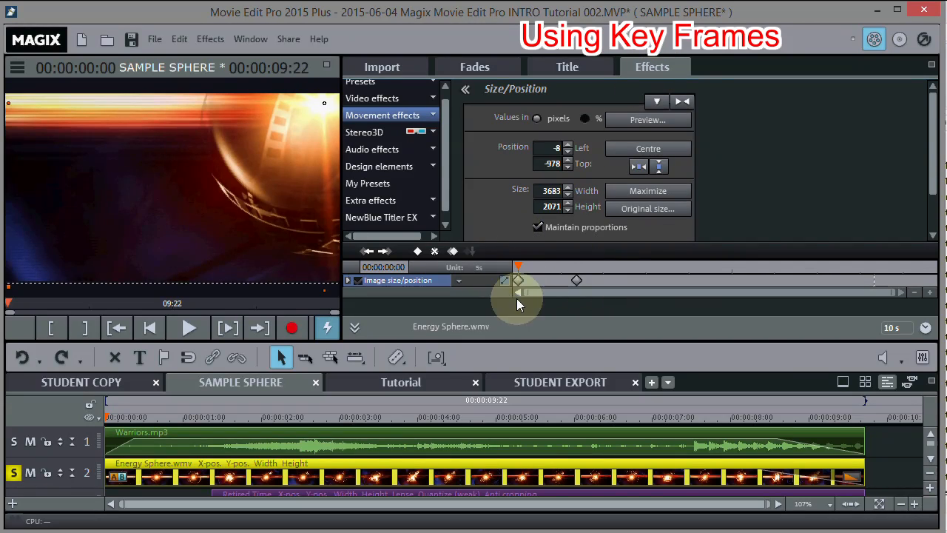
{"action": "left_click", "coordinate": [385, 116]}
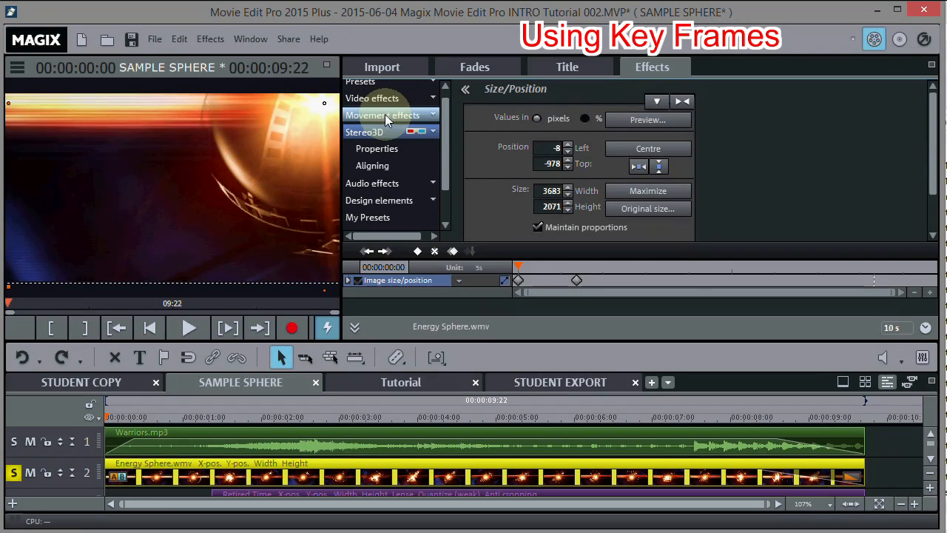
{"action": "left_click", "coordinate": [429, 116]}
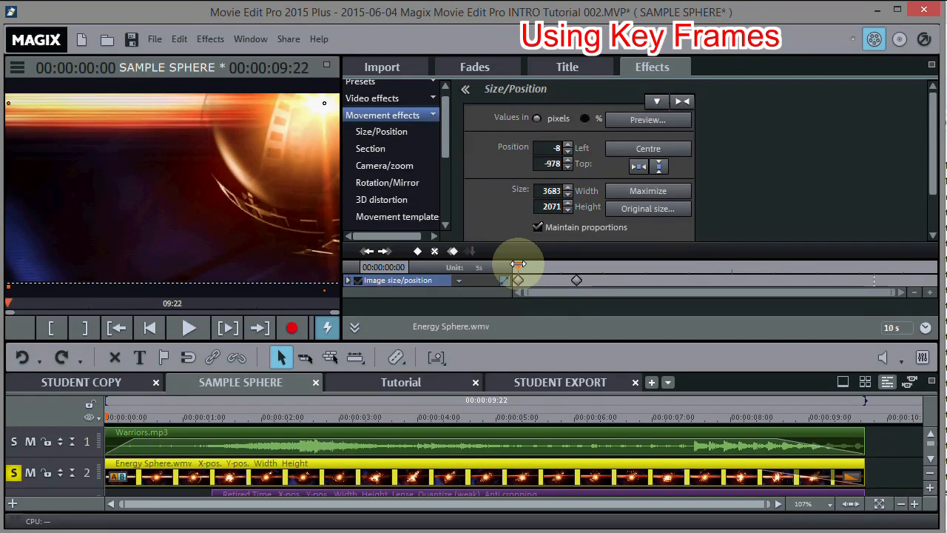
Examine the sample clip's size/position keyframes at 00:00:01:11 and 00:00:00:00 and its Camera/zoom section.
{"action": "left_click_drag", "start_coordinate": [518, 263], "coordinate": [576, 264]}
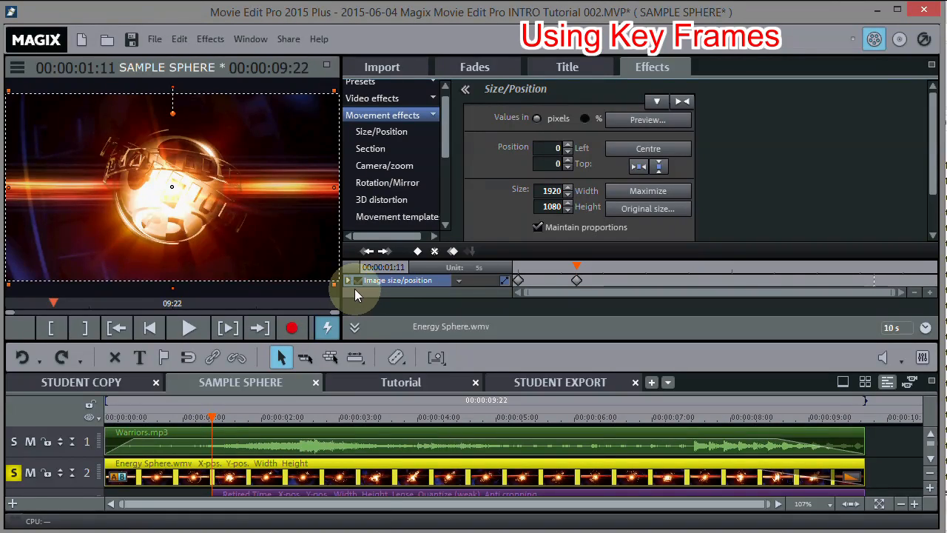
{"action": "left_click", "coordinate": [518, 267]}
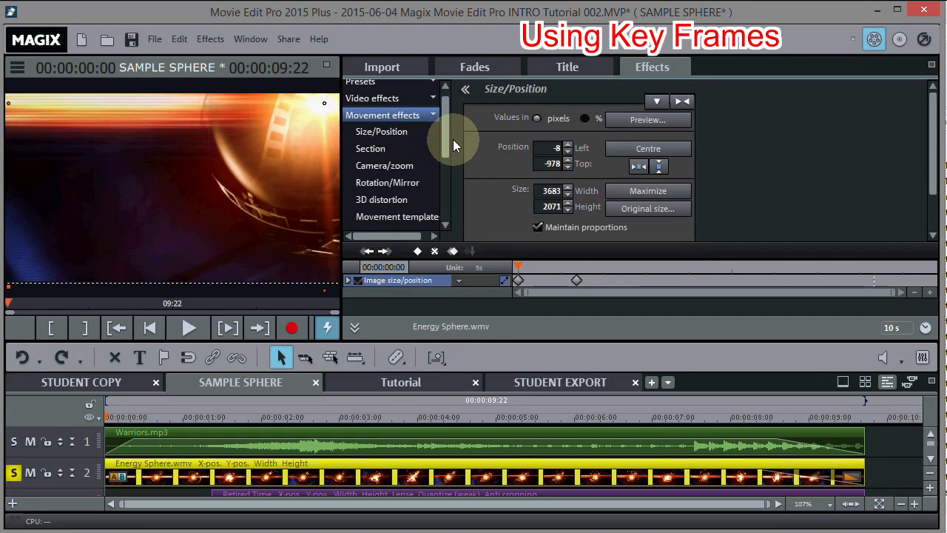
{"action": "mouse_move", "coordinate": [447, 138]}
{"action": "left_mouse_down"}
{"action": "mouse_move", "coordinate": [444, 152]}
{"action": "mouse_move", "coordinate": [440, 132]}
{"action": "left_mouse_up"}
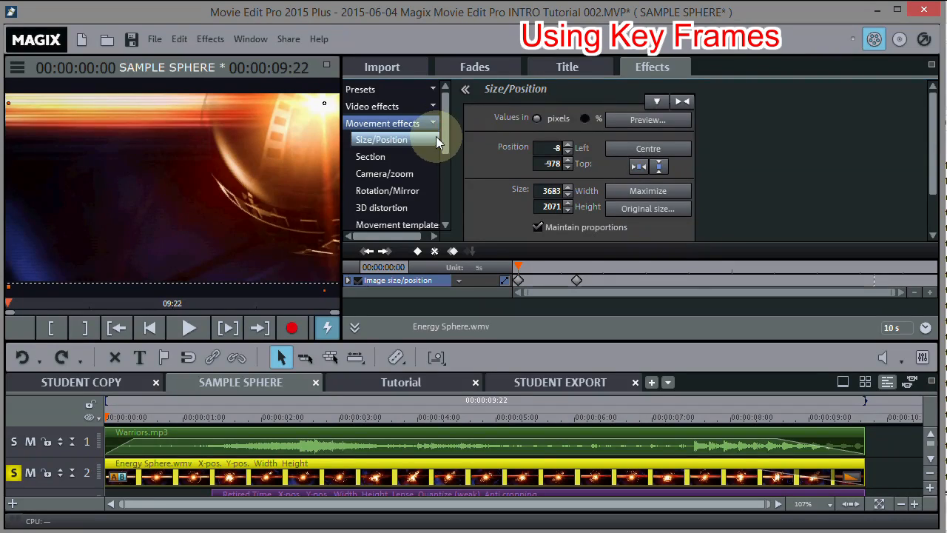
{"action": "left_click", "coordinate": [392, 177]}
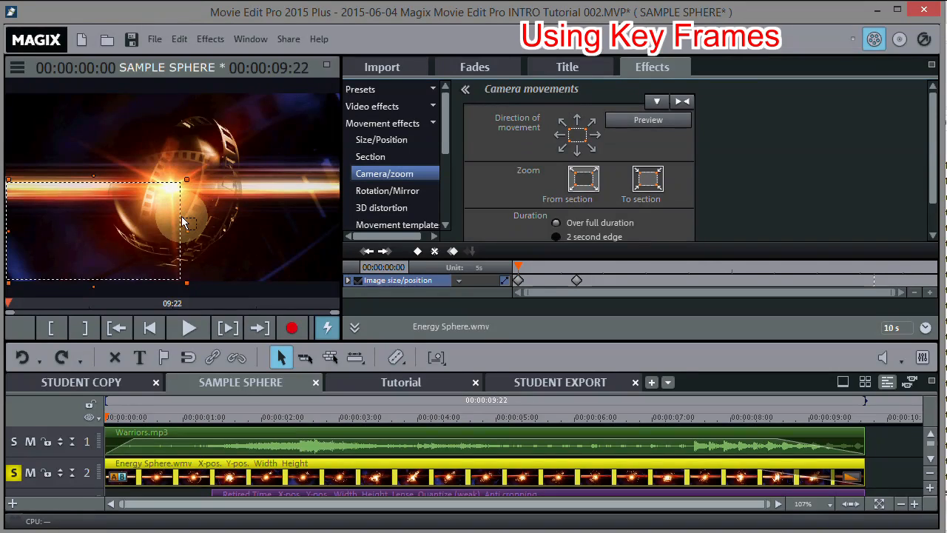
{"action": "left_click", "coordinate": [378, 140]}
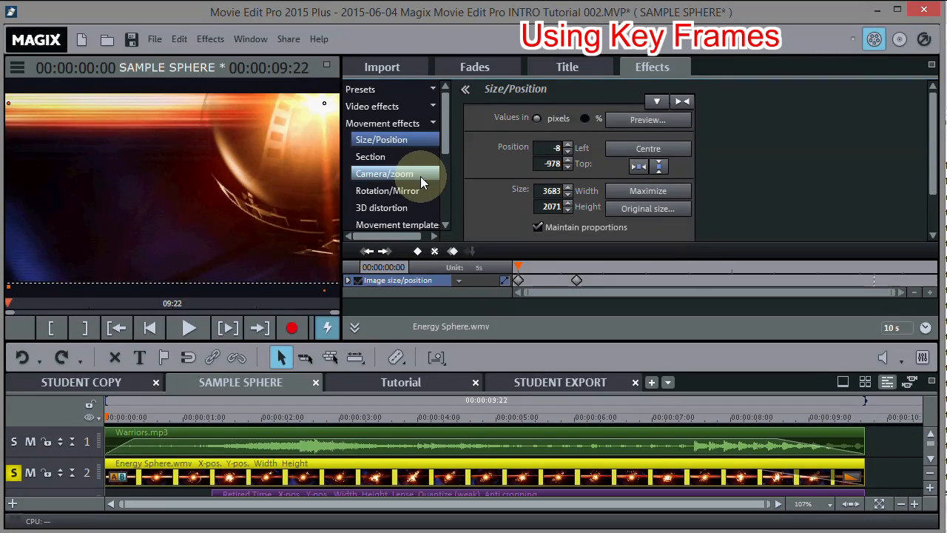
Return to STUDENT COPY, set the playhead to 00:00:01:11 and open the Camera/zoom effect for the Energy Sphere clip.
{"action": "left_click", "coordinate": [72, 384]}
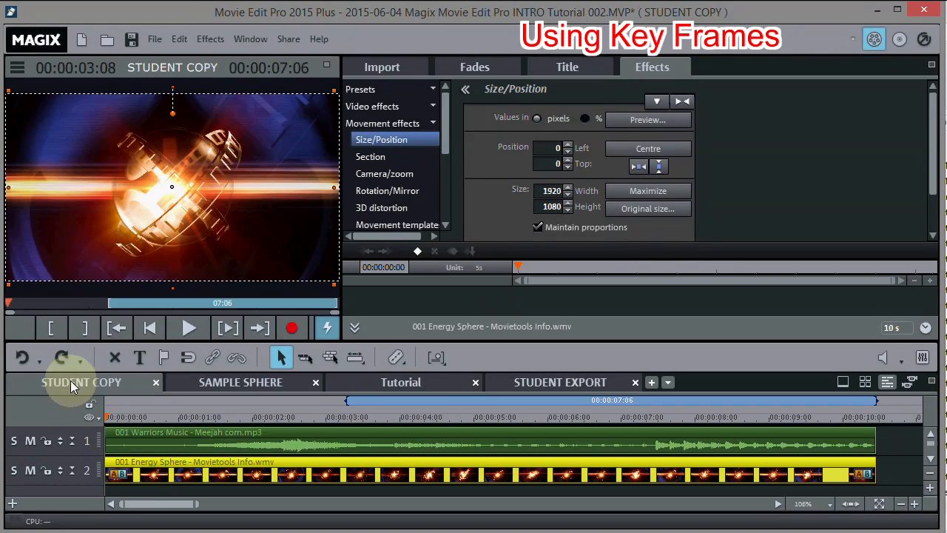
{"action": "left_click", "coordinate": [202, 414]}
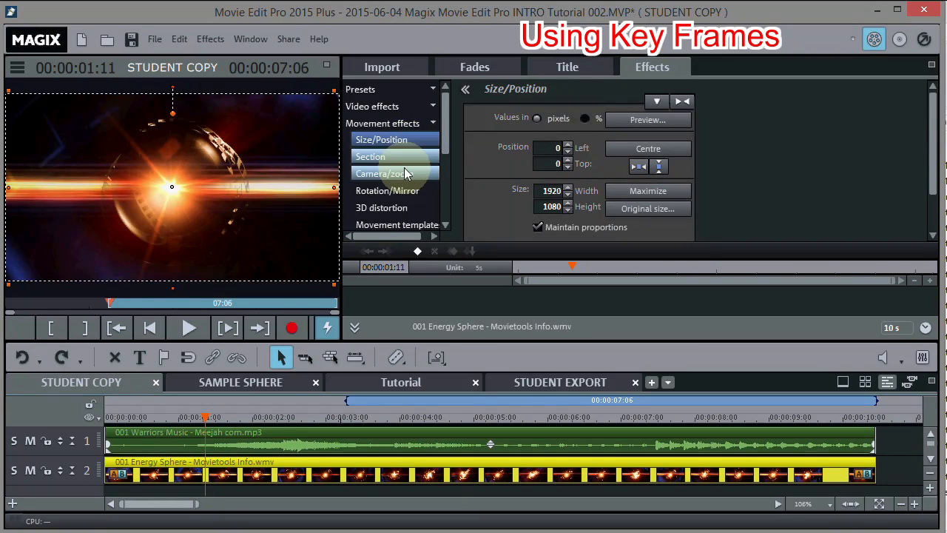
{"action": "left_click", "coordinate": [385, 174]}
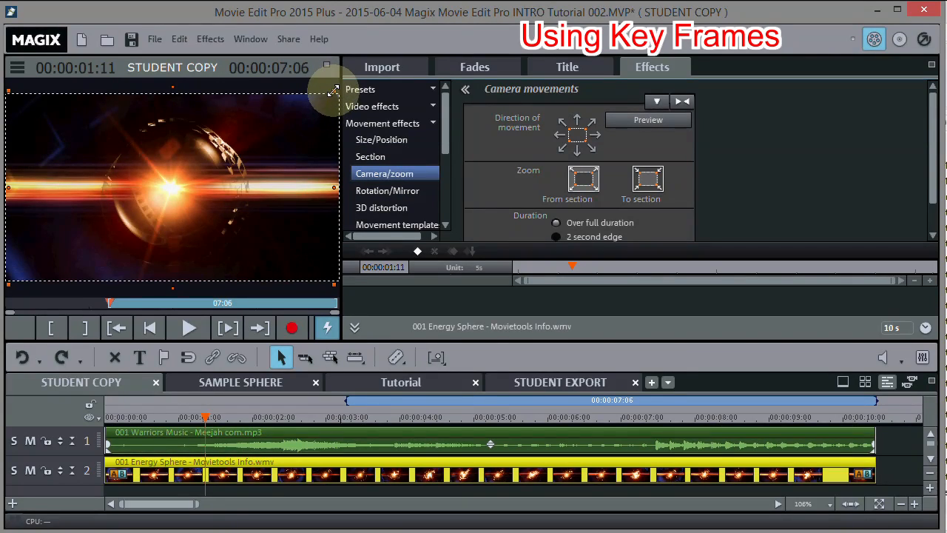
{"action": "left_click_drag", "start_coordinate": [333, 90], "coordinate": [200, 202]}
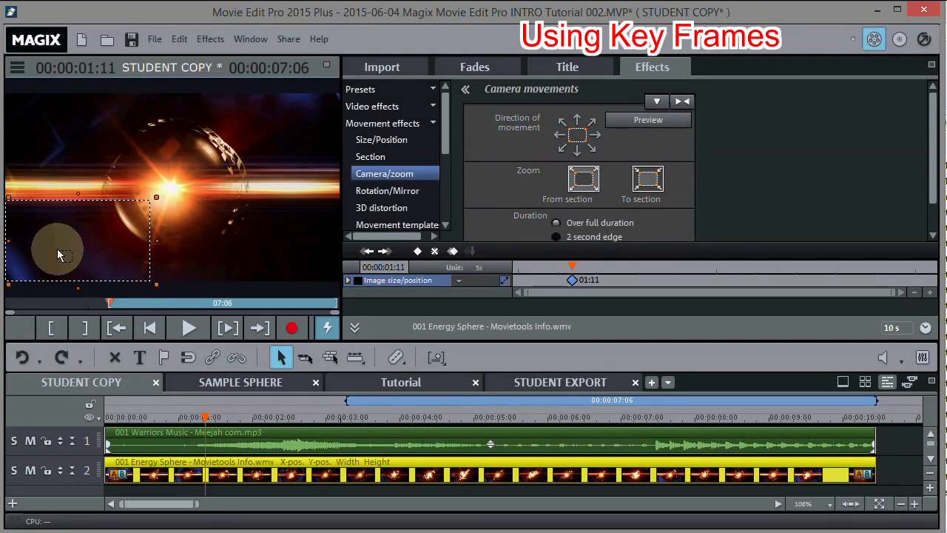
{"action": "left_click_drag", "start_coordinate": [57, 250], "coordinate": [108, 225]}
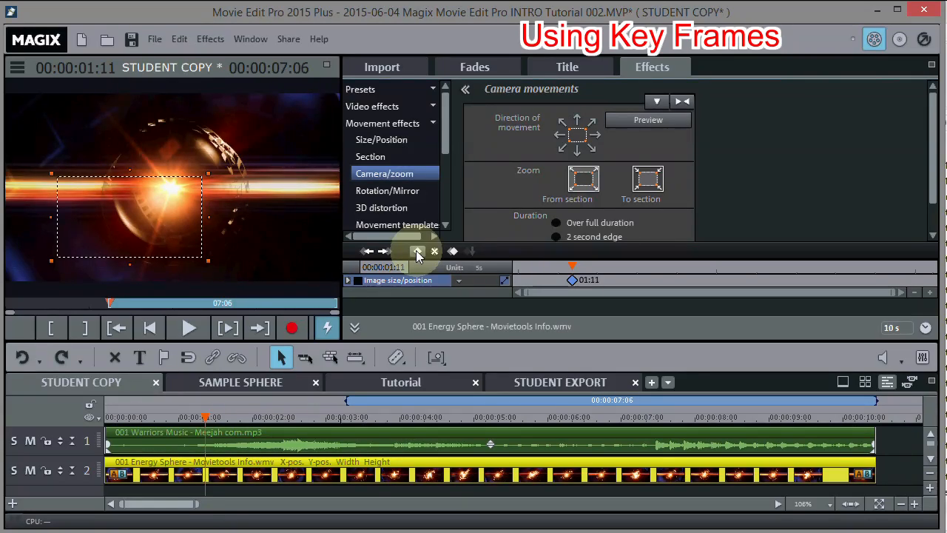
{"action": "left_click", "coordinate": [682, 102]}
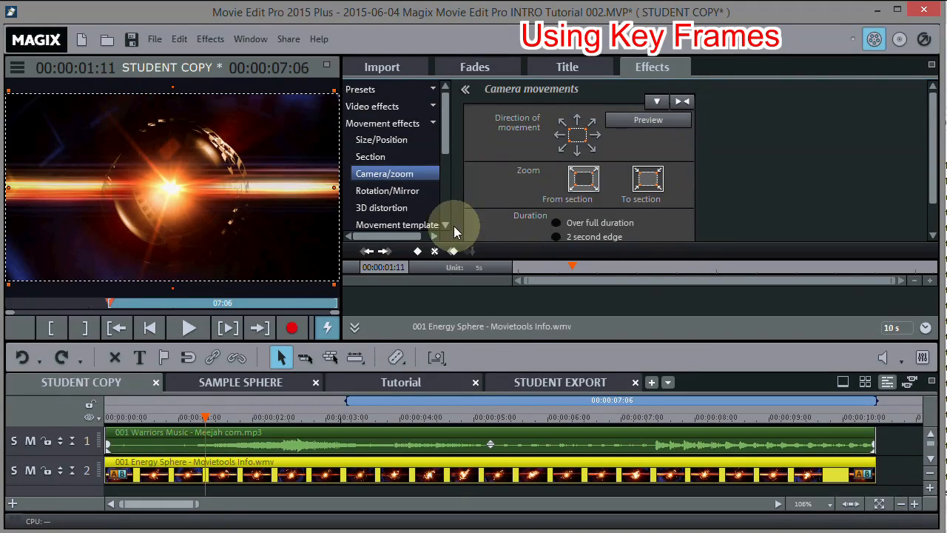
Keyframe the full frame at 00:00:01:11, and zoom the starting keyframe into the sphere's lower left, about 4317 × 2430 at position -122, -1354.
{"action": "left_click", "coordinate": [417, 253]}
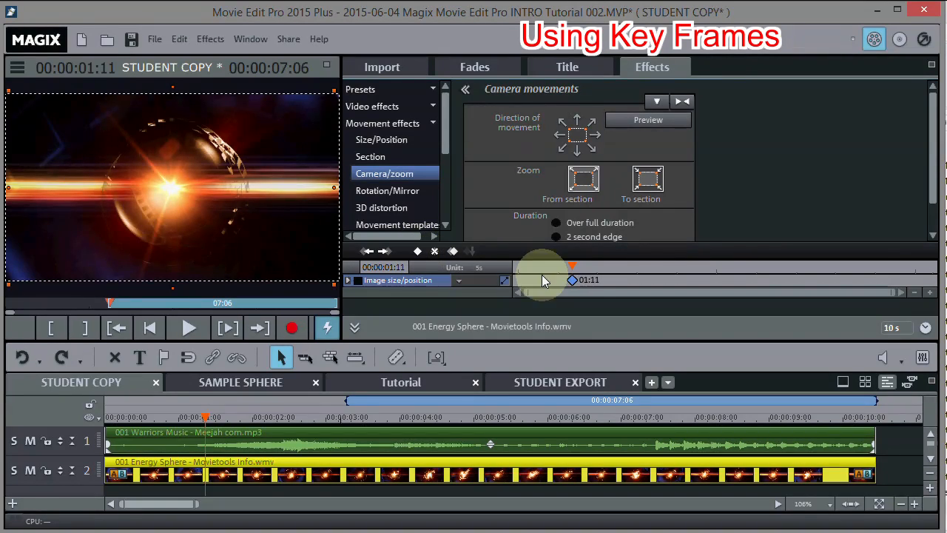
{"action": "left_click", "coordinate": [151, 328]}
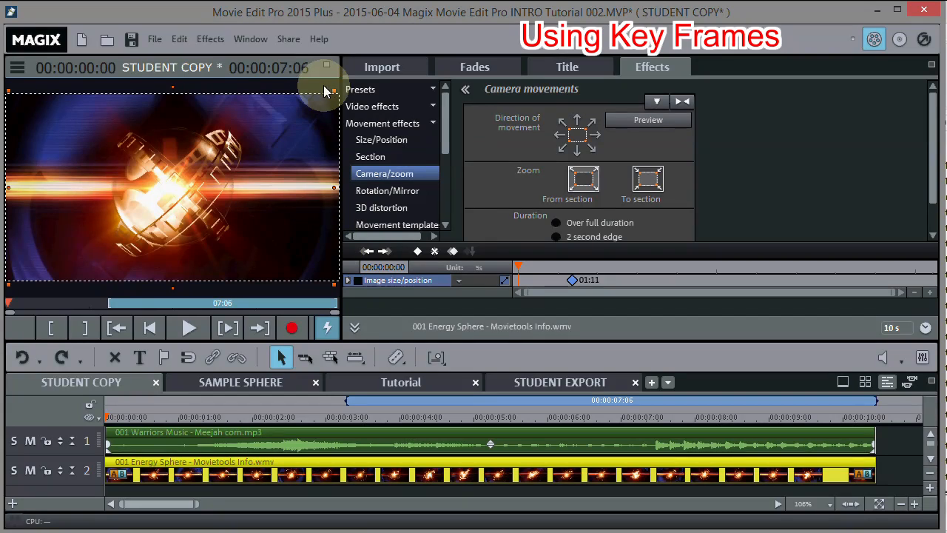
{"action": "left_click_drag", "start_coordinate": [332, 91], "coordinate": [196, 191]}
{"action": "left_click_drag", "start_coordinate": [84, 232], "coordinate": [120, 226]}
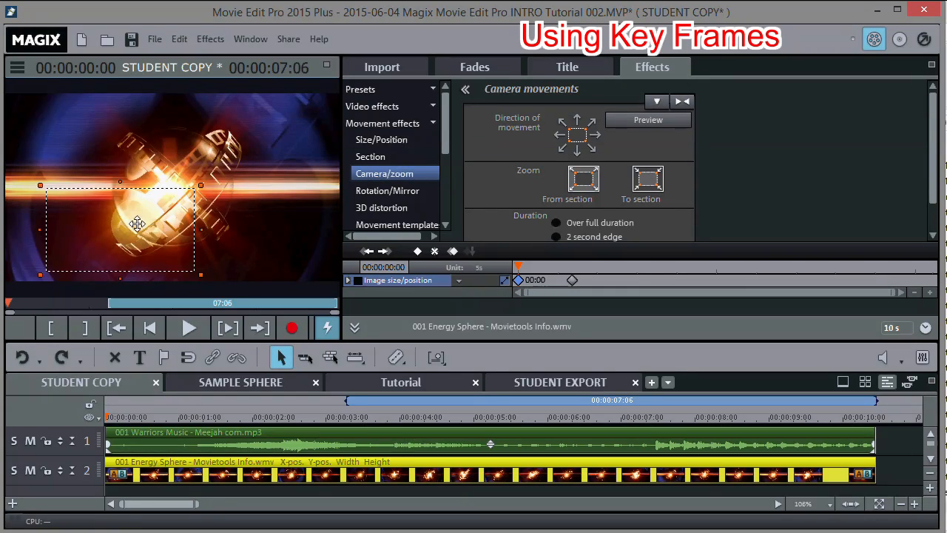
{"action": "left_click_drag", "start_coordinate": [143, 218], "coordinate": [139, 218]}
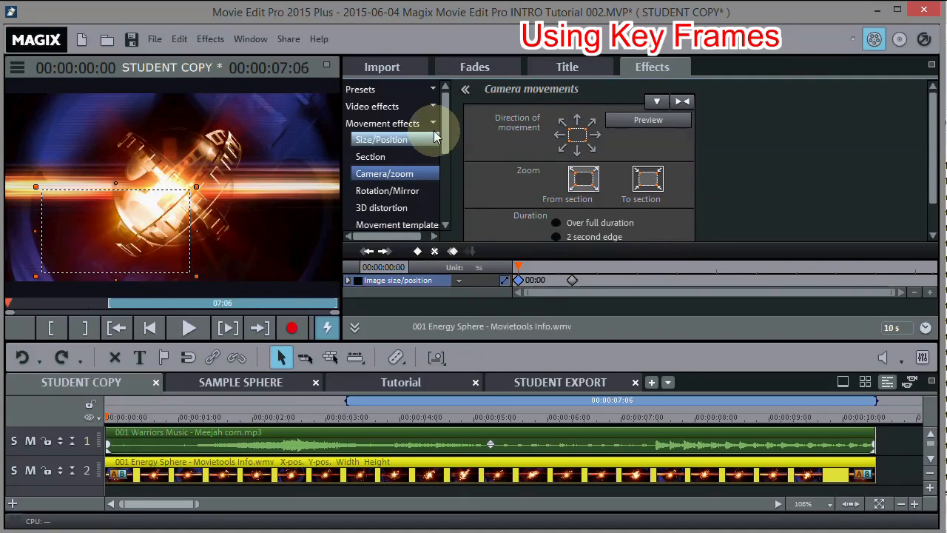
{"action": "left_click", "coordinate": [389, 143]}
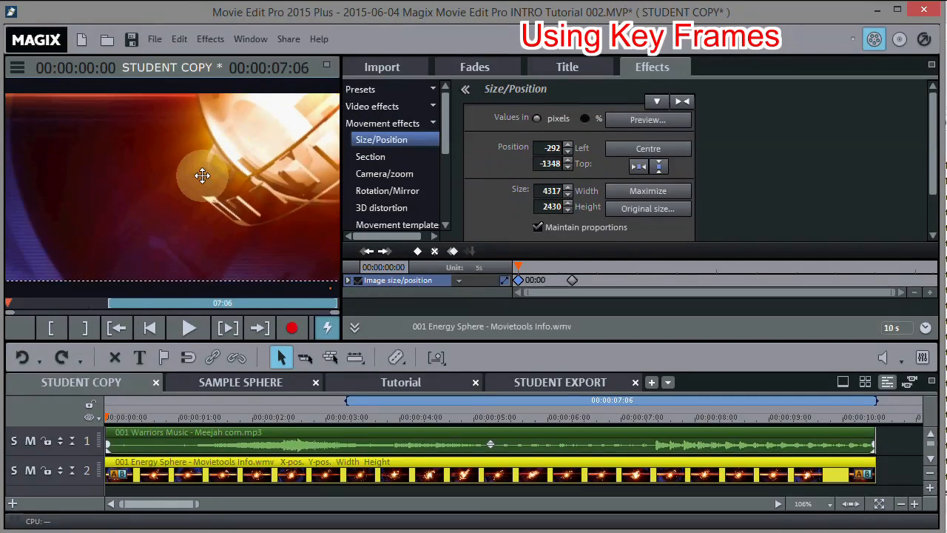
{"action": "left_click_drag", "start_coordinate": [202, 175], "coordinate": [209, 244]}
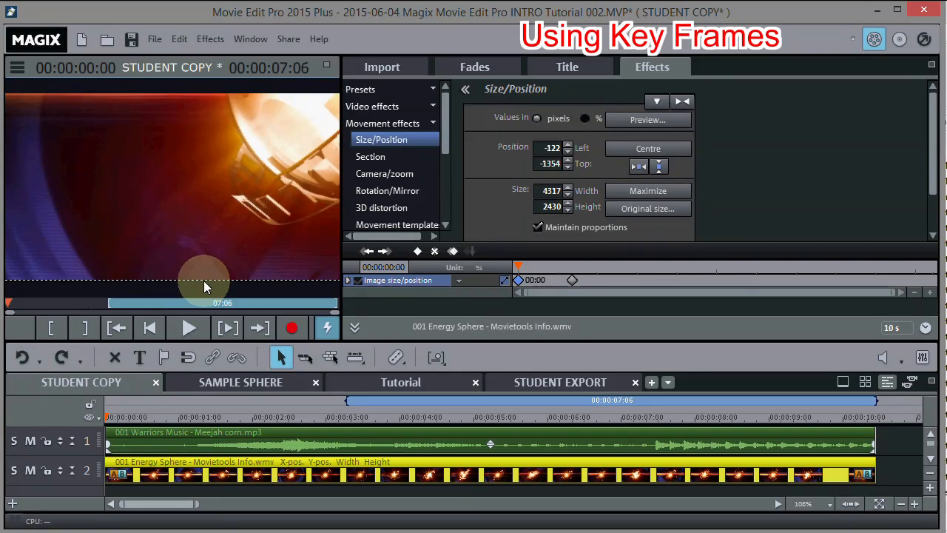
Play the opening of the movie repeatedly from the start to review the keyframed zoom-out on the Energy Sphere clip.
{"action": "left_click", "coordinate": [185, 327]}
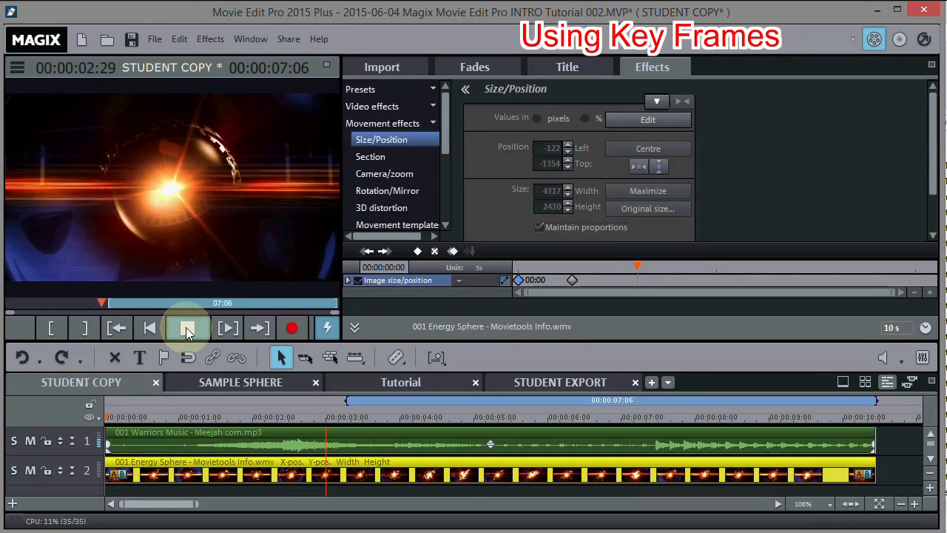
{"action": "left_click", "coordinate": [186, 327]}
{"action": "left_click", "coordinate": [186, 327]}
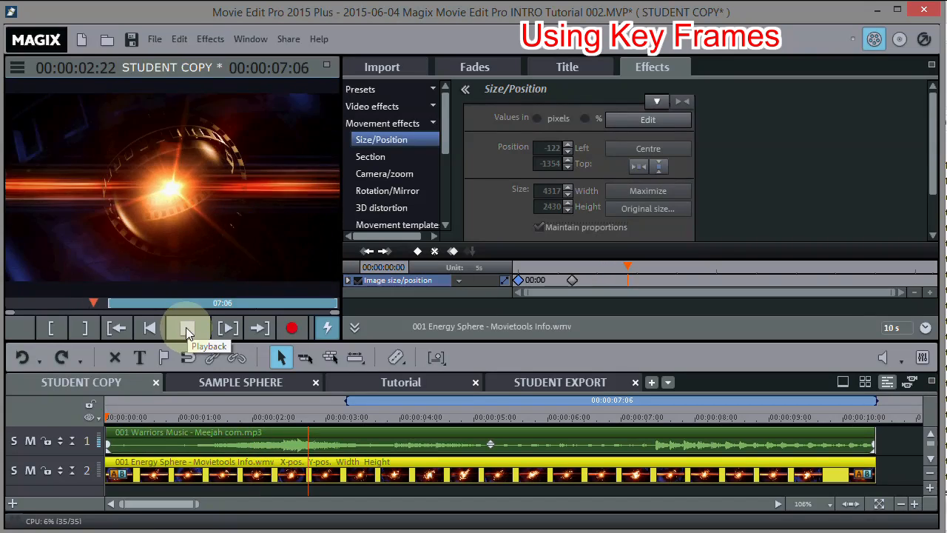
{"action": "left_click", "coordinate": [186, 327]}
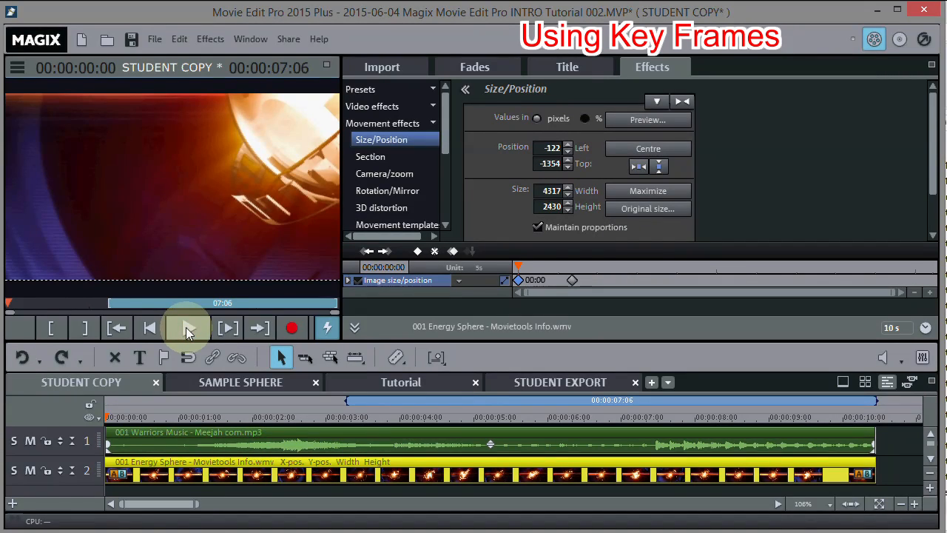
{"action": "left_click", "coordinate": [186, 327]}
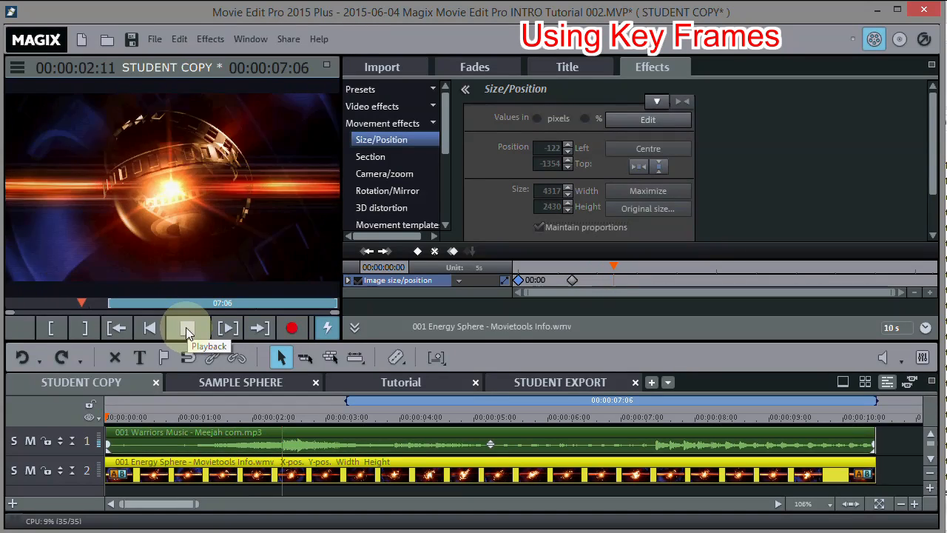
{"action": "left_click", "coordinate": [186, 329]}
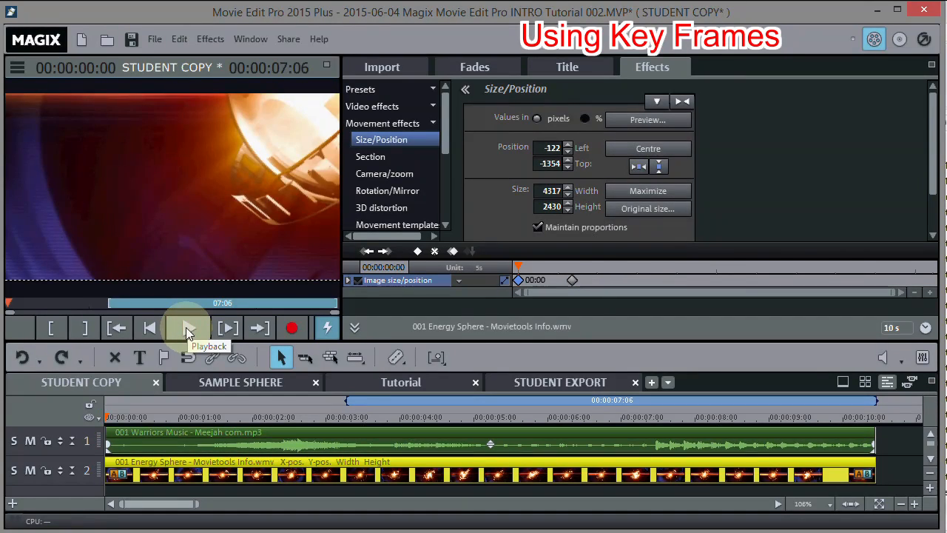
Save the project and switch to the SAMPLE SPHERE movie, showing its title tracks.
{"action": "left_click", "coordinate": [154, 37]}
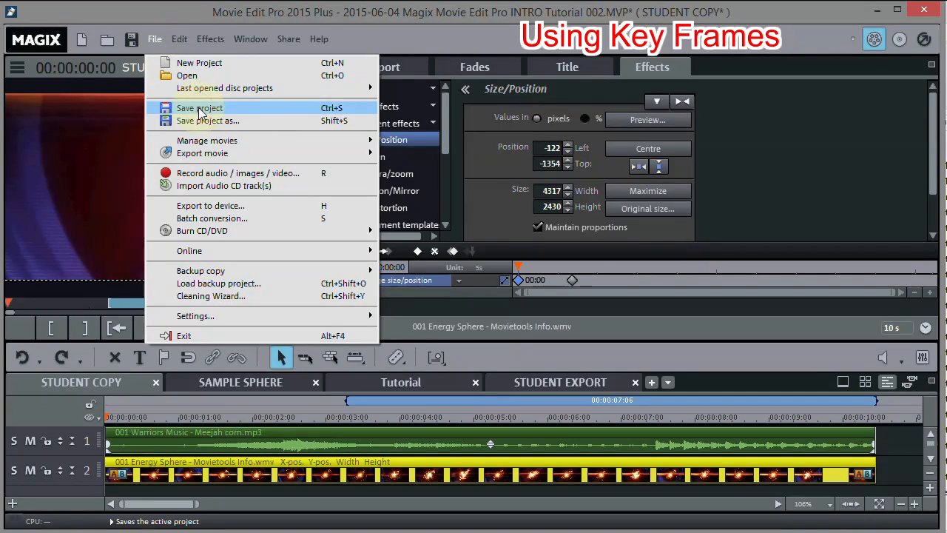
{"action": "left_click", "coordinate": [199, 108]}
{"action": "left_click", "coordinate": [241, 382]}
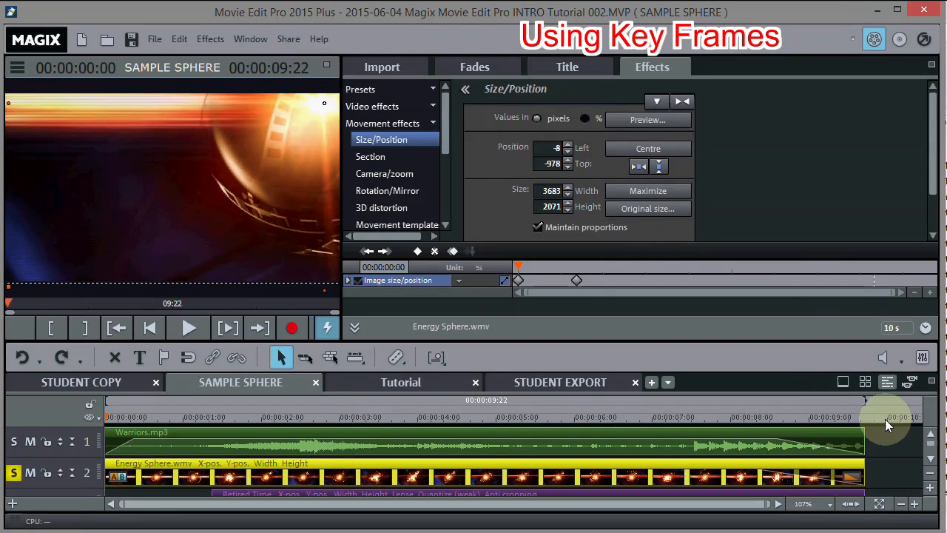
{"action": "scroll", "coordinate": [931, 463], "scroll_direction": "down", "scroll_amount": 2}
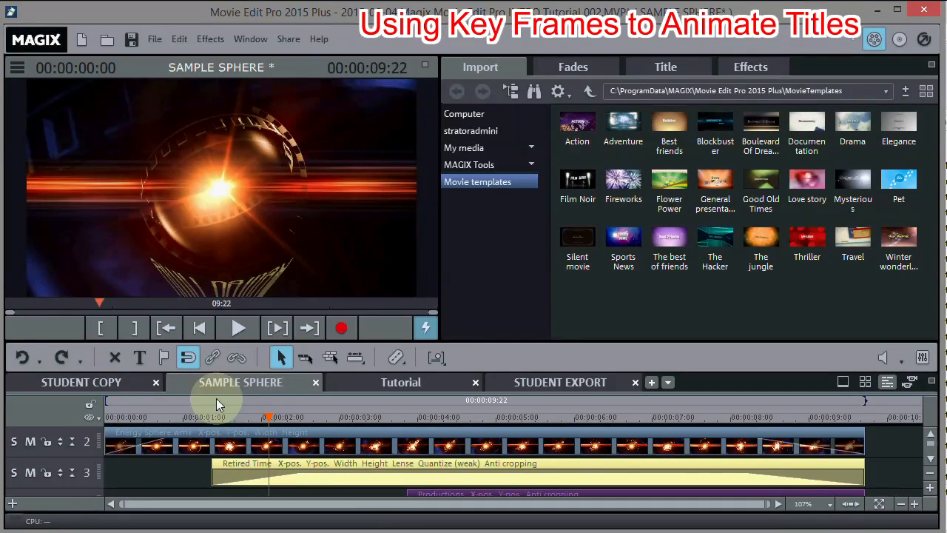
Solo track 3 and remove the fade-in from the Retired Time title, with the playhead at the title's start, 00:00:01:11.
{"action": "left_click", "coordinate": [15, 473]}
{"action": "left_click_drag", "start_coordinate": [264, 413], "coordinate": [213, 404]}
{"action": "left_click_drag", "start_coordinate": [299, 473], "coordinate": [207, 467]}
{"action": "mouse_move", "coordinate": [214, 404]}
{"action": "left_mouse_down"}
{"action": "mouse_move", "coordinate": [213, 412]}
{"action": "mouse_move", "coordinate": [274, 418]}
{"action": "mouse_move", "coordinate": [212, 409]}
{"action": "left_mouse_up"}
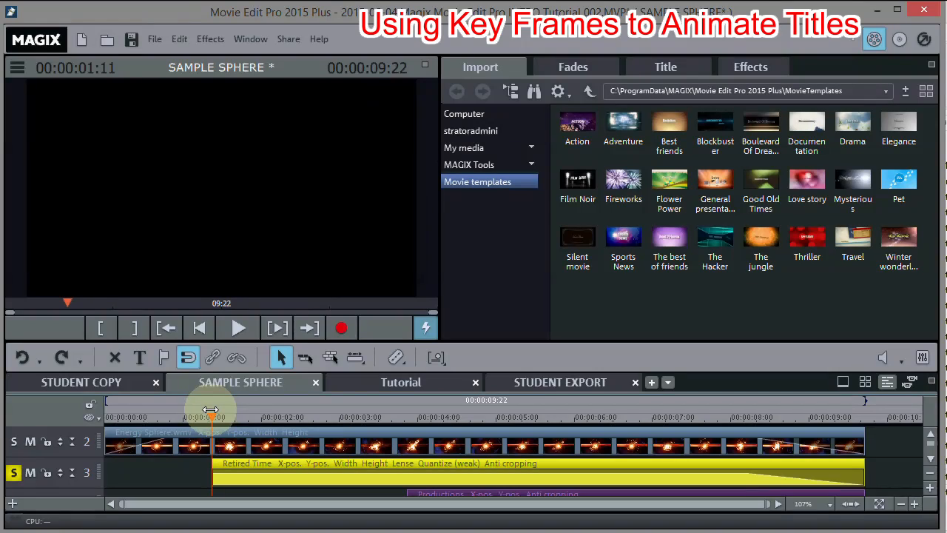
Open the Retired Time title's Size/Position effect and examine its image size/position and Lense keyframes.
{"action": "left_click", "coordinate": [746, 66]}
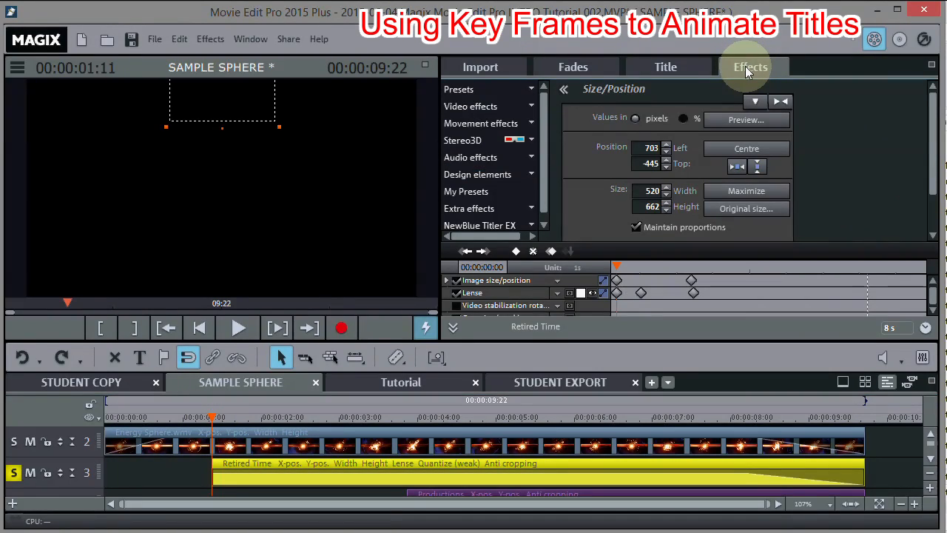
{"action": "left_click", "coordinate": [530, 125]}
{"action": "left_click", "coordinate": [503, 140]}
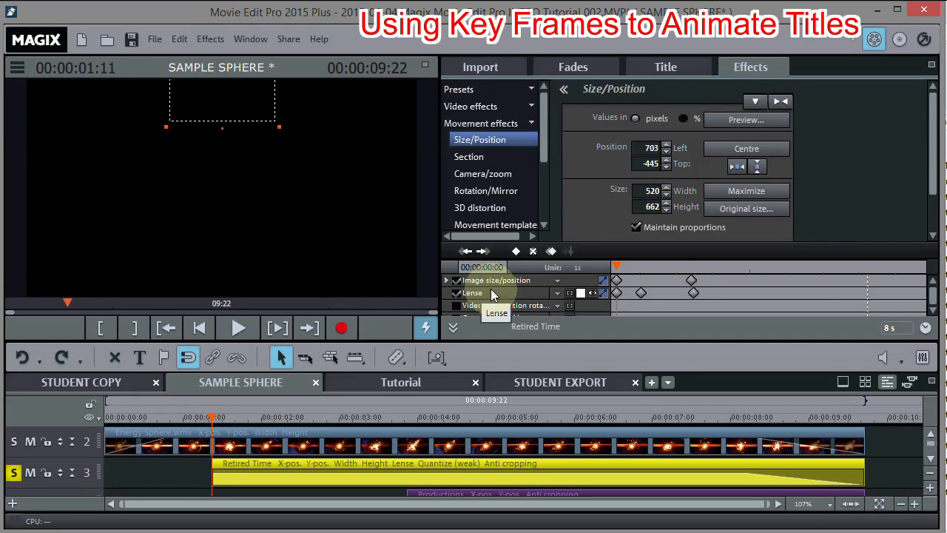
{"action": "left_click", "coordinate": [933, 311]}
{"action": "left_click", "coordinate": [933, 311]}
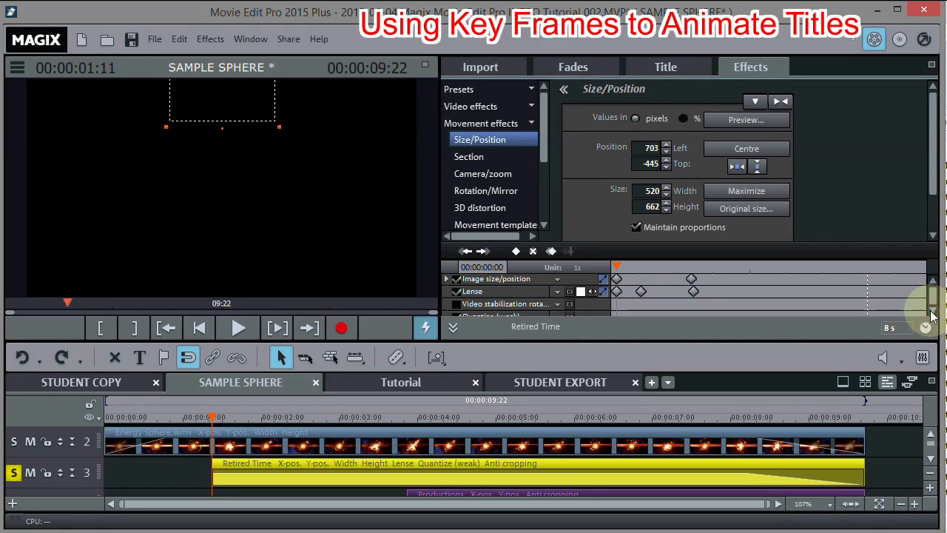
{"action": "left_click", "coordinate": [934, 282]}
{"action": "left_click", "coordinate": [934, 282]}
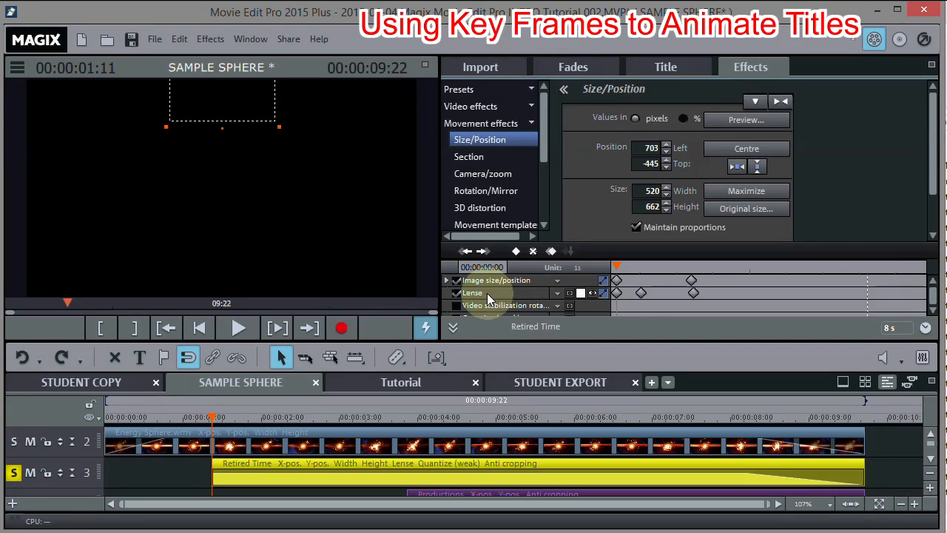
Disable the Lense effect on the Retired Time title and play the title animation twice from 00:00:01:11.
{"action": "left_click", "coordinate": [456, 293]}
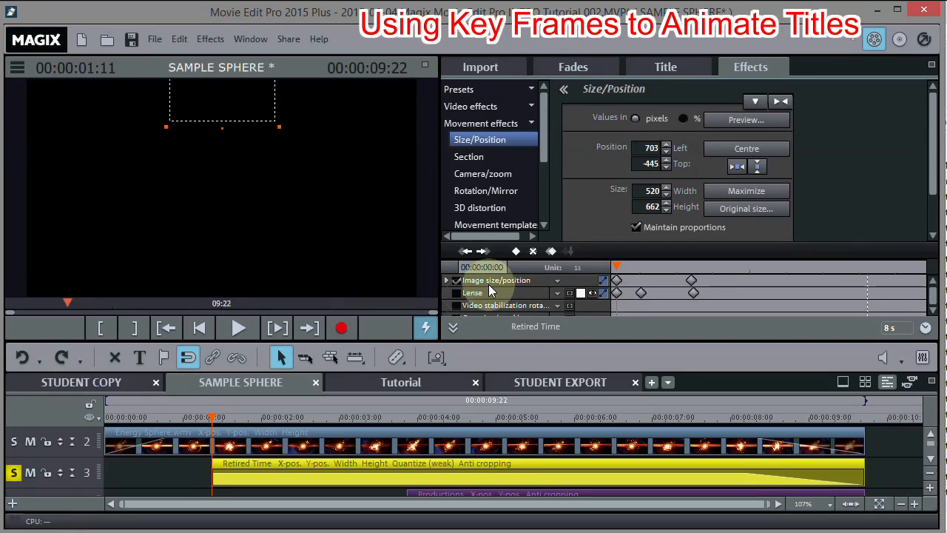
{"action": "left_click", "coordinate": [237, 328]}
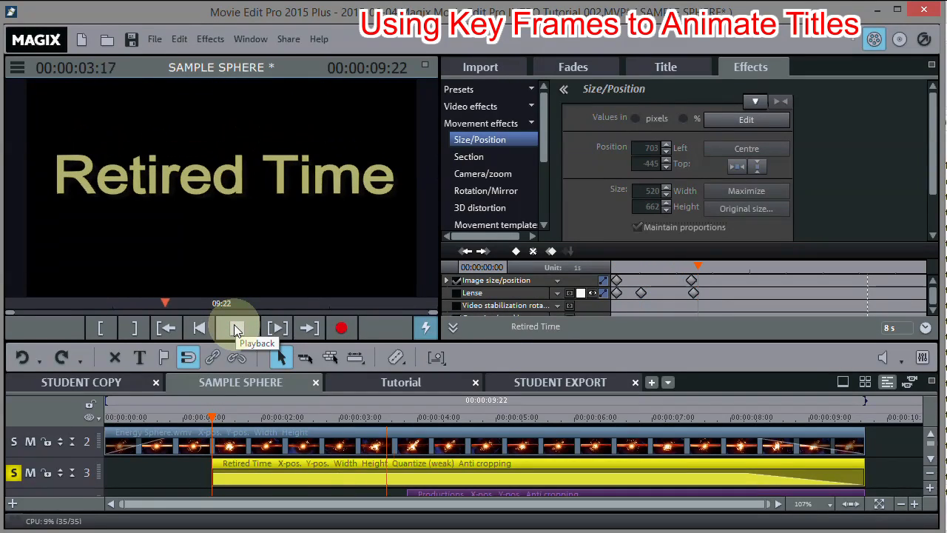
{"action": "left_click", "coordinate": [237, 328]}
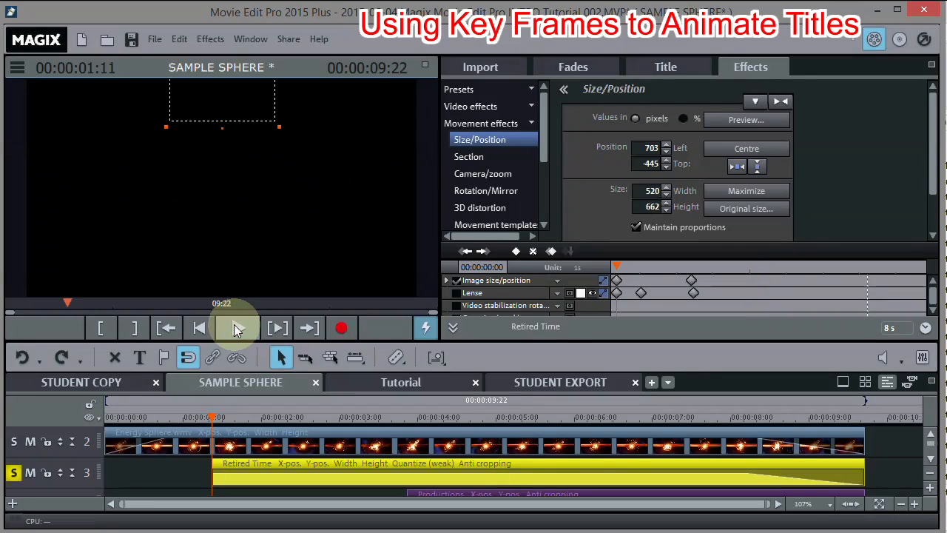
{"action": "left_click", "coordinate": [237, 328]}
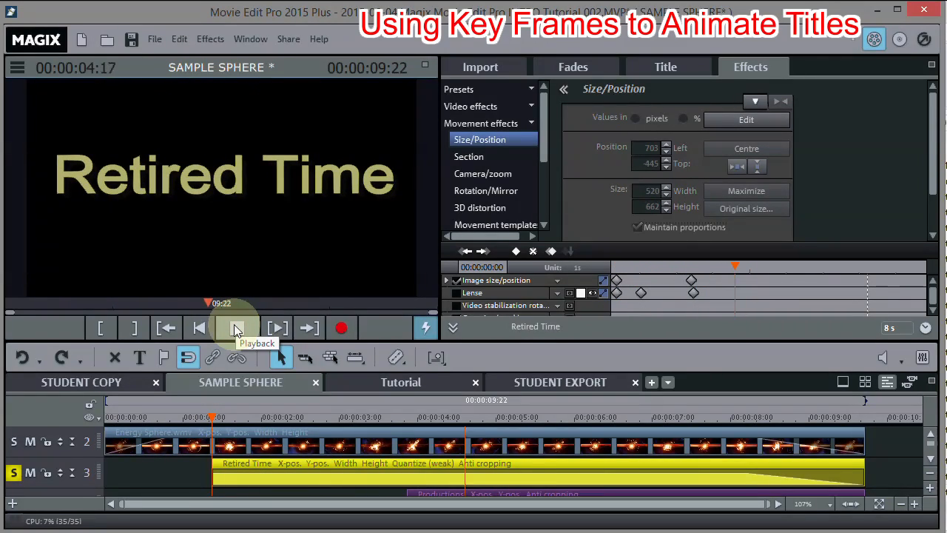
{"action": "left_click", "coordinate": [237, 328]}
Return to the STUDENT COPY movie and set the title text colour to light yellow (255, 255, 128).
{"action": "left_click", "coordinate": [80, 382]}
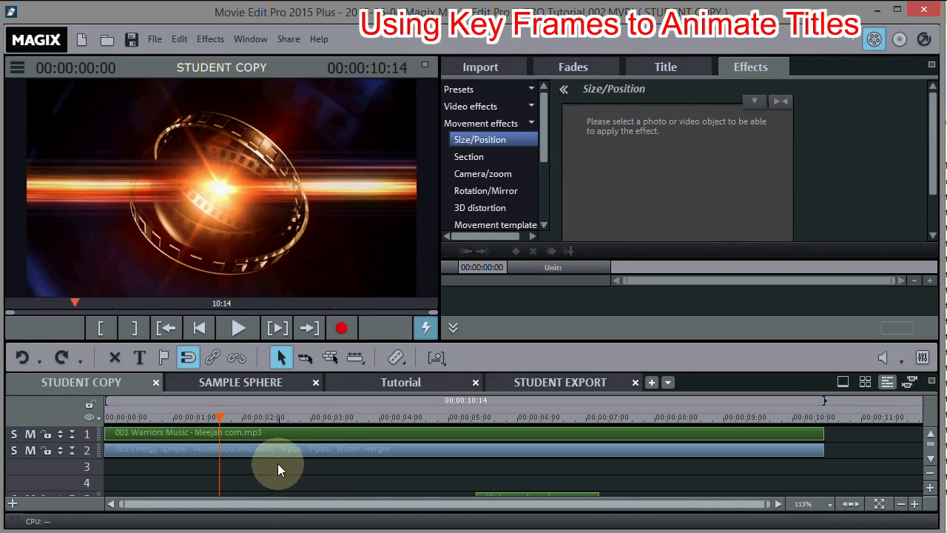
{"action": "left_click", "coordinate": [665, 65]}
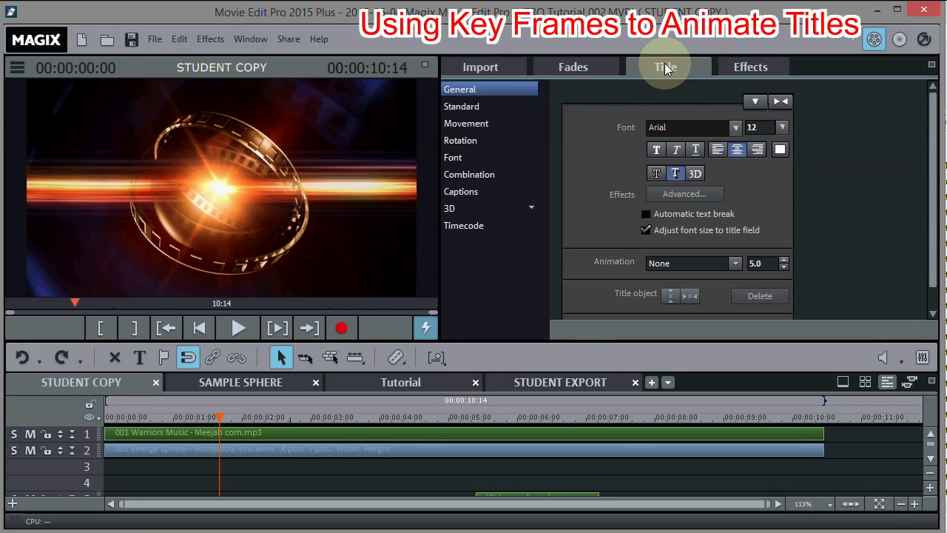
{"action": "left_click", "coordinate": [780, 149]}
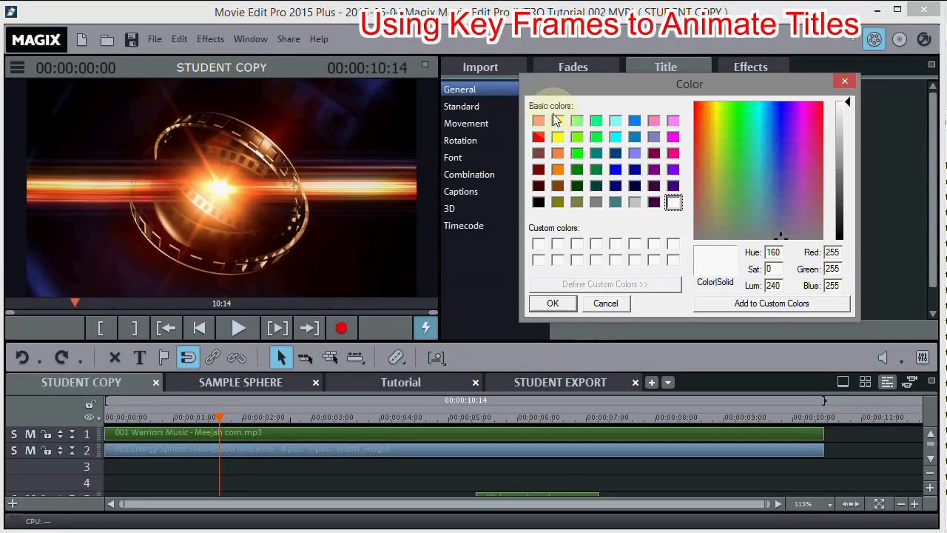
{"action": "left_click", "coordinate": [559, 122]}
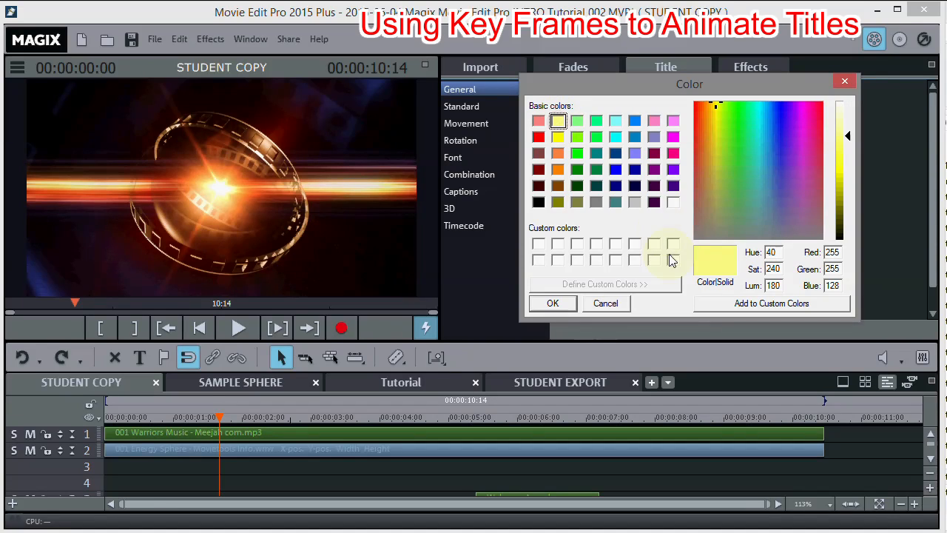
{"action": "left_click", "coordinate": [552, 303]}
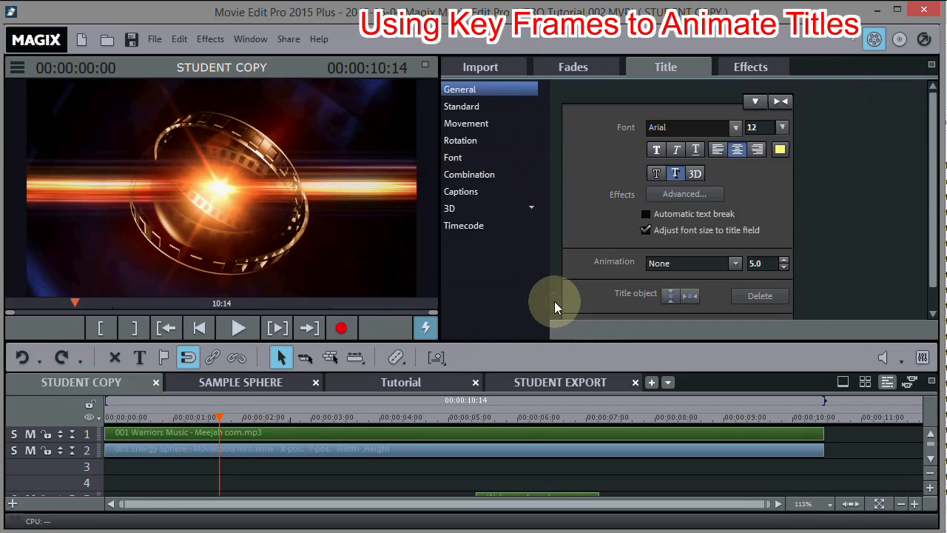
Add a title reading "Welcome To" over the centre of the sphere at the playhead position.
{"action": "left_click", "coordinate": [233, 185]}
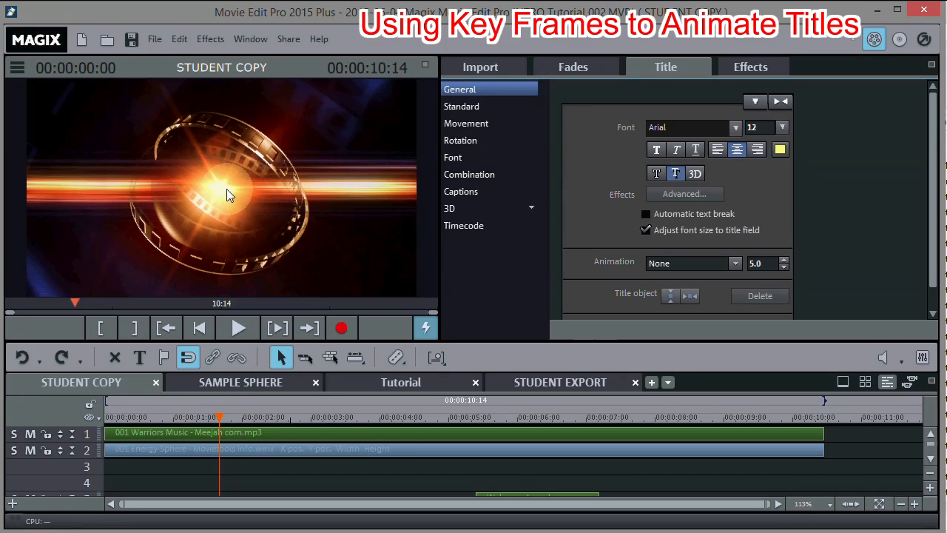
{"action": "left_click", "coordinate": [229, 194]}
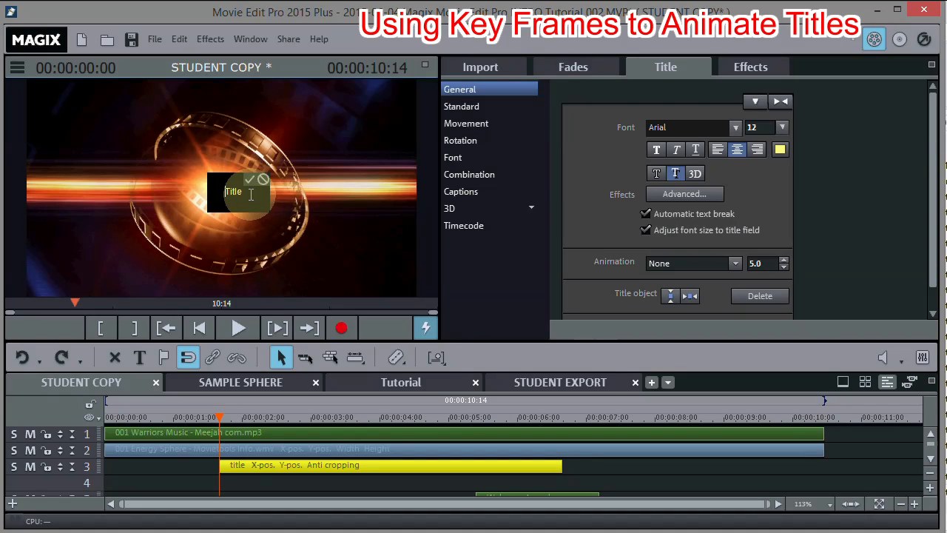
{"action": "left_click_drag", "start_coordinate": [251, 194], "coordinate": [209, 197]}
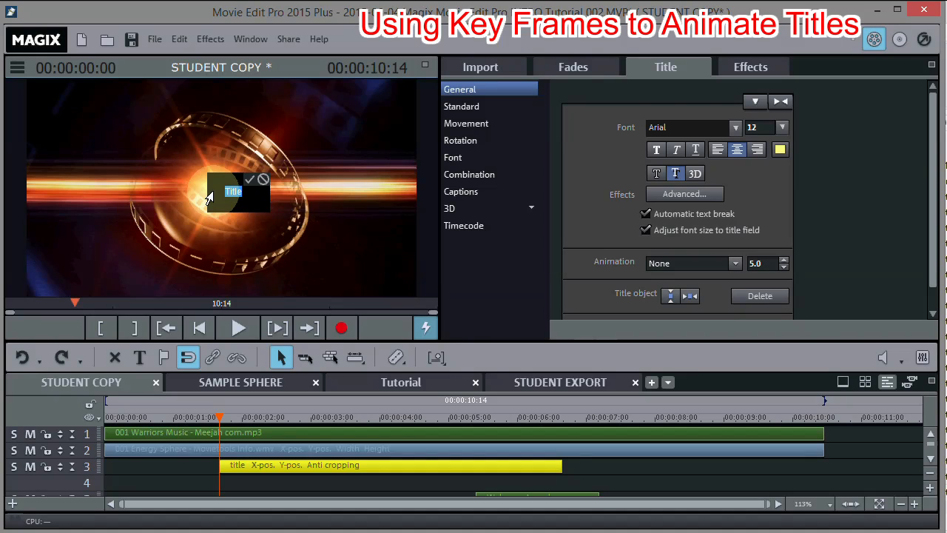
{"action": "type", "text": "Welcome"}
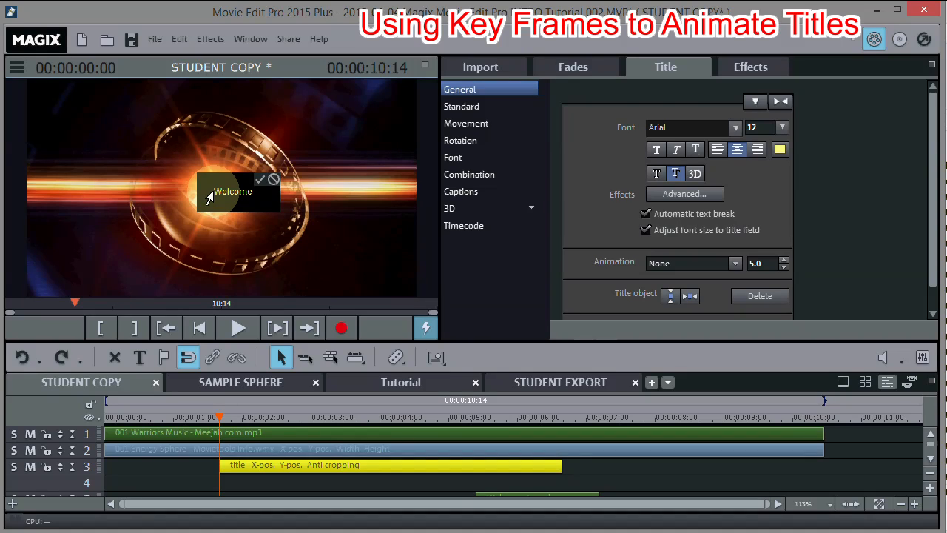
{"action": "type", "text": " To"}
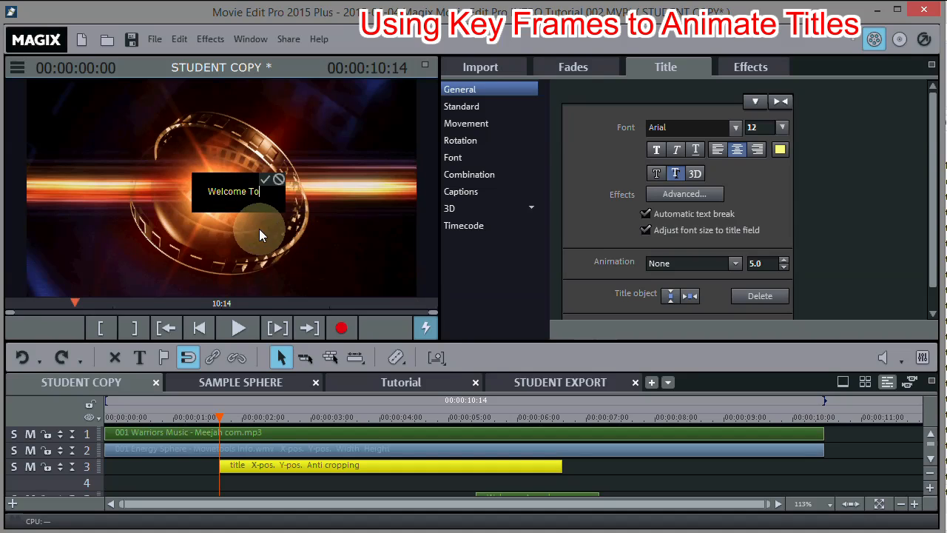
{"action": "left_click", "coordinate": [265, 179]}
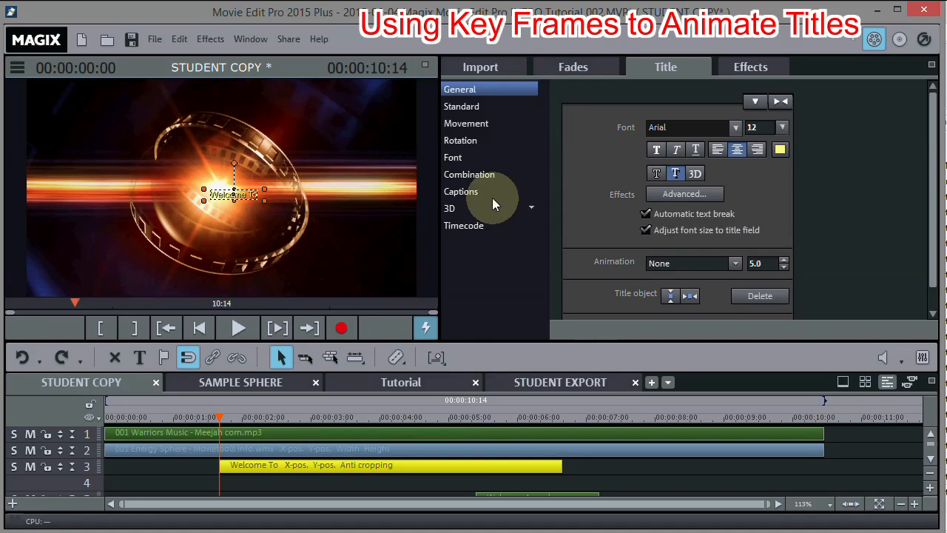
Set the font size of the "Welcome To" title to 50.
{"action": "left_click", "coordinate": [782, 129]}
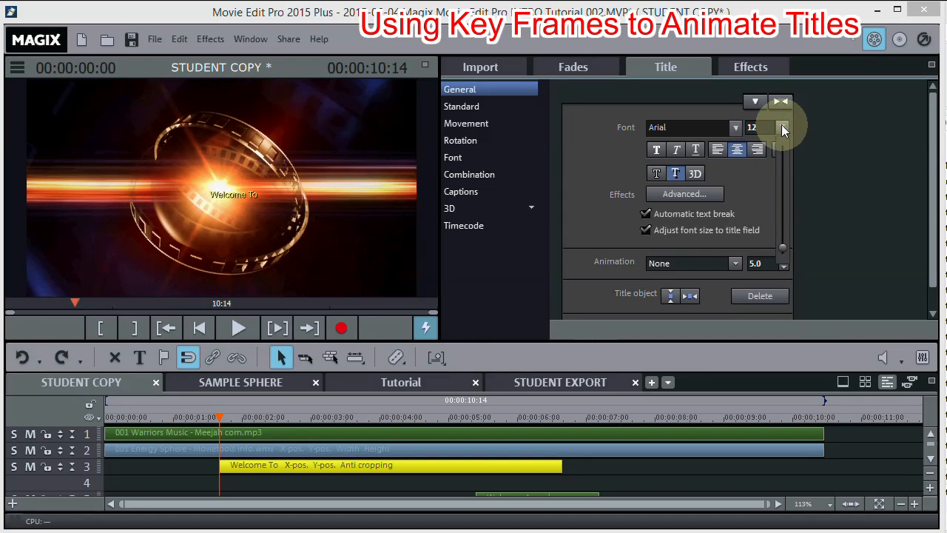
{"action": "left_click", "coordinate": [783, 246]}
{"action": "left_click_drag", "start_coordinate": [782, 235], "coordinate": [778, 216]}
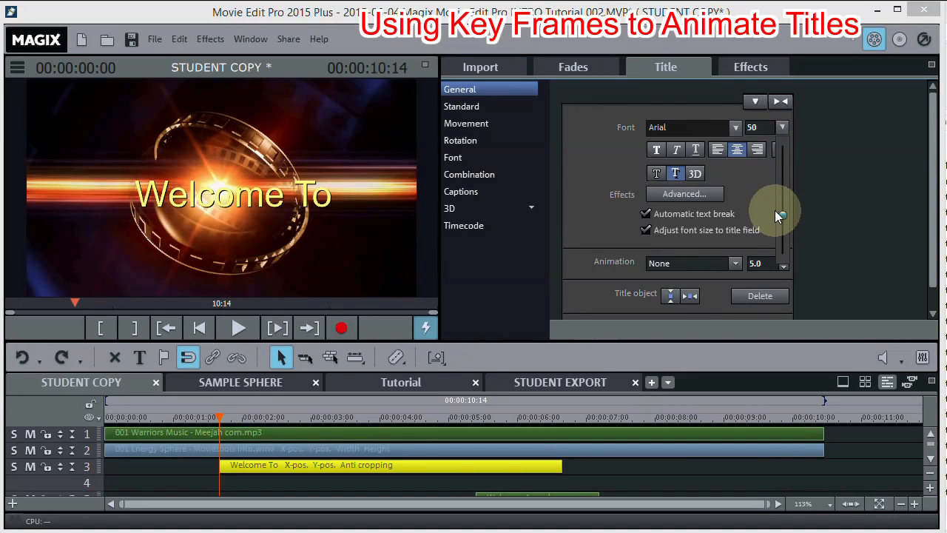
Compare the "Welcome To" title with outline and shadow switched on and off, ending with only the shadow on.
{"action": "left_click", "coordinate": [658, 174]}
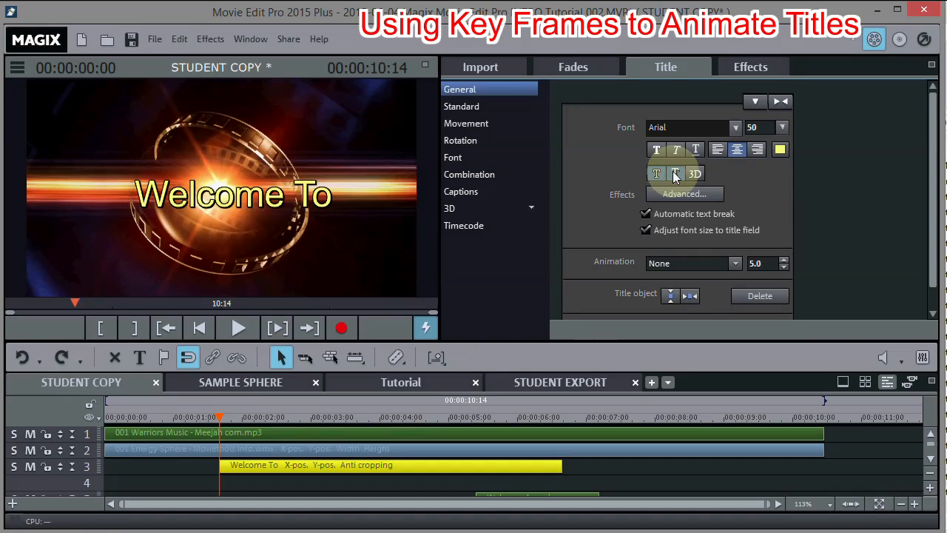
{"action": "left_click", "coordinate": [675, 174]}
{"action": "left_click", "coordinate": [659, 173]}
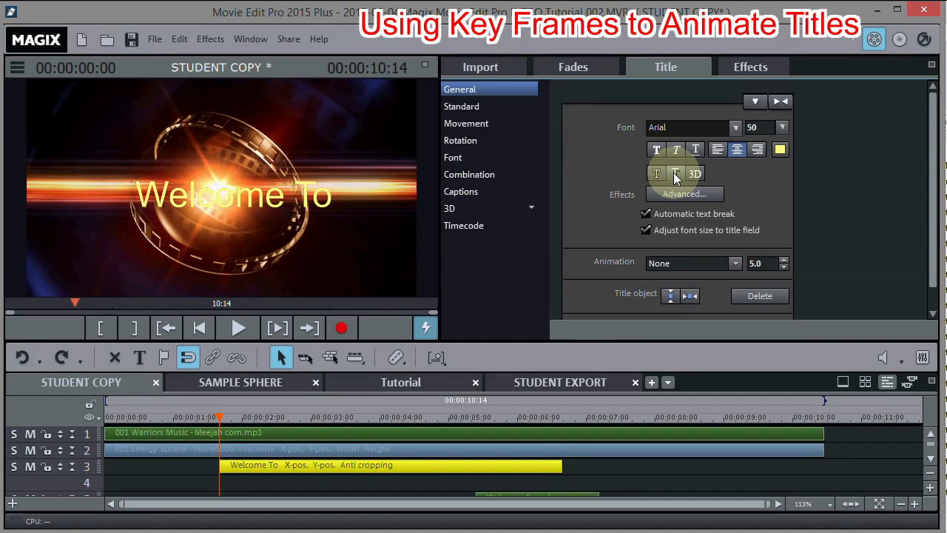
{"action": "left_click", "coordinate": [675, 175]}
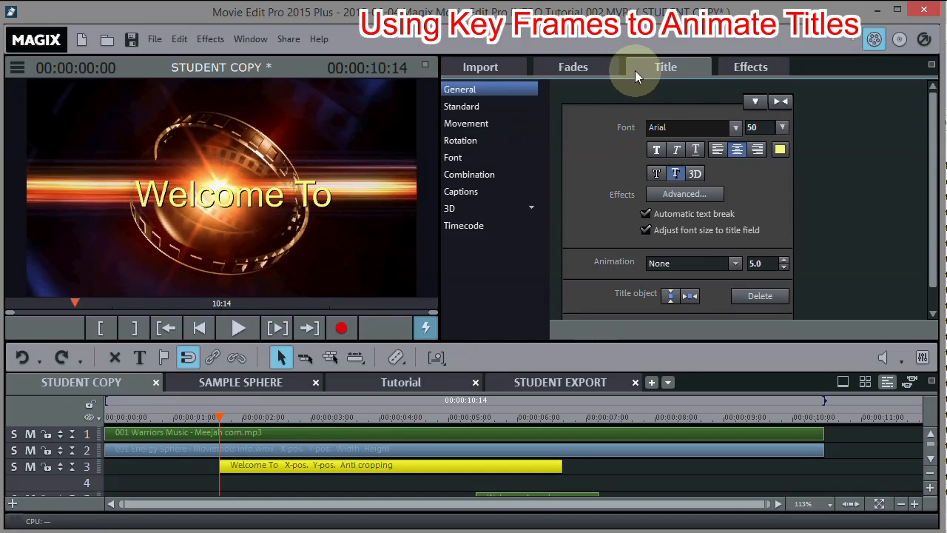
Open the Size/Position effect for the "Welcome To" title, scrub its opening, and place the playhead at the title's first frame.
{"action": "left_click", "coordinate": [749, 68]}
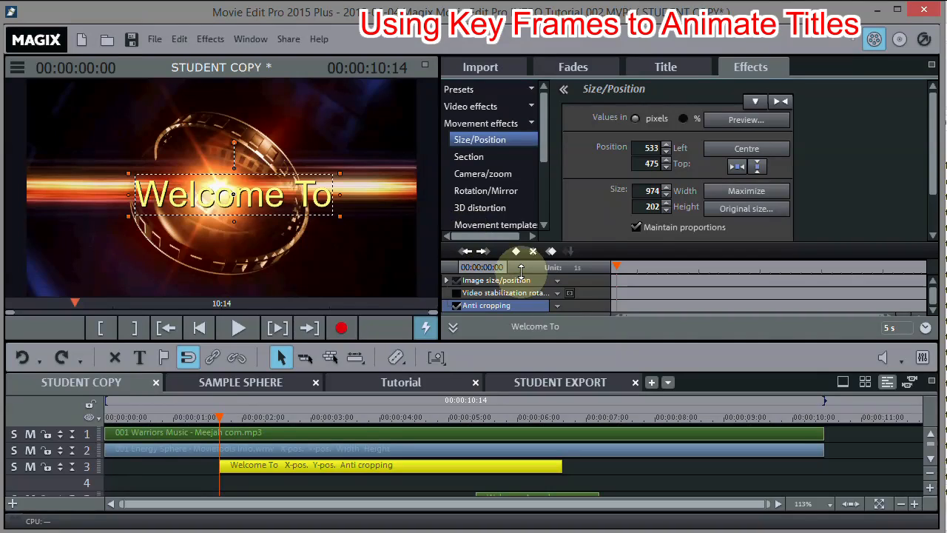
{"action": "mouse_move", "coordinate": [614, 263]}
{"action": "left_mouse_down"}
{"action": "mouse_move", "coordinate": [704, 268]}
{"action": "mouse_move", "coordinate": [620, 263]}
{"action": "left_mouse_up"}
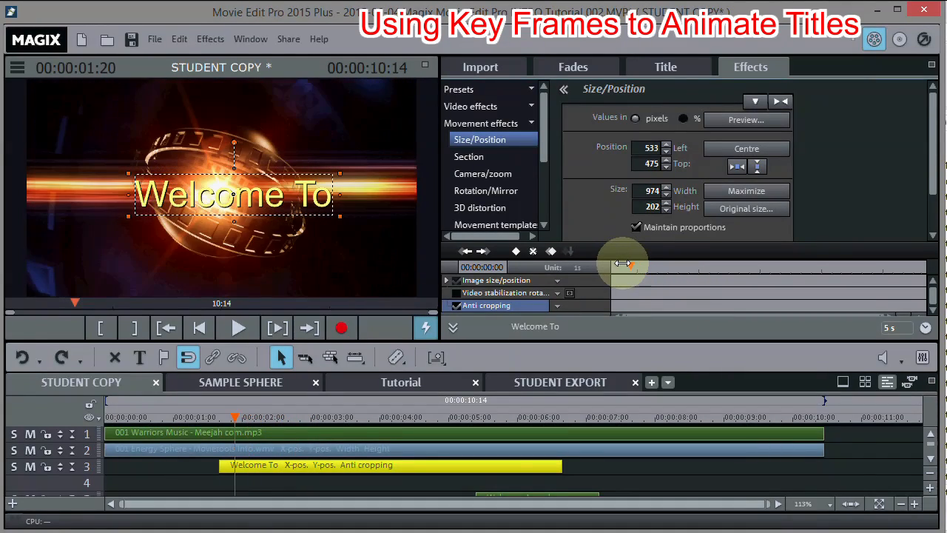
{"action": "left_click", "coordinate": [665, 264]}
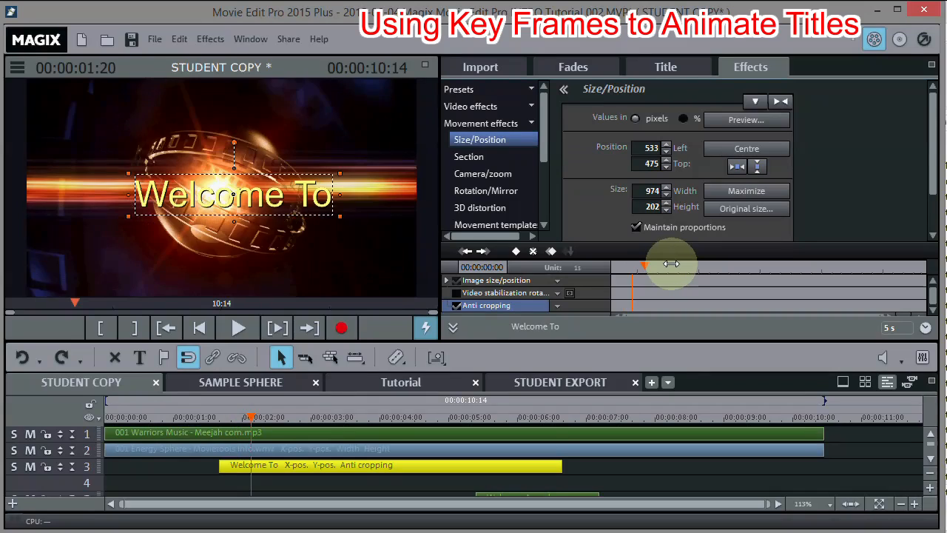
{"action": "left_click_drag", "start_coordinate": [564, 266], "coordinate": [605, 265]}
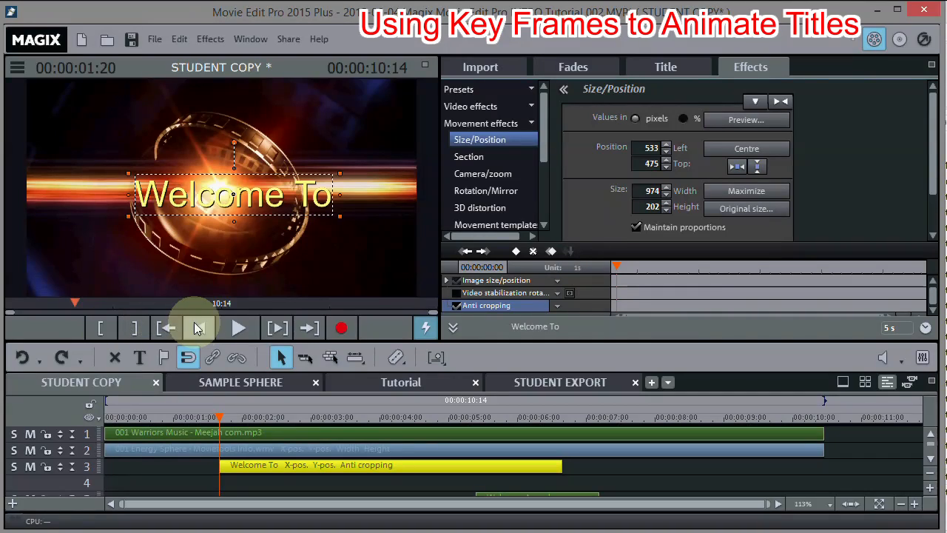
{"action": "left_click", "coordinate": [200, 328]}
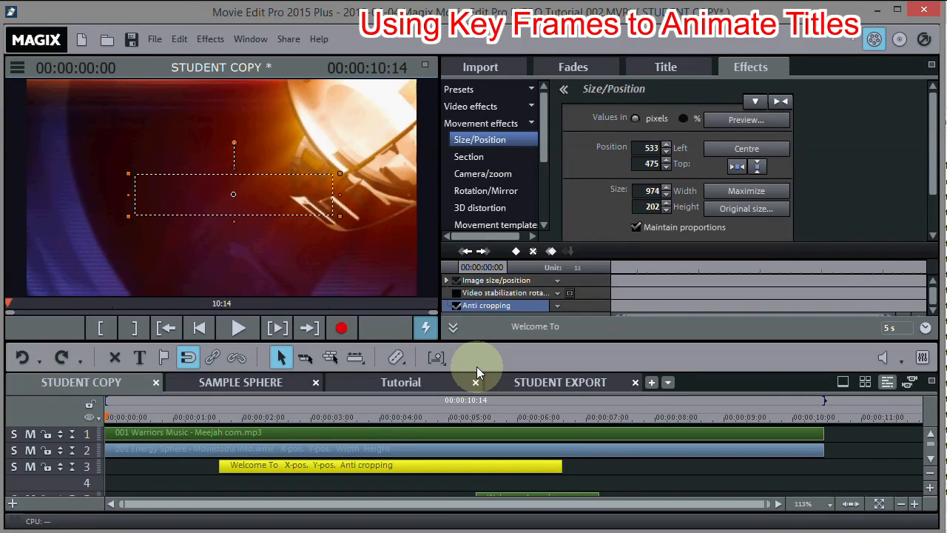
{"action": "left_click", "coordinate": [117, 416]}
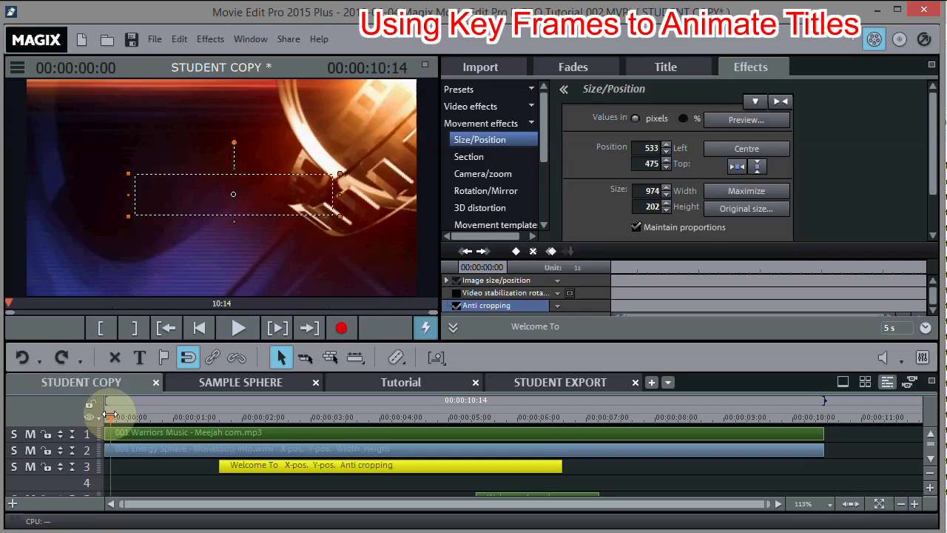
{"action": "left_click_drag", "start_coordinate": [118, 416], "coordinate": [219, 418]}
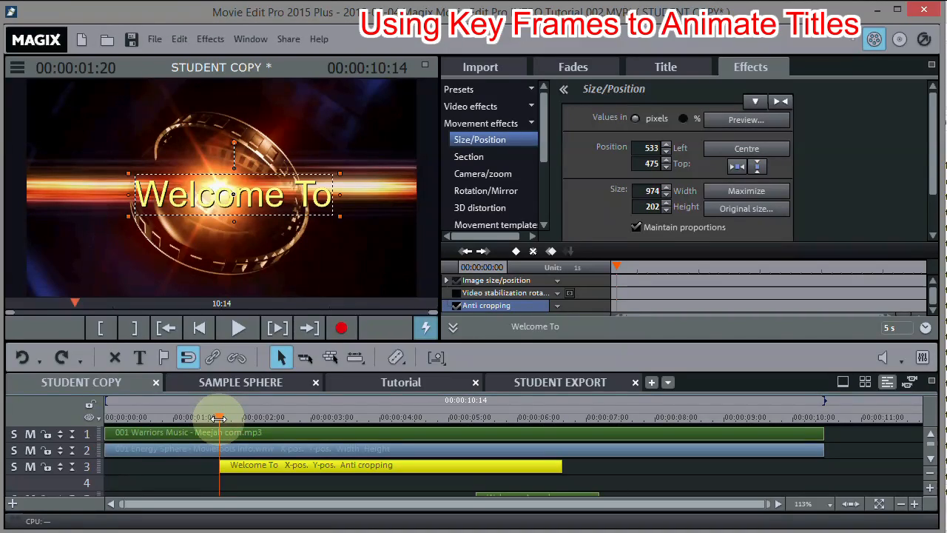
Add a Size/Position keyframe for the "Welcome To" title at 00:00:01:01 into the title.
{"action": "mouse_move", "coordinate": [219, 417]}
{"action": "left_mouse_down"}
{"action": "mouse_move", "coordinate": [301, 419]}
{"action": "mouse_move", "coordinate": [291, 419]}
{"action": "left_mouse_up"}
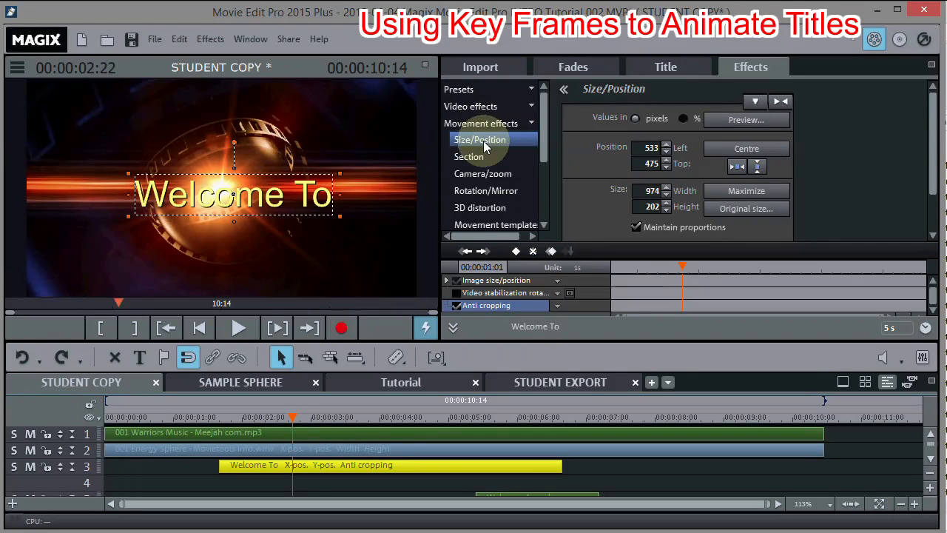
{"action": "left_click", "coordinate": [516, 252]}
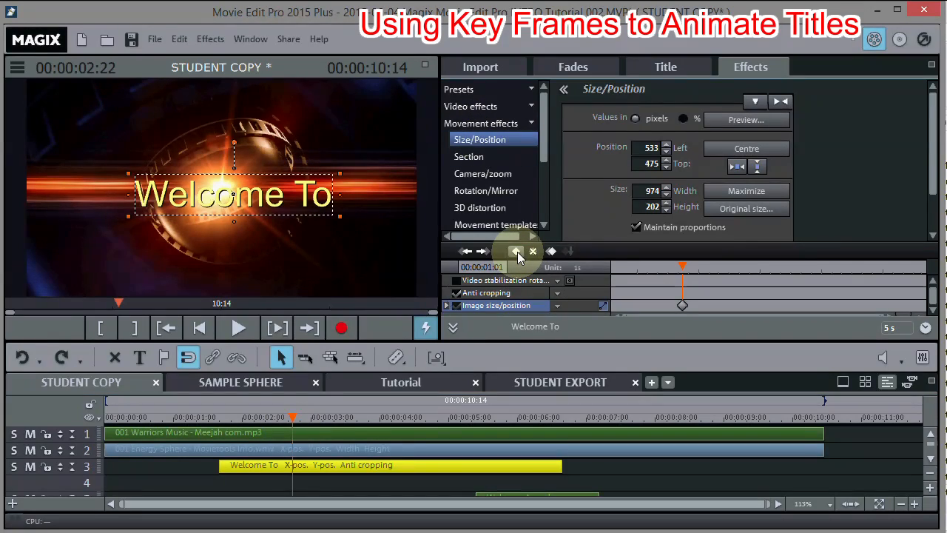
At the title's first frame, shrink "Welcome To" to 309 by 63 pixels, position it at left 829, top -27, and keyframe it.
{"action": "left_click_drag", "start_coordinate": [291, 416], "coordinate": [243, 415]}
{"action": "left_click", "coordinate": [190, 470]}
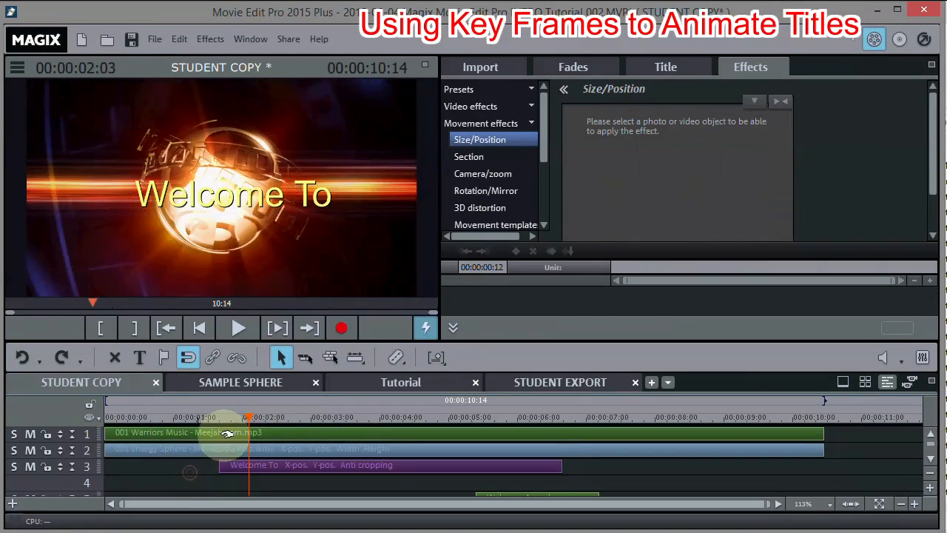
{"action": "left_click_drag", "start_coordinate": [248, 417], "coordinate": [220, 416]}
{"action": "left_click", "coordinate": [276, 464]}
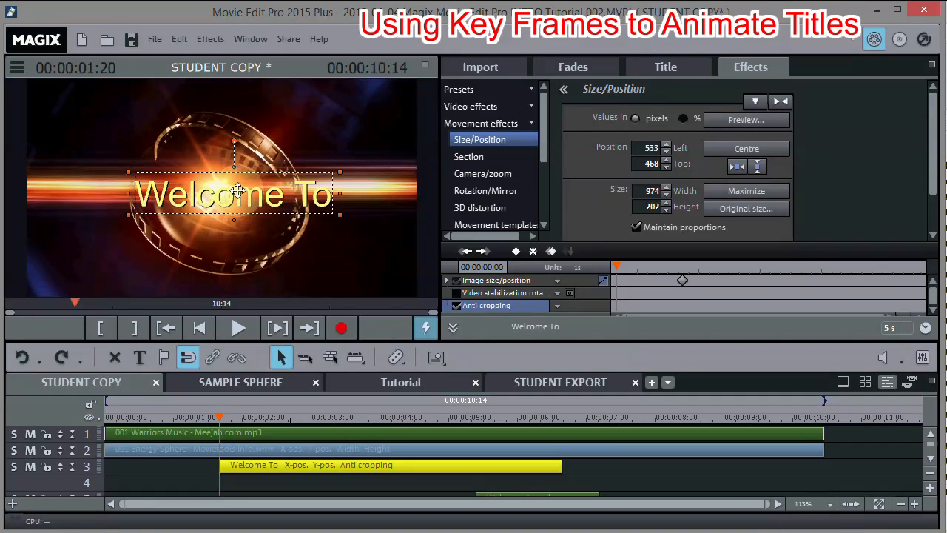
{"action": "left_click_drag", "start_coordinate": [237, 196], "coordinate": [237, 108]}
{"action": "left_click_drag", "start_coordinate": [334, 131], "coordinate": [238, 100]}
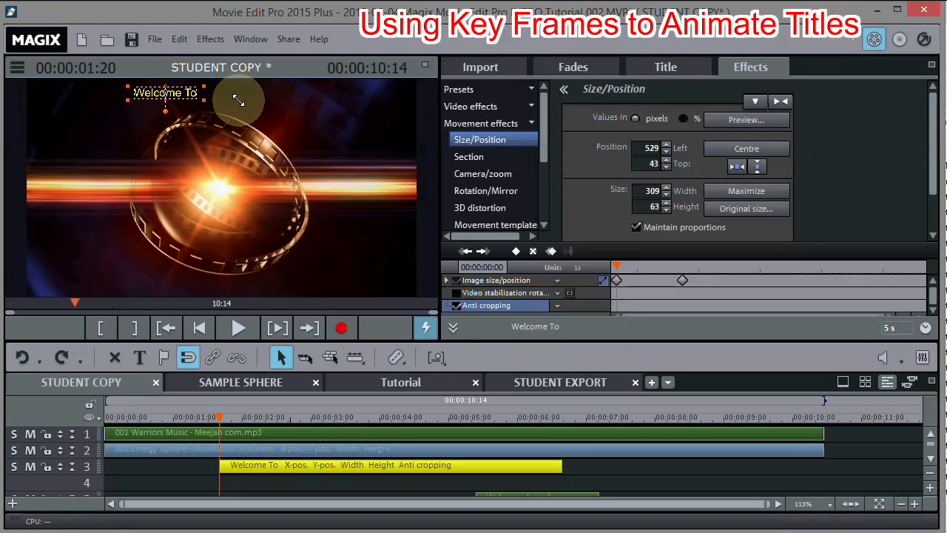
{"action": "left_click_drag", "start_coordinate": [161, 92], "coordinate": [227, 78]}
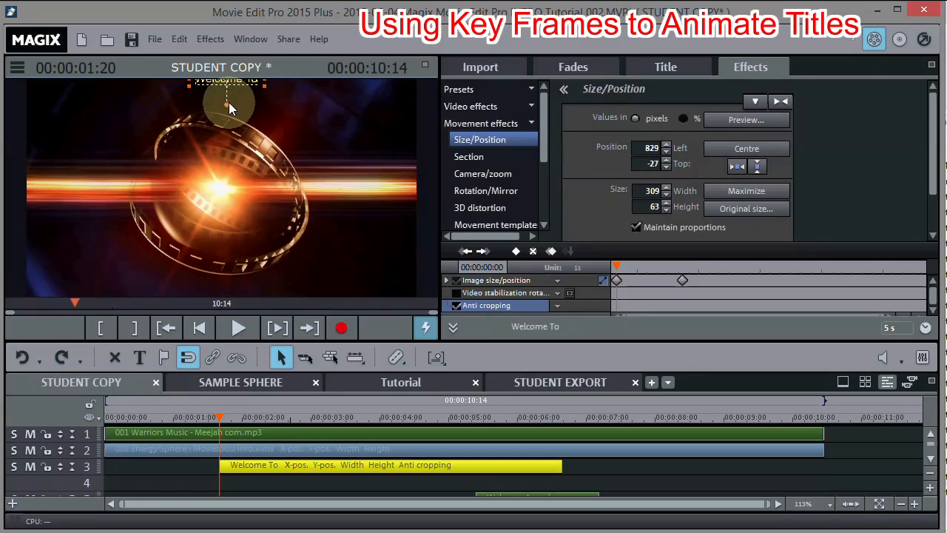
{"action": "left_click", "coordinate": [517, 251]}
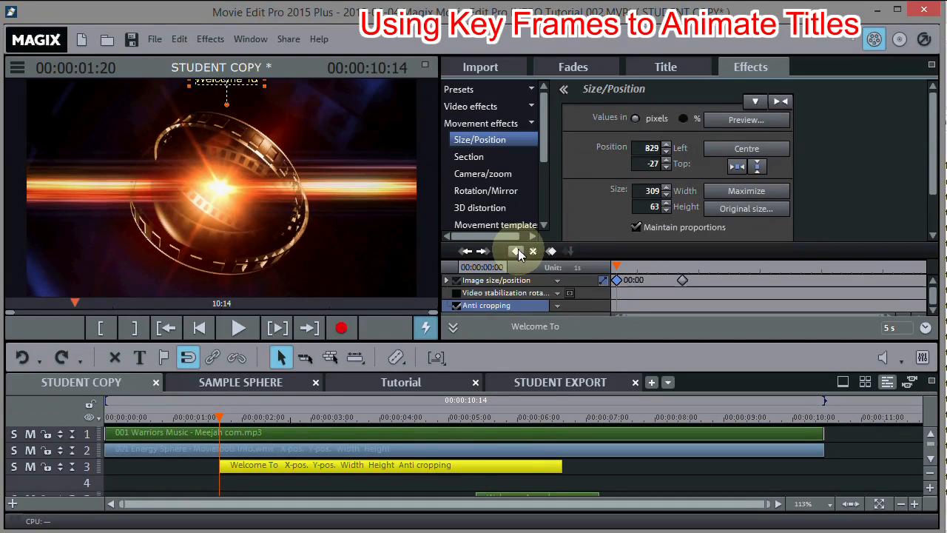
Play the "Welcome To" title's entrance animation twice from its first frame.
{"action": "left_click", "coordinate": [236, 329]}
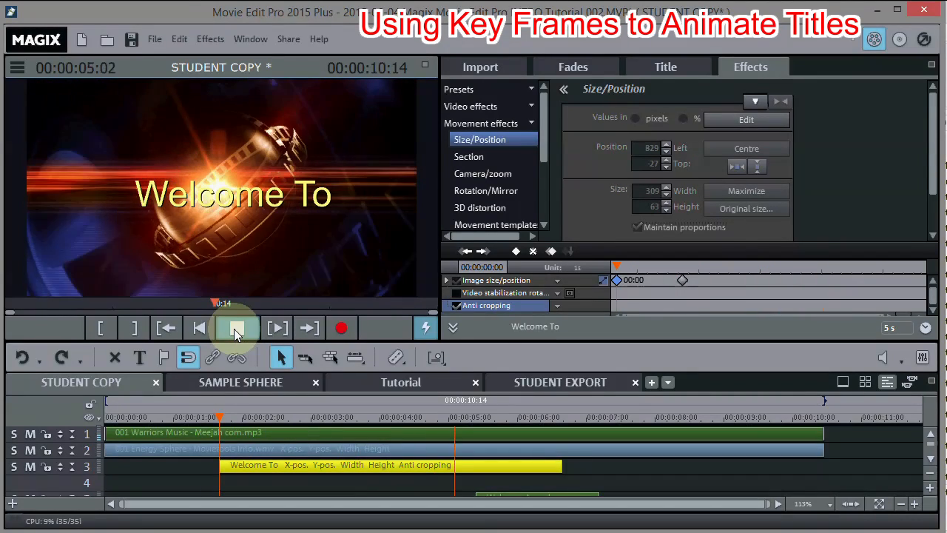
{"action": "left_click", "coordinate": [236, 330]}
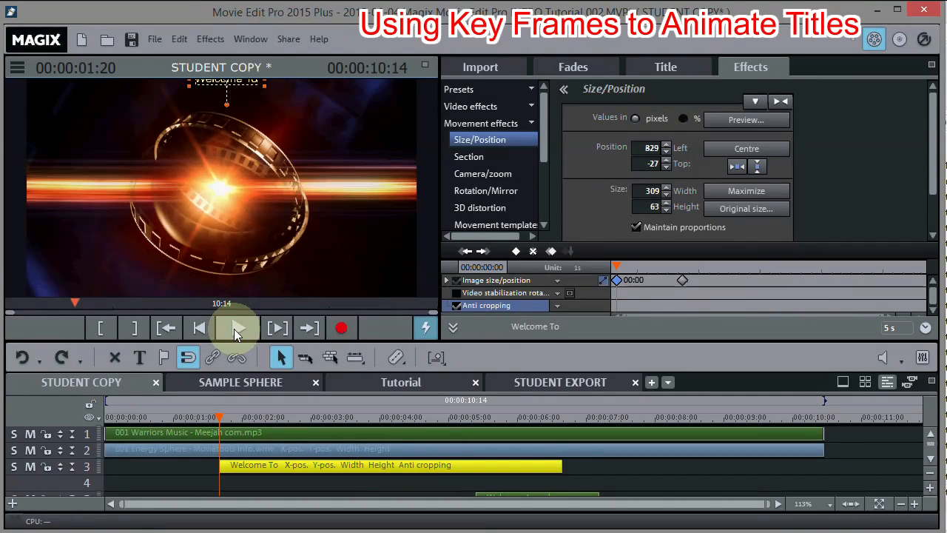
{"action": "left_click", "coordinate": [235, 330]}
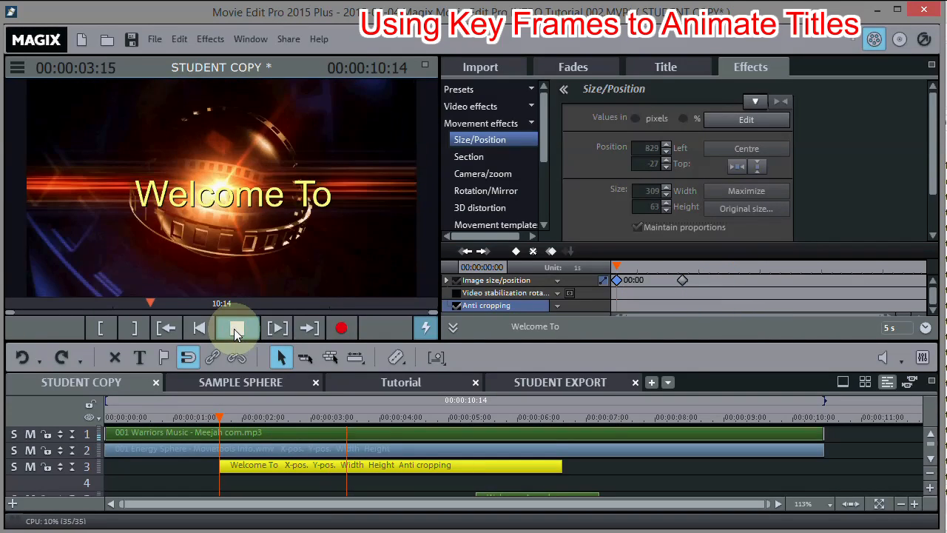
{"action": "left_click", "coordinate": [235, 329]}
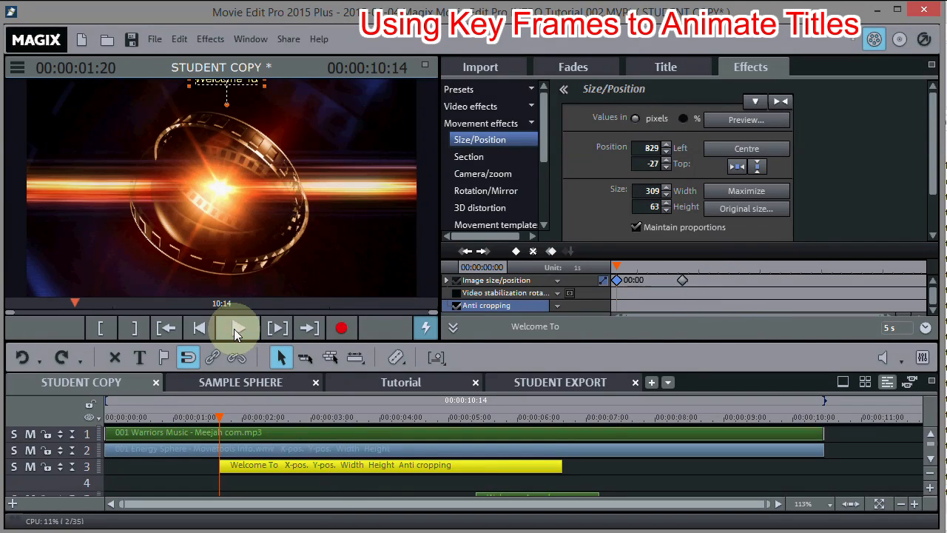
Move the "Welcome To" title up to top position 435 at its second Size/Position keyframe.
{"action": "left_click", "coordinate": [681, 267]}
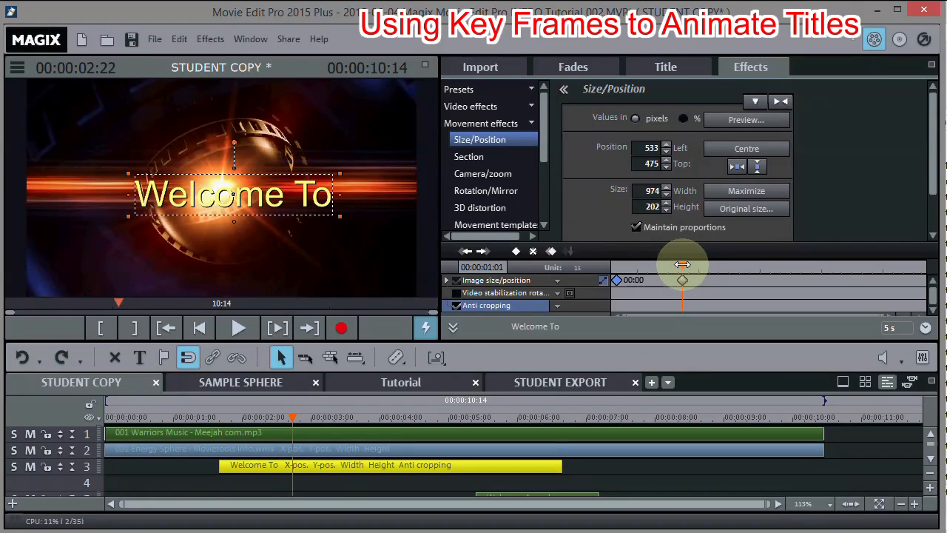
{"action": "left_click", "coordinate": [683, 280]}
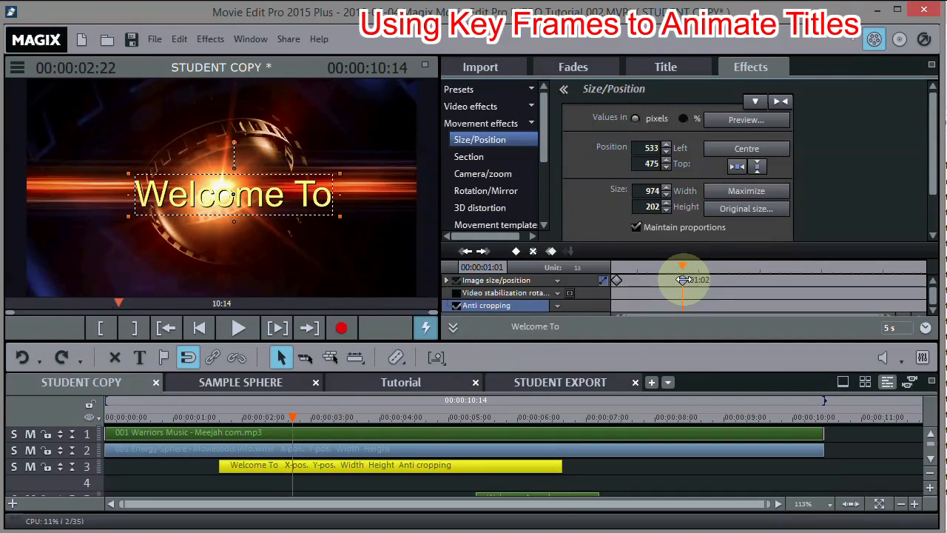
{"action": "left_click_drag", "start_coordinate": [238, 195], "coordinate": [240, 188]}
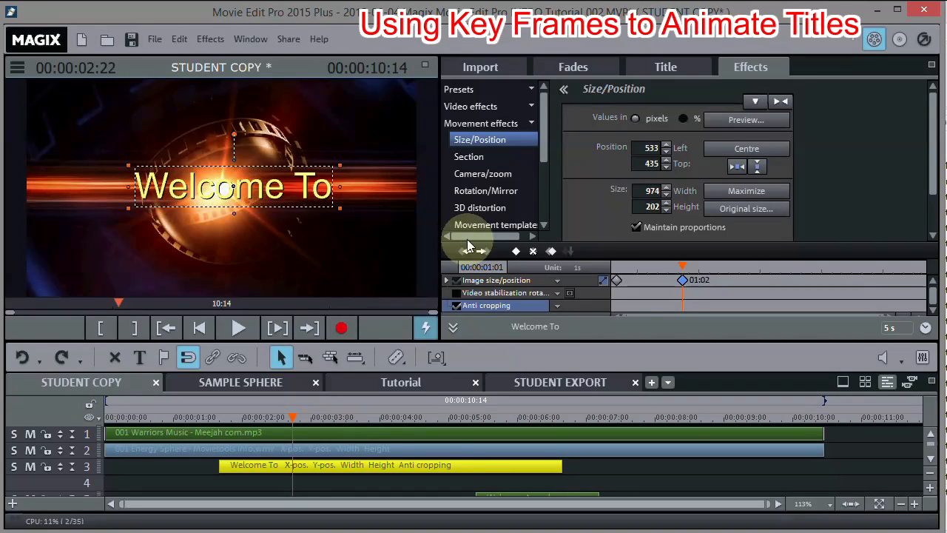
Play the intro from just before the title to check its adjusted end position.
{"action": "left_click", "coordinate": [216, 418]}
{"action": "left_click", "coordinate": [238, 328]}
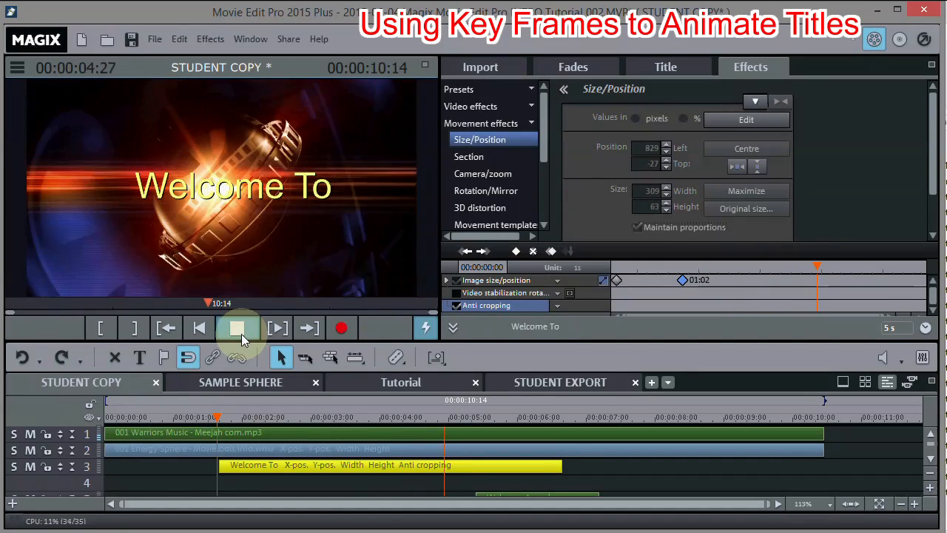
{"action": "left_click", "coordinate": [241, 334]}
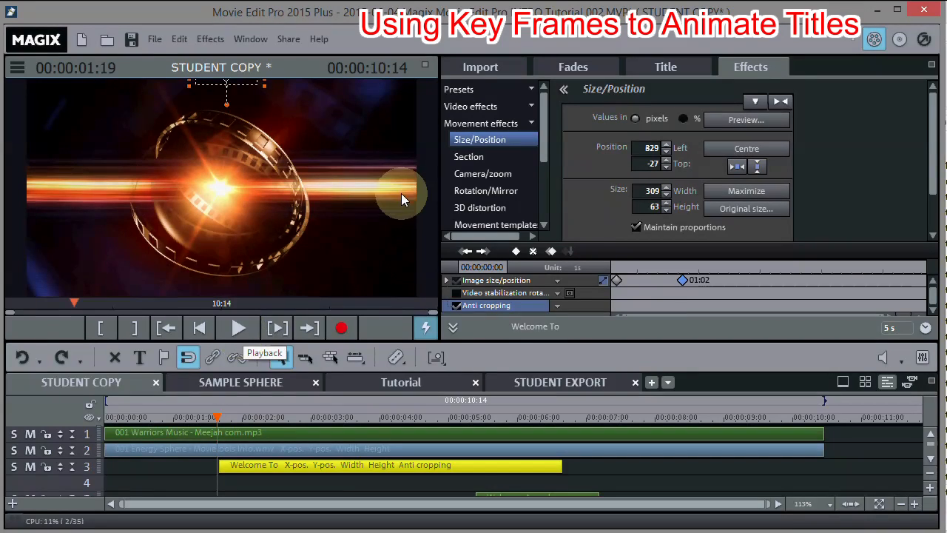
Open the Distortion effect for the "Welcome To" title, set Lens to 100 at its first frame, and keyframe it.
{"action": "left_click_drag", "start_coordinate": [545, 118], "coordinate": [544, 141]}
{"action": "left_click", "coordinate": [532, 104]}
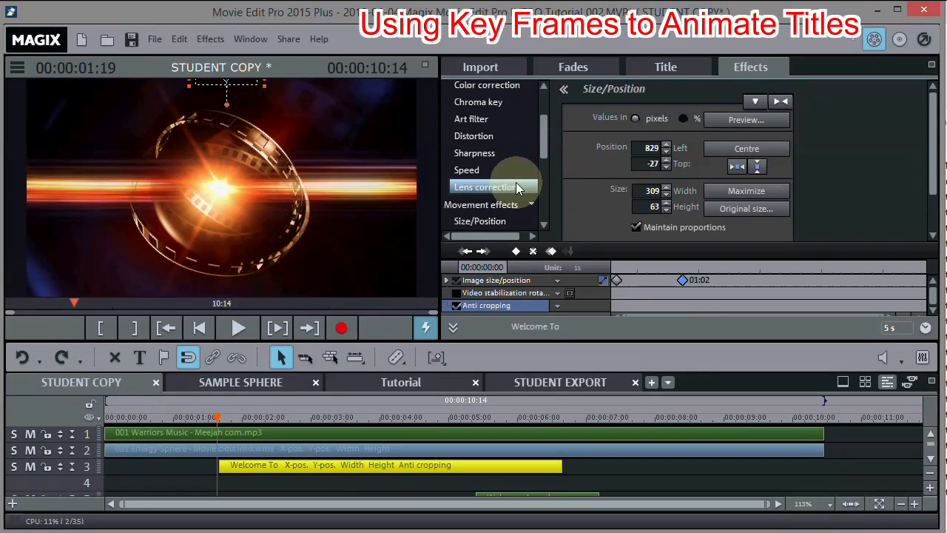
{"action": "left_click", "coordinate": [493, 139]}
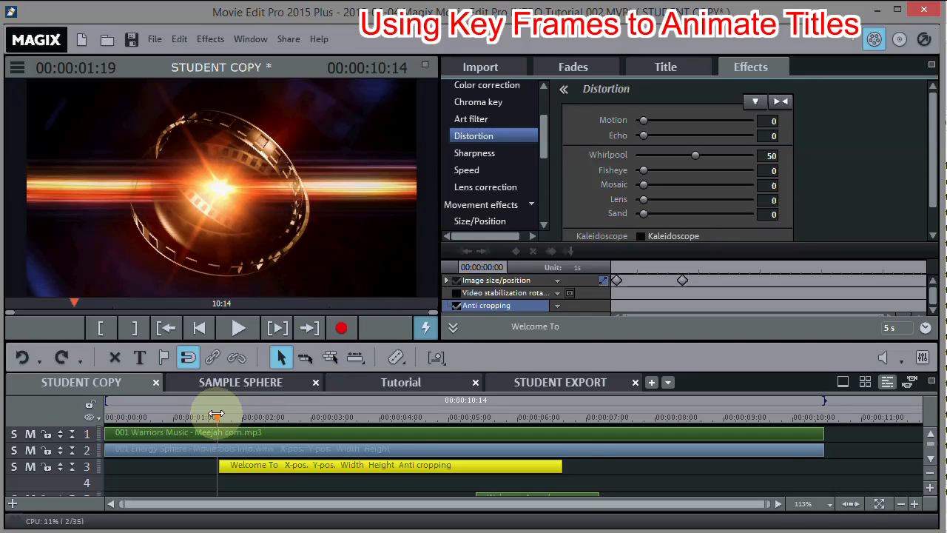
{"action": "left_click_drag", "start_coordinate": [213, 417], "coordinate": [218, 415]}
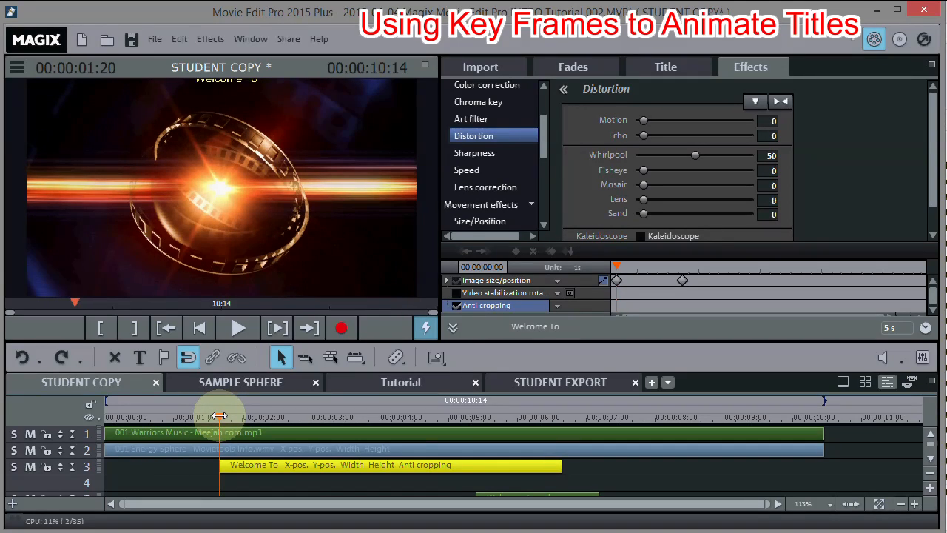
{"action": "left_click", "coordinate": [643, 199]}
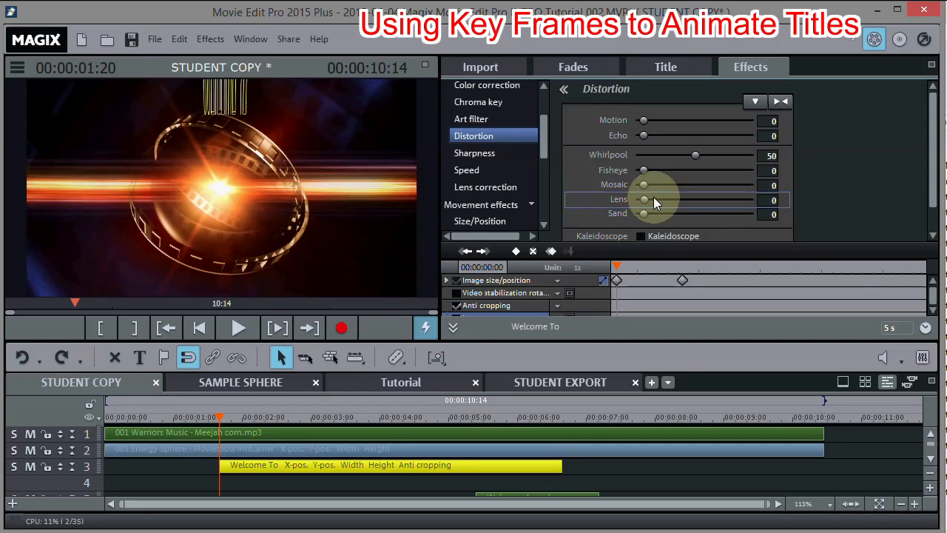
{"action": "left_click_drag", "start_coordinate": [733, 199], "coordinate": [756, 198]}
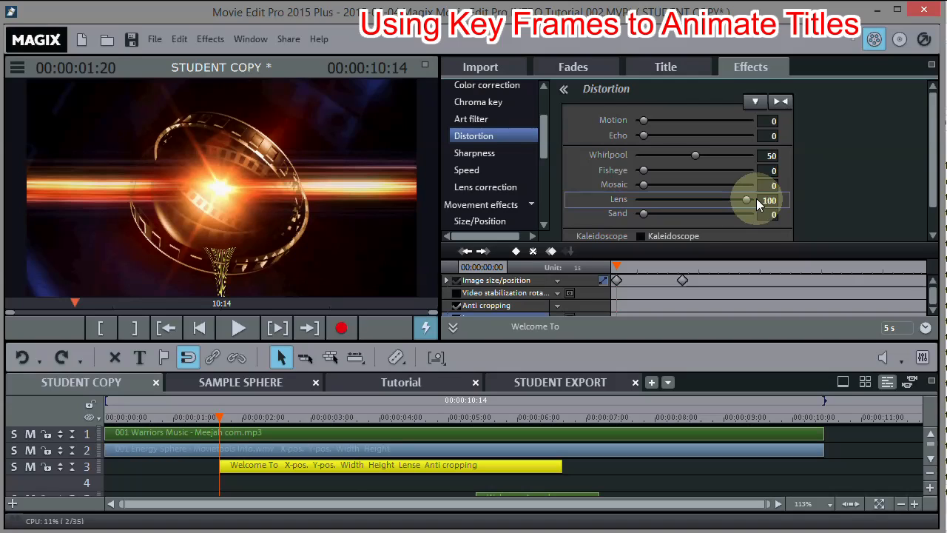
{"action": "left_click", "coordinate": [516, 253]}
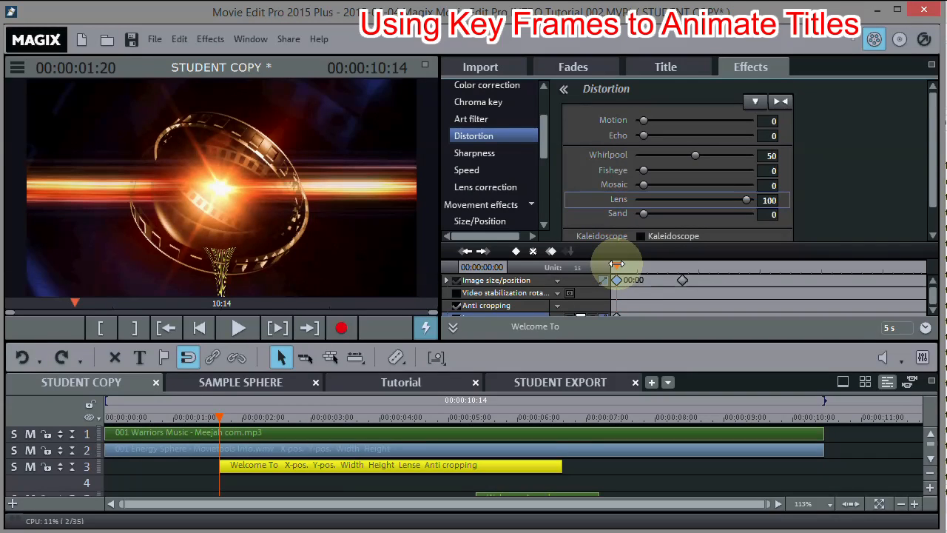
Set the title's Lens distortion to 0 at 00:00:01:01 and keyframe it.
{"action": "left_click_drag", "start_coordinate": [616, 265], "coordinate": [664, 265]}
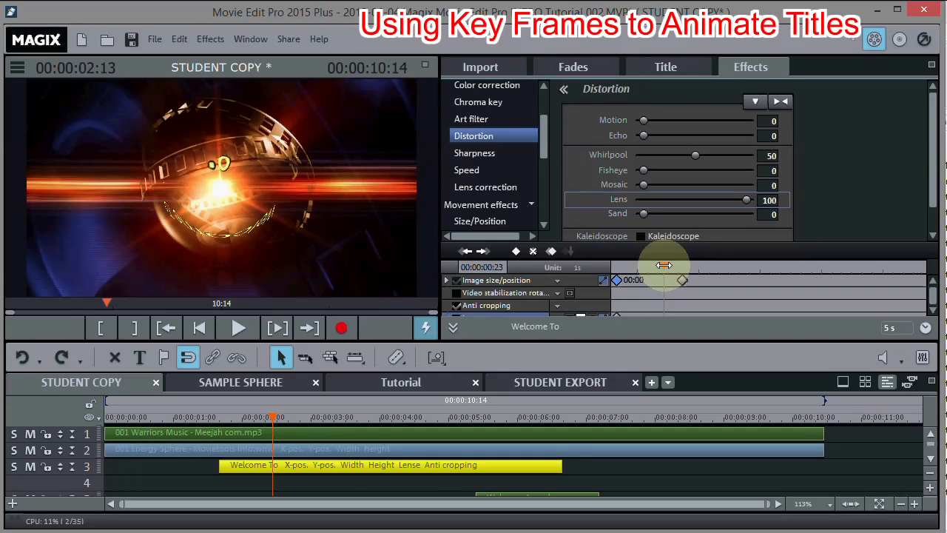
{"action": "left_click_drag", "start_coordinate": [664, 265], "coordinate": [682, 265]}
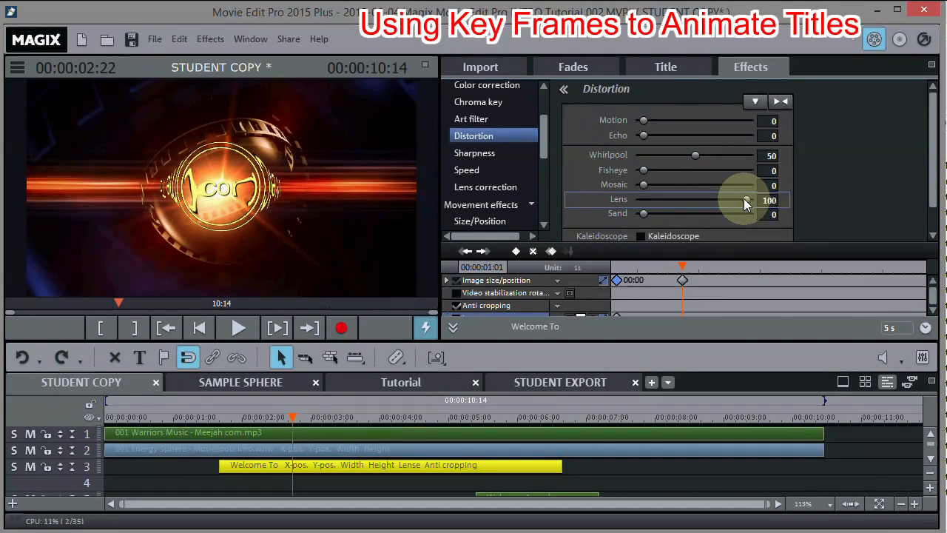
{"action": "left_click_drag", "start_coordinate": [746, 202], "coordinate": [610, 203]}
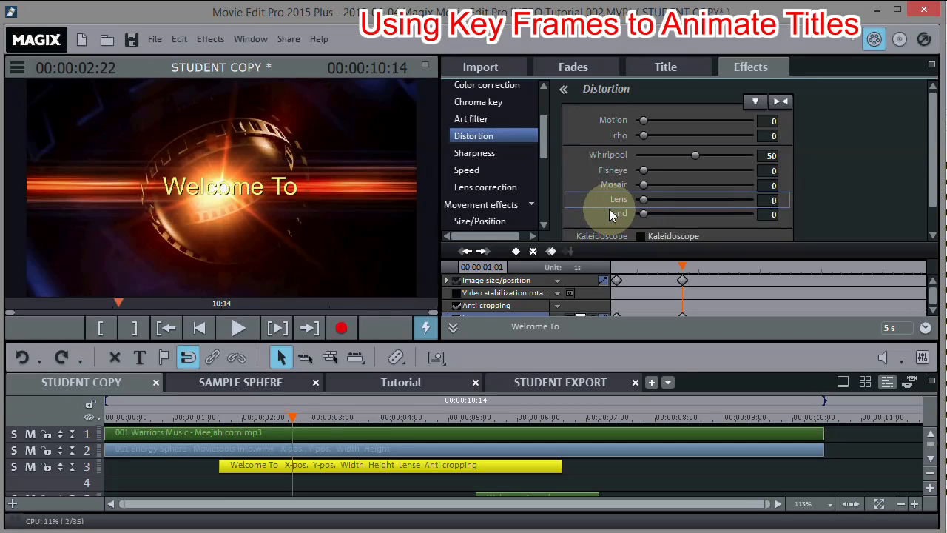
{"action": "left_click", "coordinate": [516, 254]}
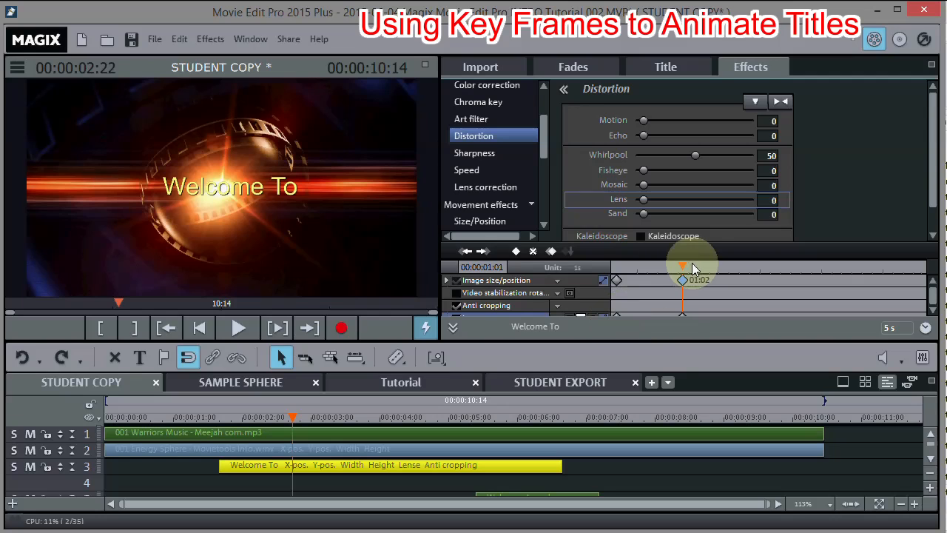
Play the title from its first frame to review the lens distortion animation.
{"action": "left_click_drag", "start_coordinate": [683, 267], "coordinate": [618, 265]}
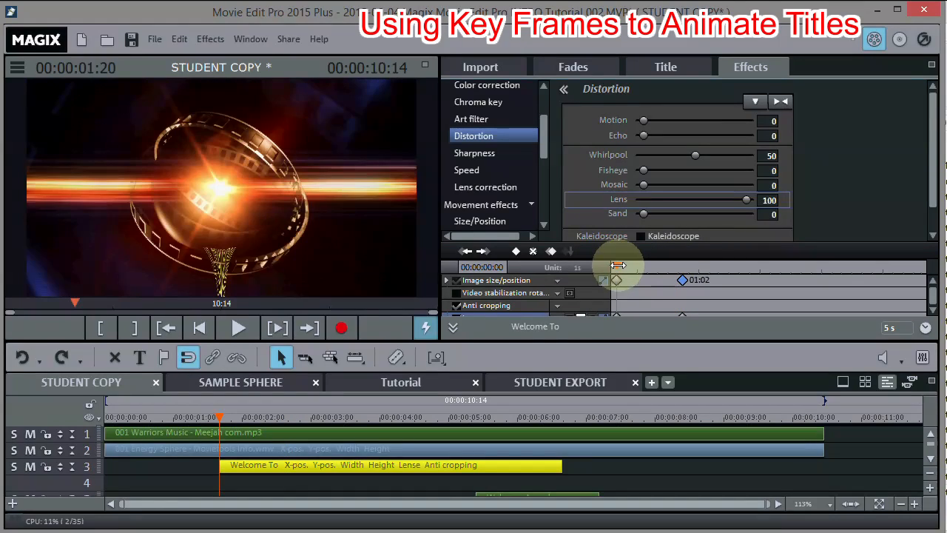
{"action": "left_click", "coordinate": [238, 328]}
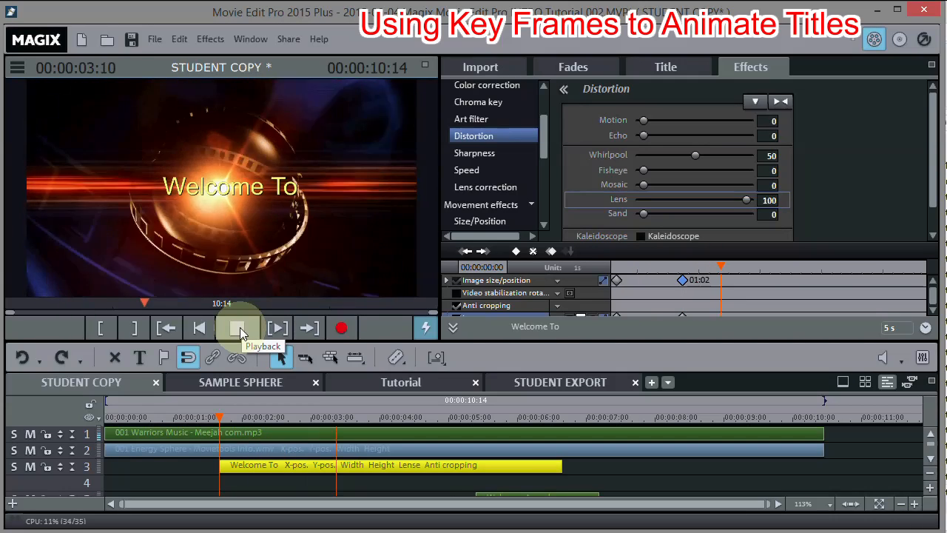
{"action": "left_click", "coordinate": [240, 330]}
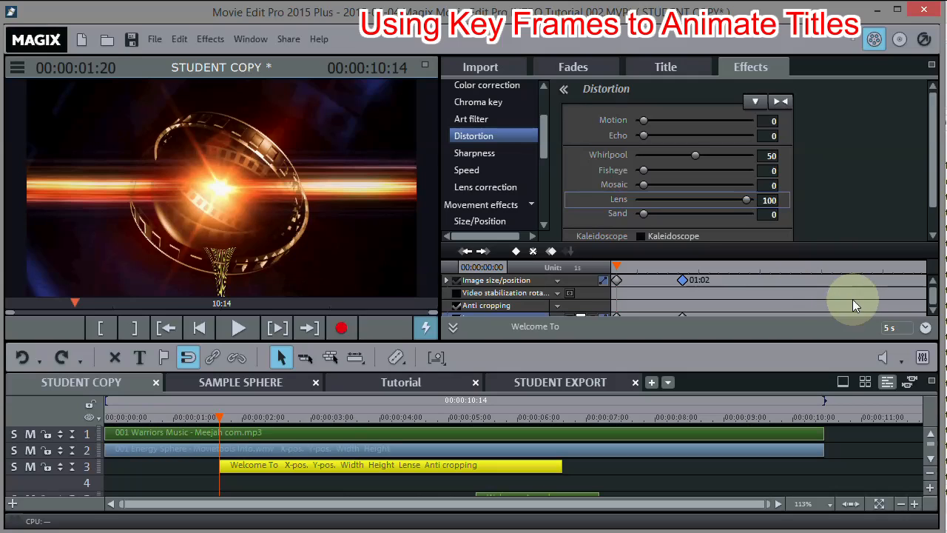
Copy the title's first Lens keyframe and paste it at 00:00:00:23 to hold the distortion longer.
{"action": "left_click", "coordinate": [934, 311]}
{"action": "left_click", "coordinate": [933, 312]}
{"action": "left_click", "coordinate": [932, 313]}
{"action": "left_click", "coordinate": [932, 312]}
{"action": "left_click", "coordinate": [933, 313]}
{"action": "left_click", "coordinate": [933, 312]}
{"action": "left_click", "coordinate": [932, 312]}
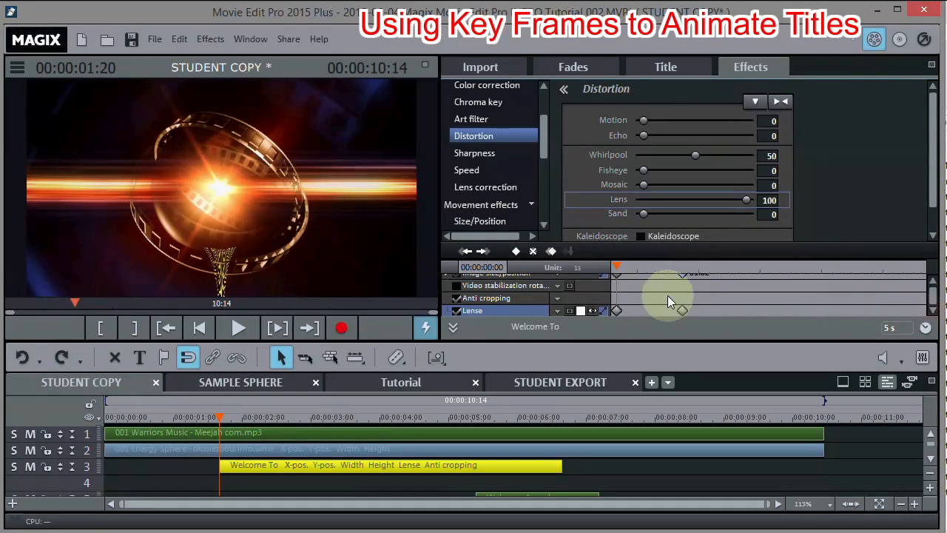
{"action": "left_click", "coordinate": [616, 310]}
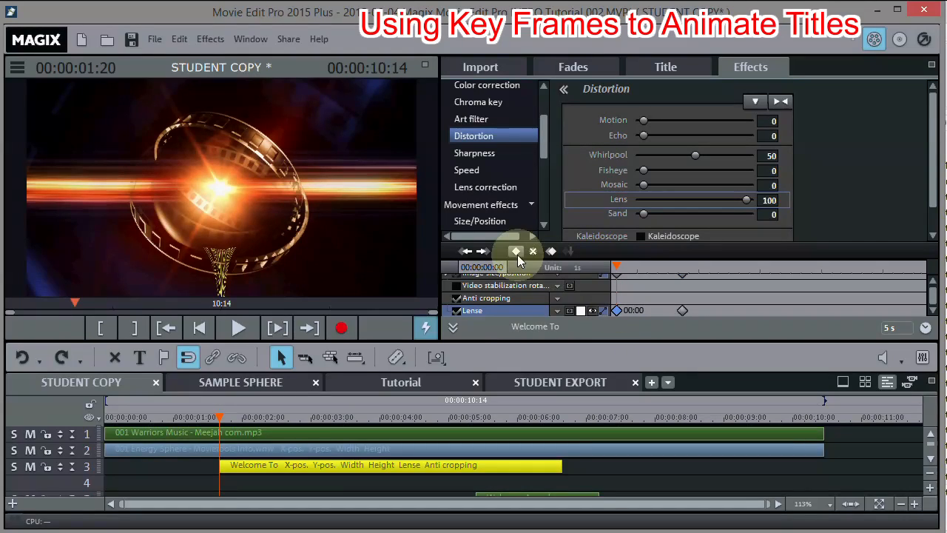
{"action": "left_click", "coordinate": [620, 266]}
{"action": "left_click_drag", "start_coordinate": [669, 263], "coordinate": [665, 264]}
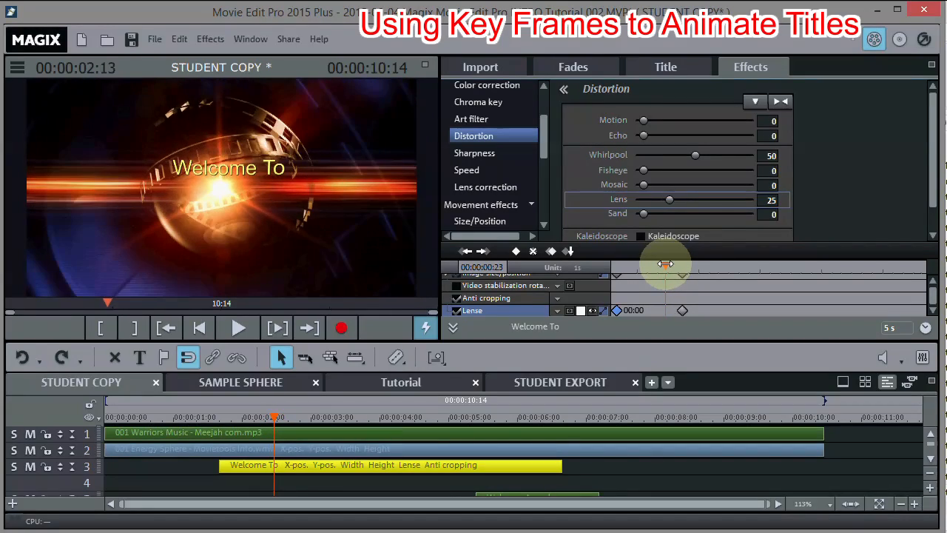
{"action": "left_click", "coordinate": [567, 252]}
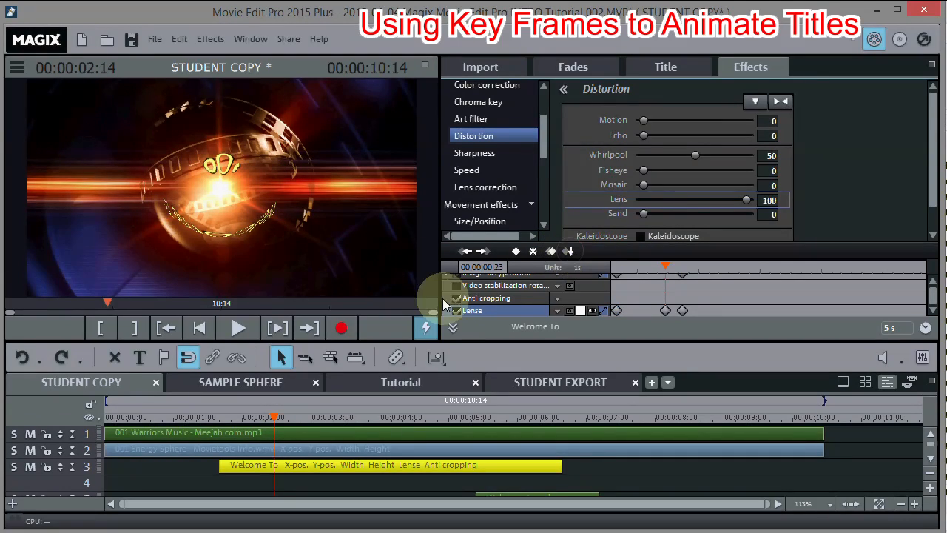
Play the "Welcome To" title from its first frame to check how the held lens distortion looks.
{"action": "left_click", "coordinate": [219, 417]}
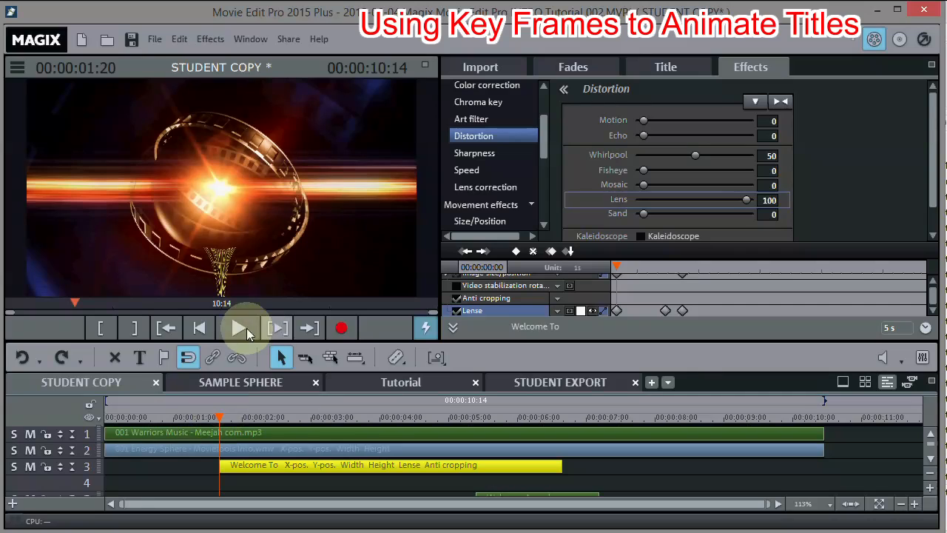
{"action": "left_click", "coordinate": [239, 328]}
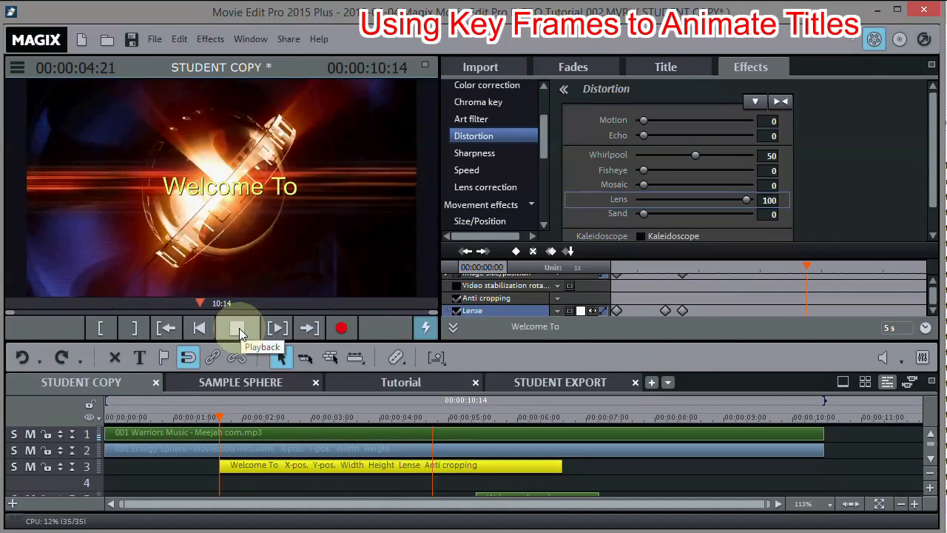
{"action": "left_click", "coordinate": [239, 328]}
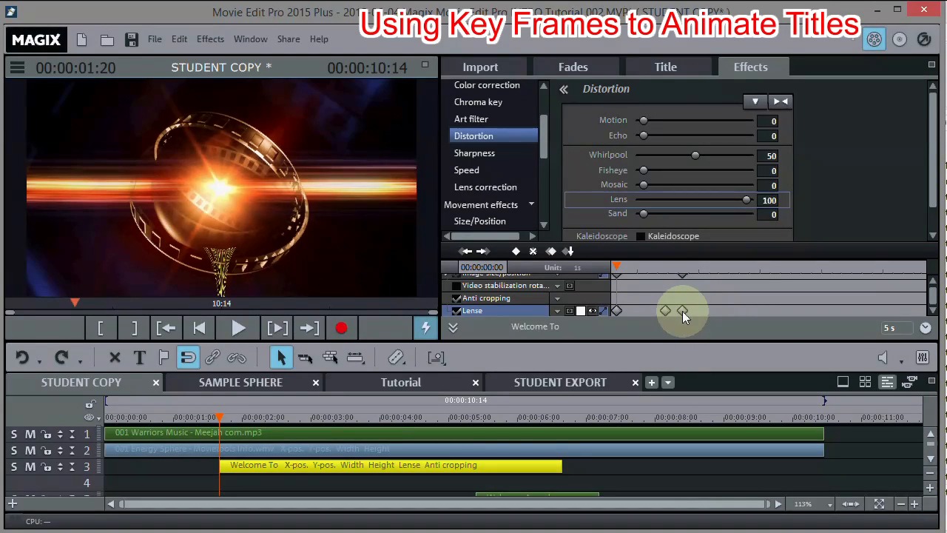
Move the title's last Lens keyframe to about 00:00:01:18, the middle one to 00:00:01:12, and align the end size/position keyframe with the last.
{"action": "left_click_drag", "start_coordinate": [682, 310], "coordinate": [719, 310]}
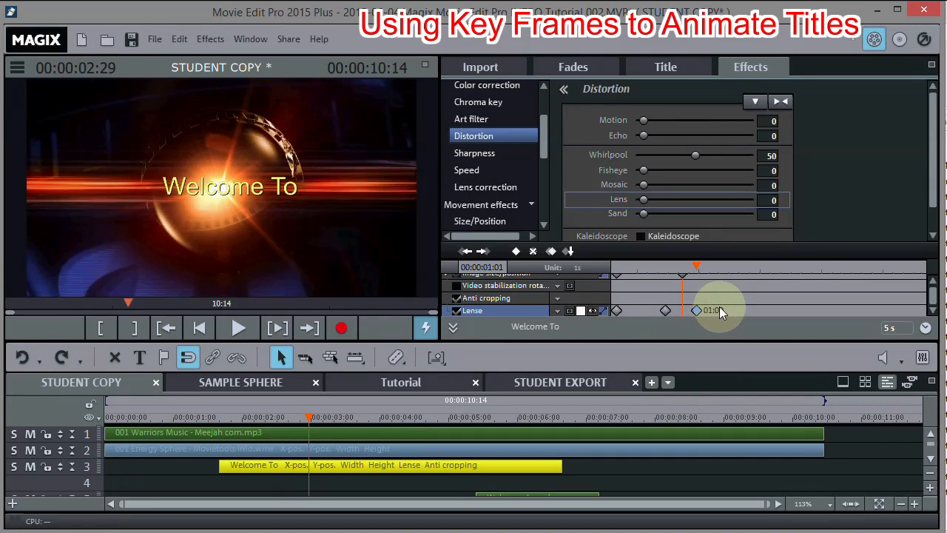
{"action": "left_click_drag", "start_coordinate": [662, 310], "coordinate": [699, 312]}
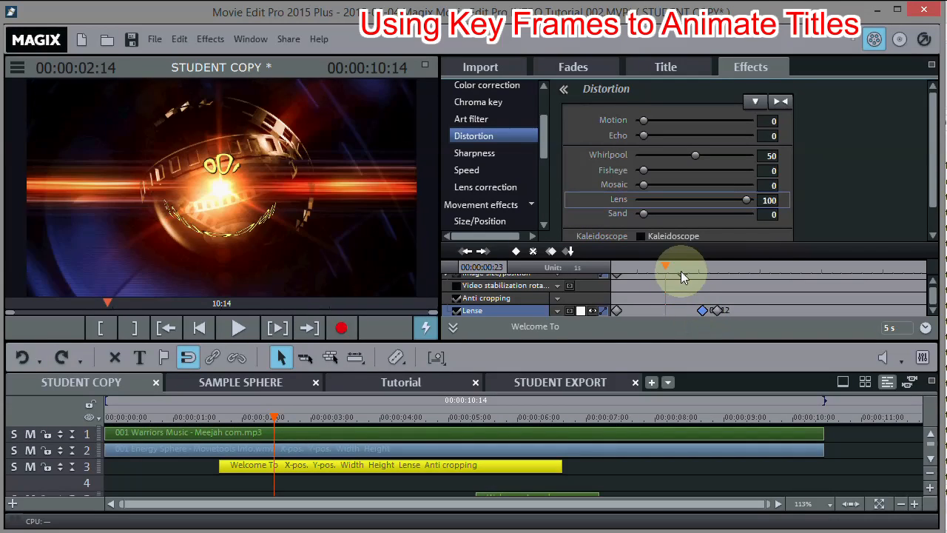
{"action": "left_click", "coordinate": [681, 274]}
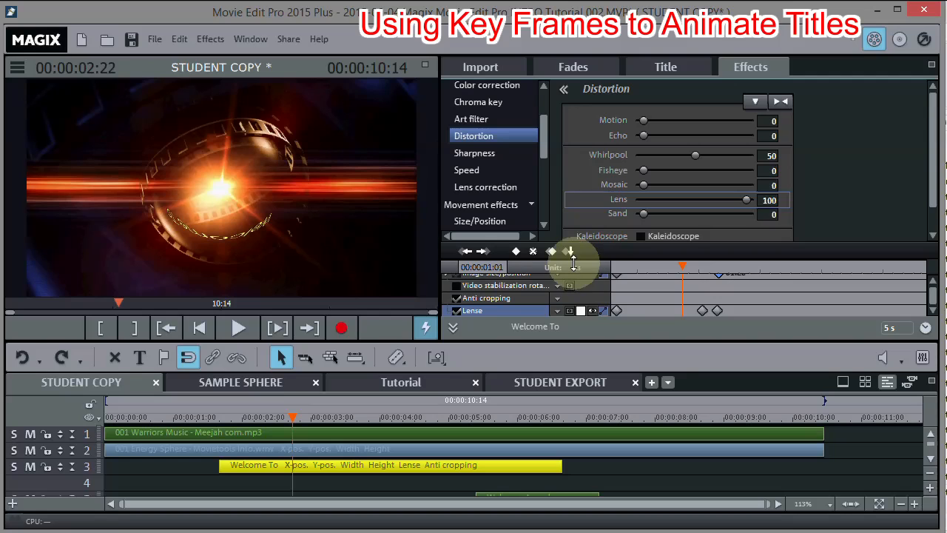
Replay the title from its first frame and move the middle Lens keyframe back to 00:27.
{"action": "left_click", "coordinate": [224, 412]}
{"action": "left_click", "coordinate": [240, 329]}
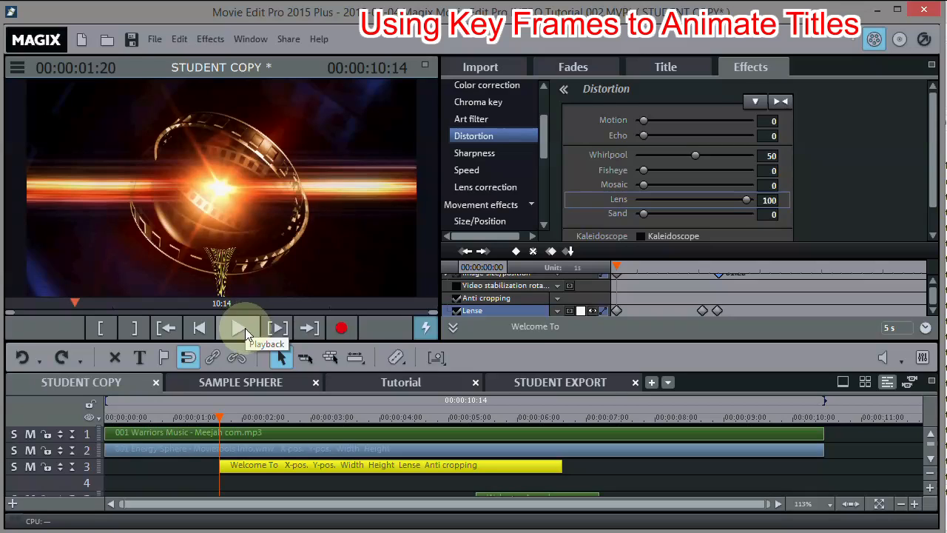
{"action": "left_click", "coordinate": [233, 331]}
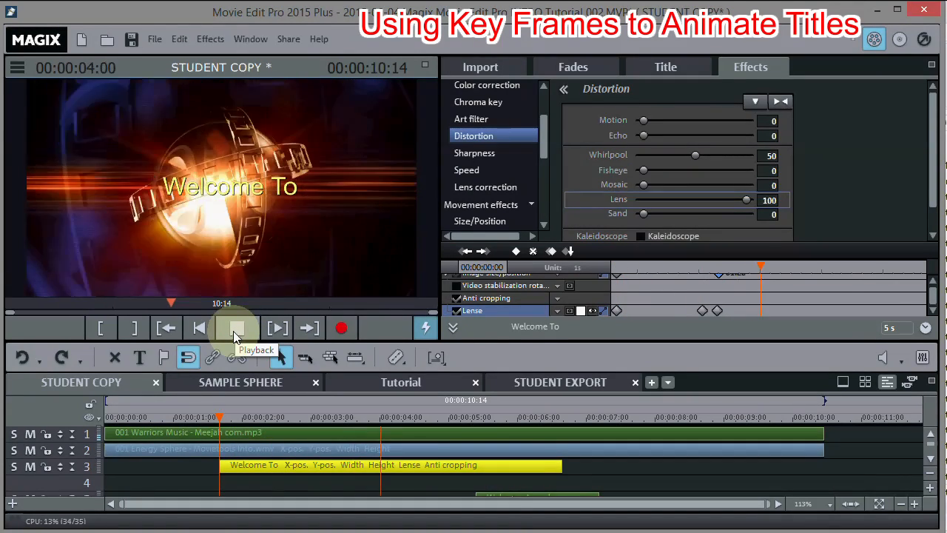
{"action": "left_click", "coordinate": [236, 329]}
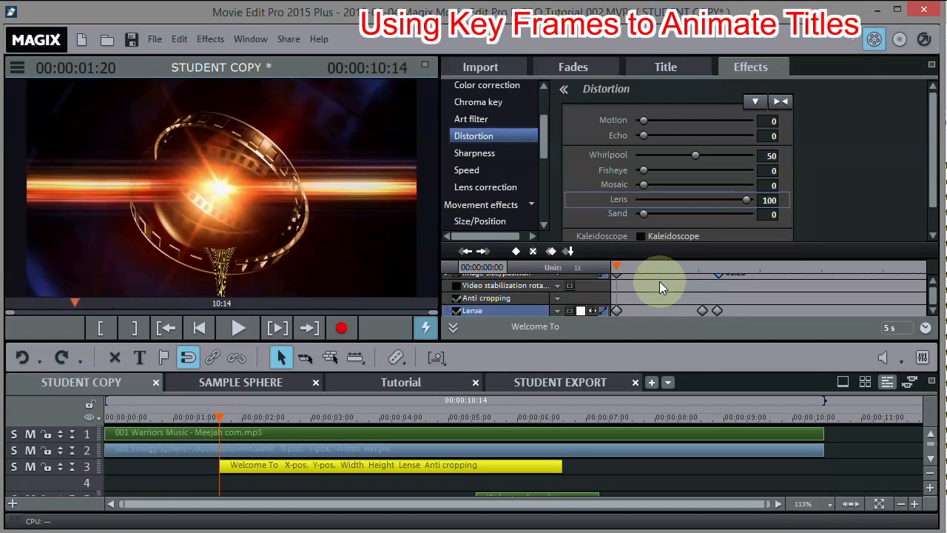
{"action": "left_click_drag", "start_coordinate": [700, 310], "coordinate": [672, 312]}
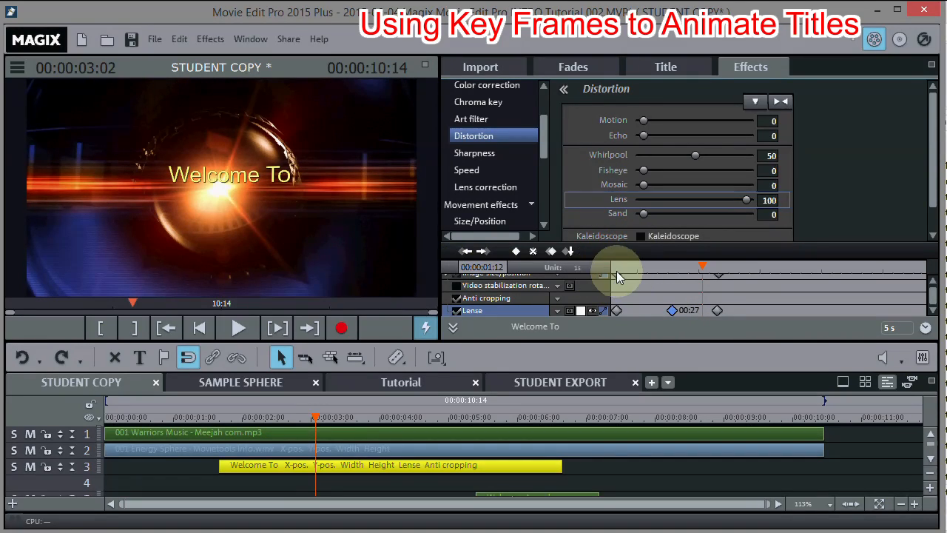
Open the Sharpness effect, set Blur to 100 at the title's first frame, and preview the playback.
{"action": "left_click", "coordinate": [617, 270]}
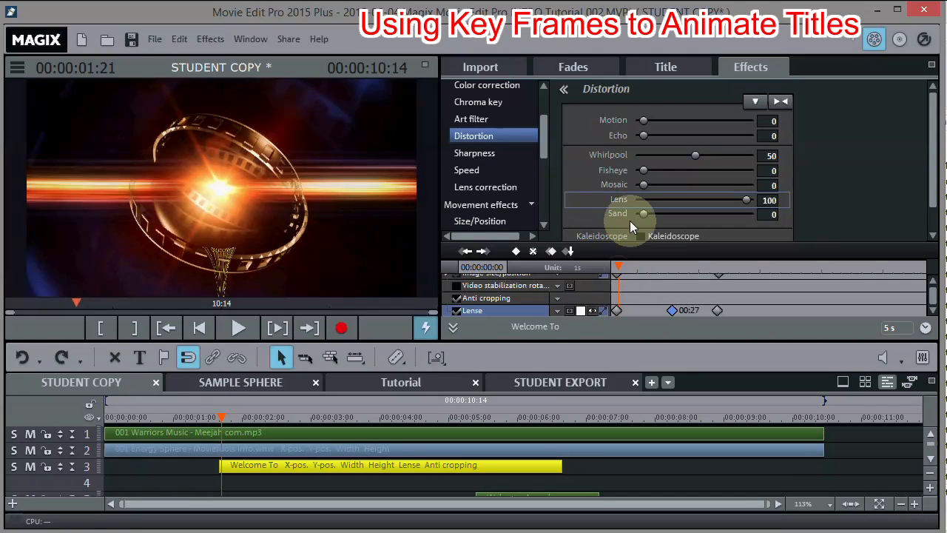
{"action": "left_click", "coordinate": [487, 153]}
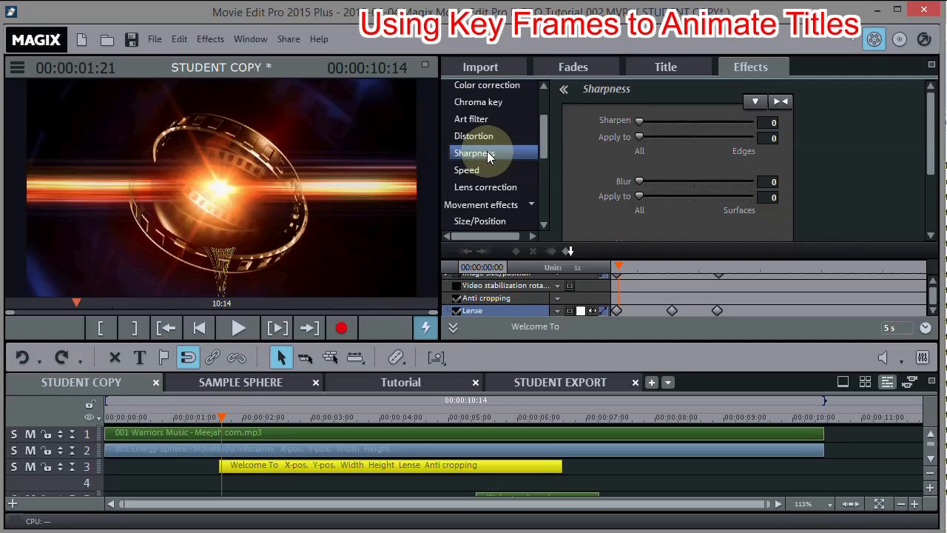
{"action": "left_click", "coordinate": [614, 265]}
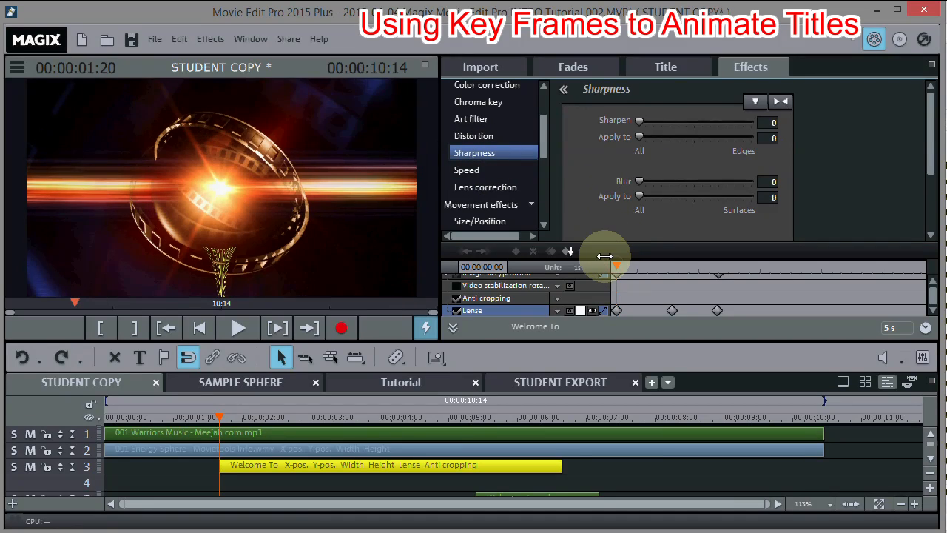
{"action": "left_click", "coordinate": [640, 181]}
{"action": "left_click_drag", "start_coordinate": [726, 181], "coordinate": [776, 186]}
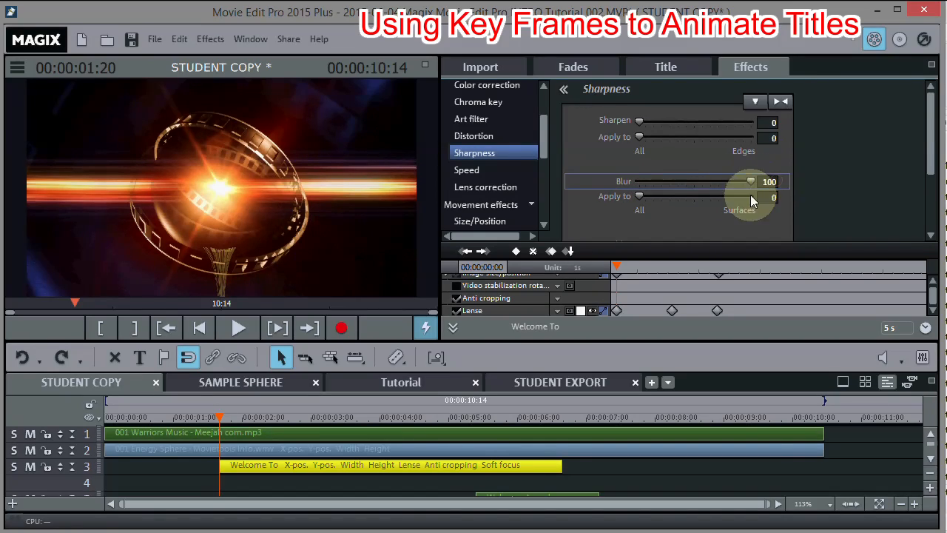
{"action": "left_click", "coordinate": [237, 329]}
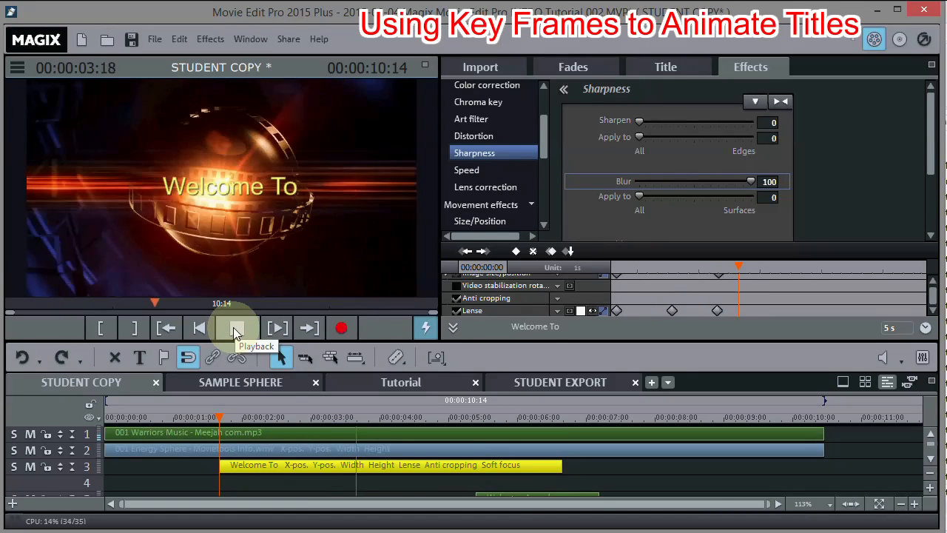
{"action": "left_click", "coordinate": [237, 329]}
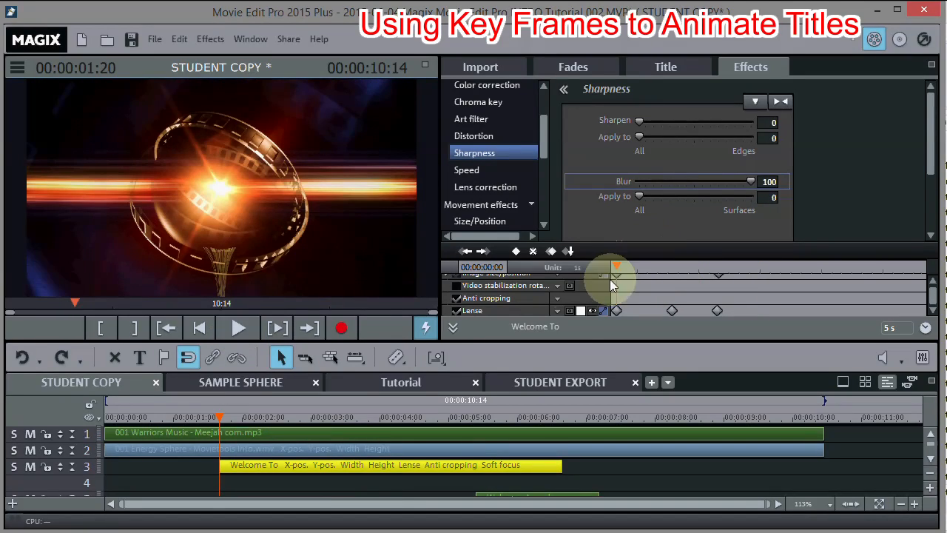
Set the title's Blur to 70 at 00:00:00:26, on the middle Lens keyframe.
{"action": "left_click", "coordinate": [717, 266]}
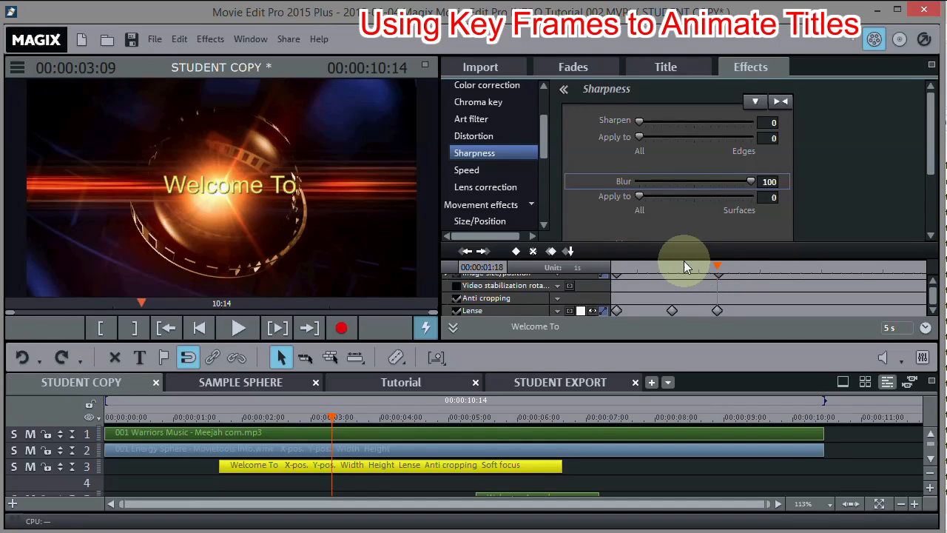
{"action": "left_click", "coordinate": [672, 267]}
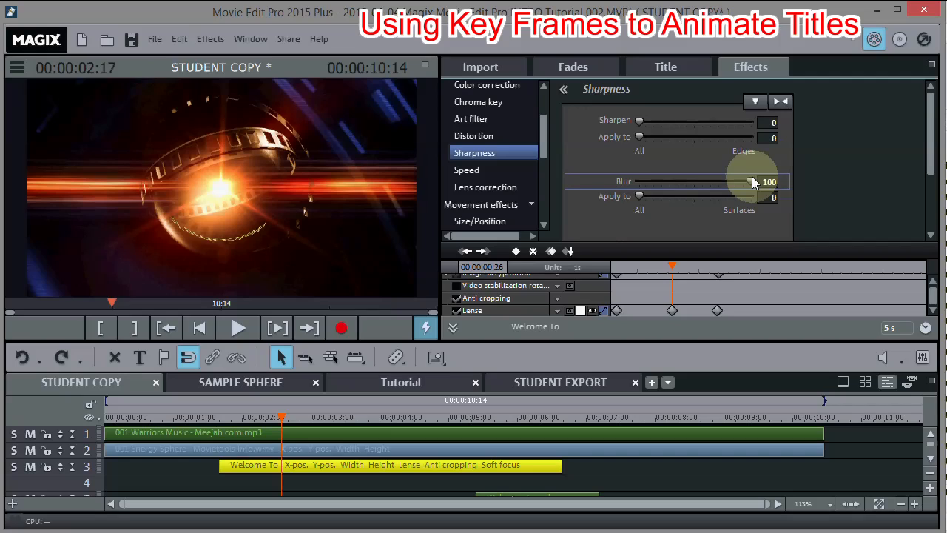
{"action": "left_click", "coordinate": [699, 181]}
{"action": "left_click", "coordinate": [698, 182]}
{"action": "left_click", "coordinate": [699, 182]}
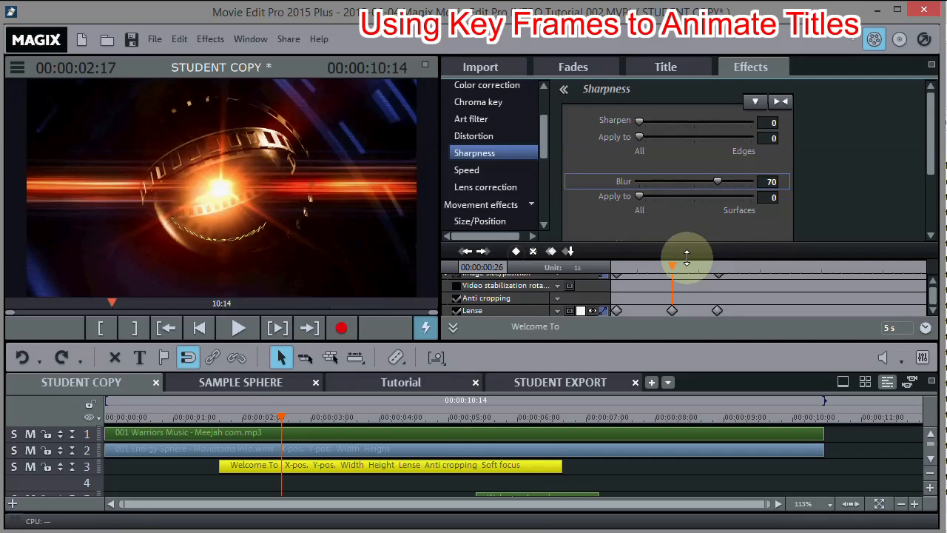
Set the title's Blur to 0 at 00:00:01:16 and keyframe it.
{"action": "mouse_move", "coordinate": [672, 265]}
{"action": "left_mouse_down"}
{"action": "mouse_move", "coordinate": [726, 263]}
{"action": "mouse_move", "coordinate": [712, 262]}
{"action": "left_mouse_up"}
{"action": "left_click", "coordinate": [641, 183]}
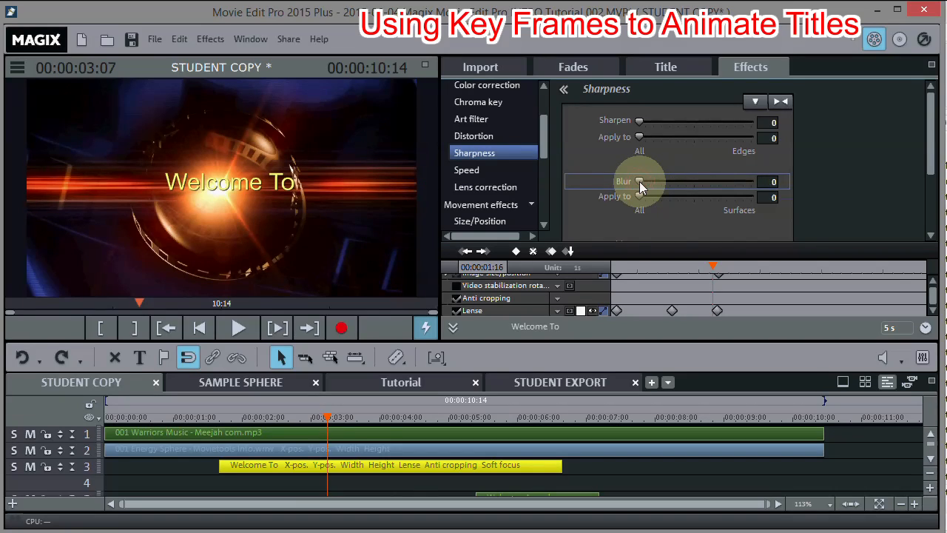
{"action": "left_click", "coordinate": [516, 251]}
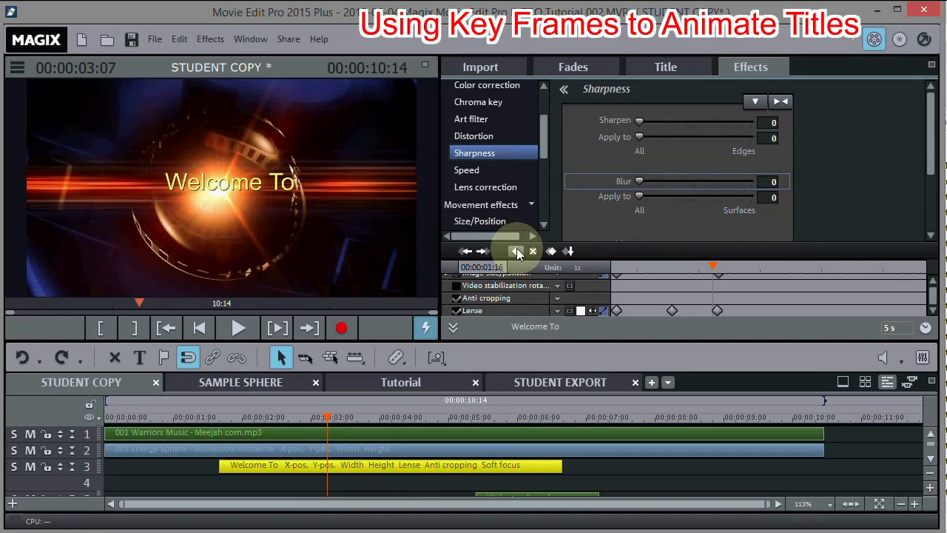
Play the title from its first frame to review the blur animation, and save the project.
{"action": "left_click", "coordinate": [219, 419]}
{"action": "left_click", "coordinate": [239, 328]}
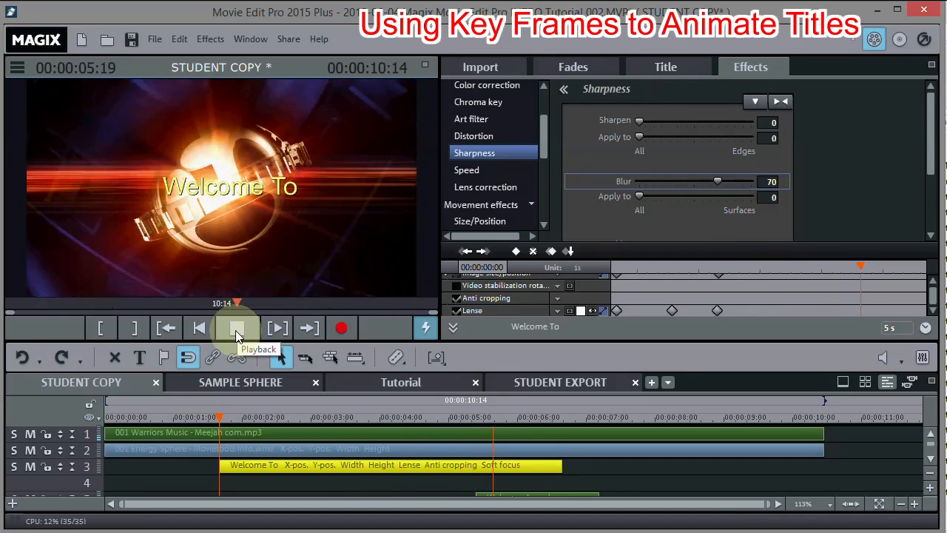
{"action": "left_click", "coordinate": [237, 332]}
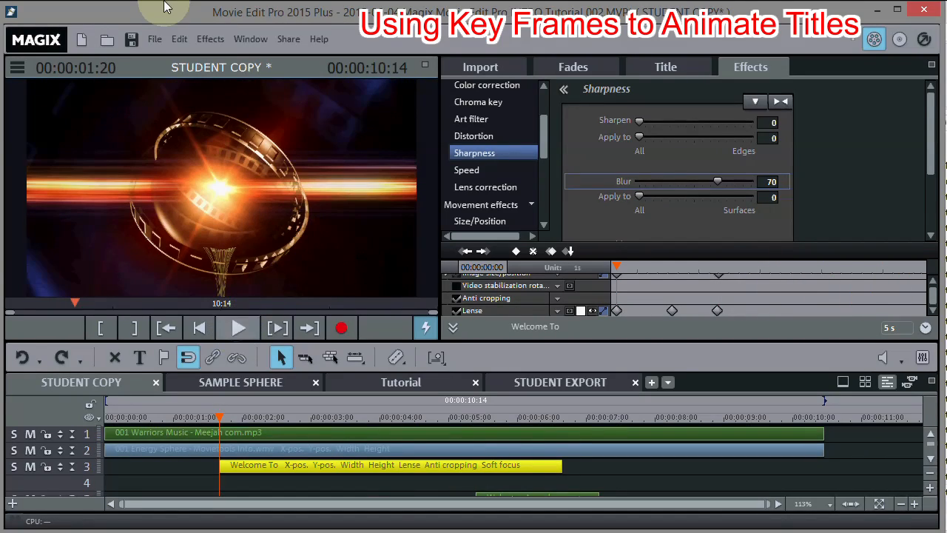
{"action": "left_click", "coordinate": [155, 40]}
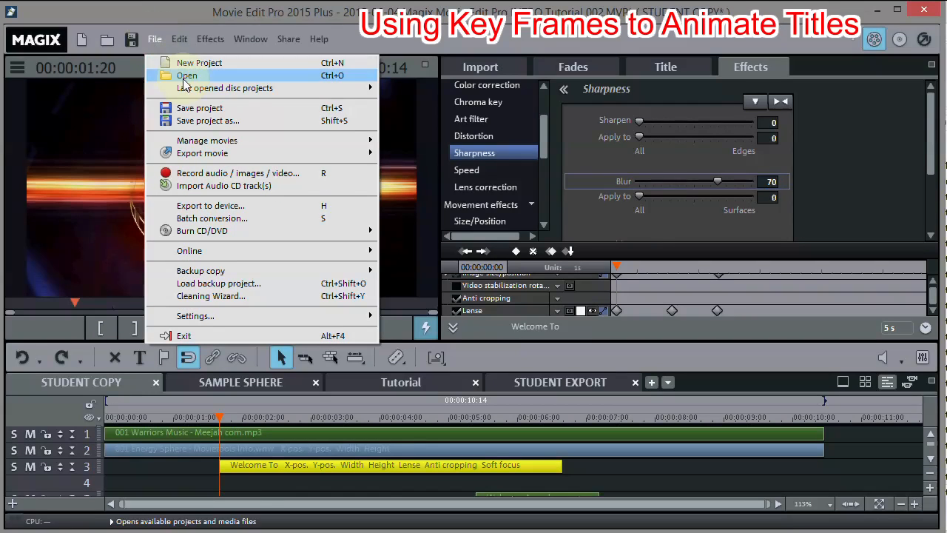
{"action": "left_click", "coordinate": [198, 109]}
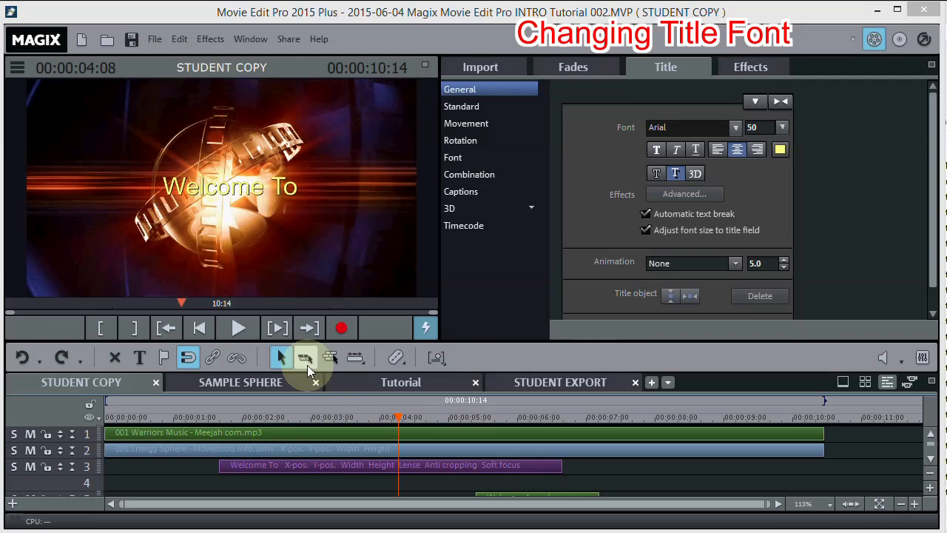
Set the "Welcome To" title's horizontal shadow offset to 6 in its advanced text effects and apply it.
{"action": "left_click", "coordinate": [229, 191]}
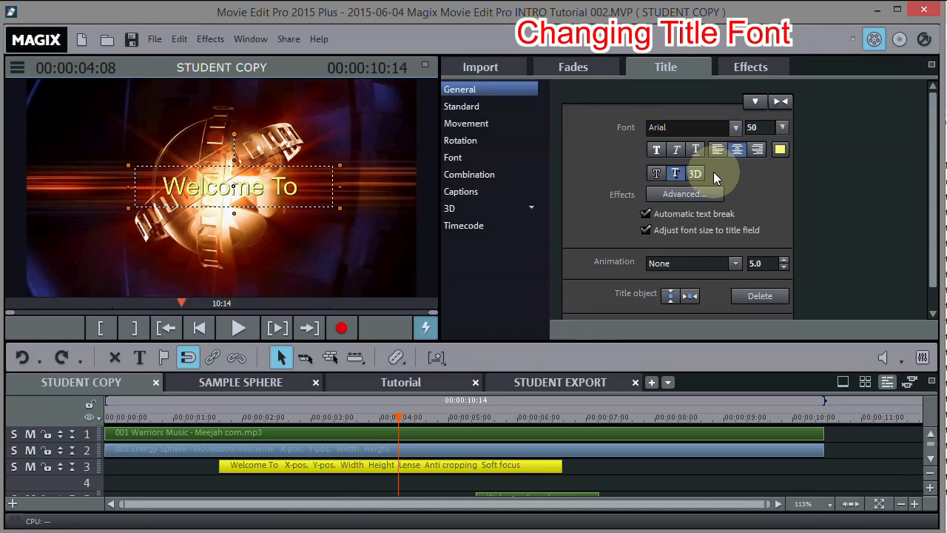
{"action": "left_click", "coordinate": [682, 194]}
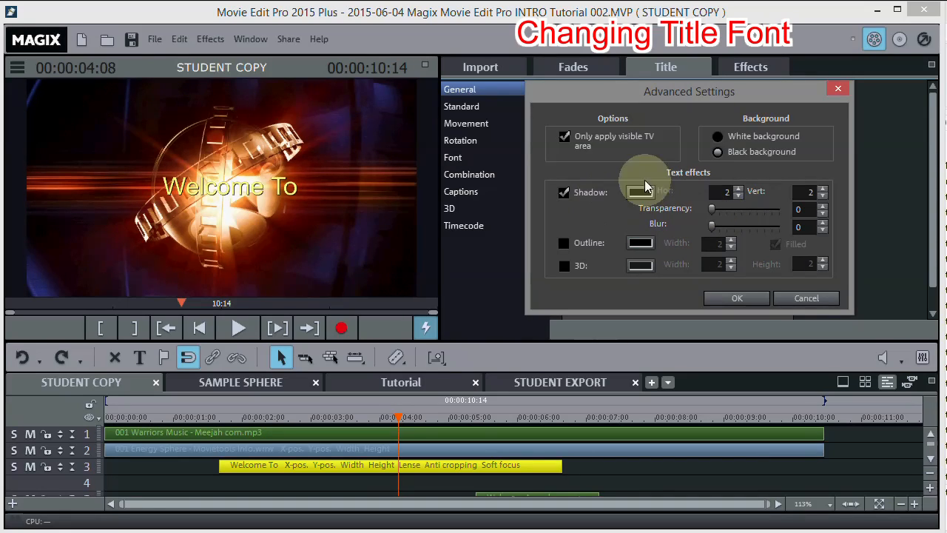
{"action": "left_click", "coordinate": [740, 189]}
{"action": "left_click", "coordinate": [739, 189]}
{"action": "left_click", "coordinate": [739, 189]}
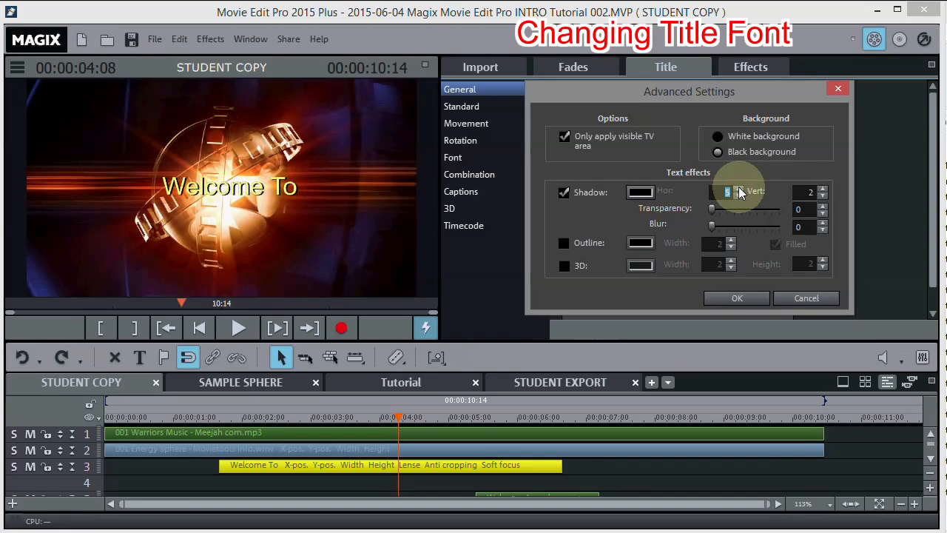
{"action": "left_click", "coordinate": [739, 196]}
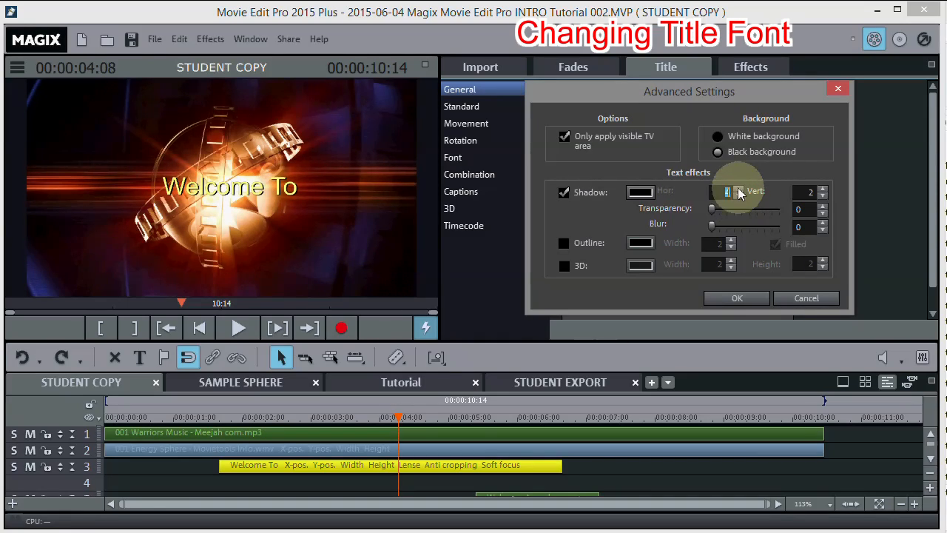
{"action": "left_click", "coordinate": [739, 188]}
{"action": "left_click", "coordinate": [739, 189]}
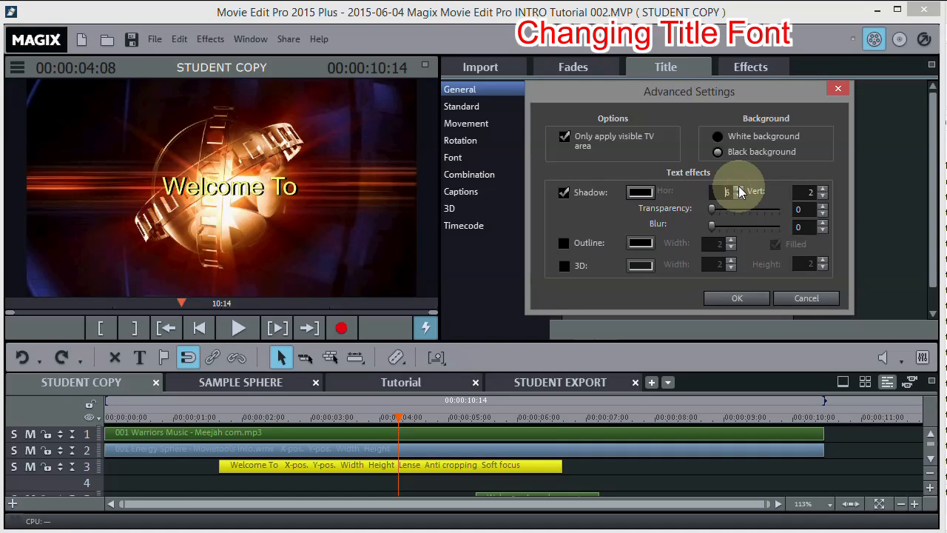
{"action": "left_click", "coordinate": [738, 297]}
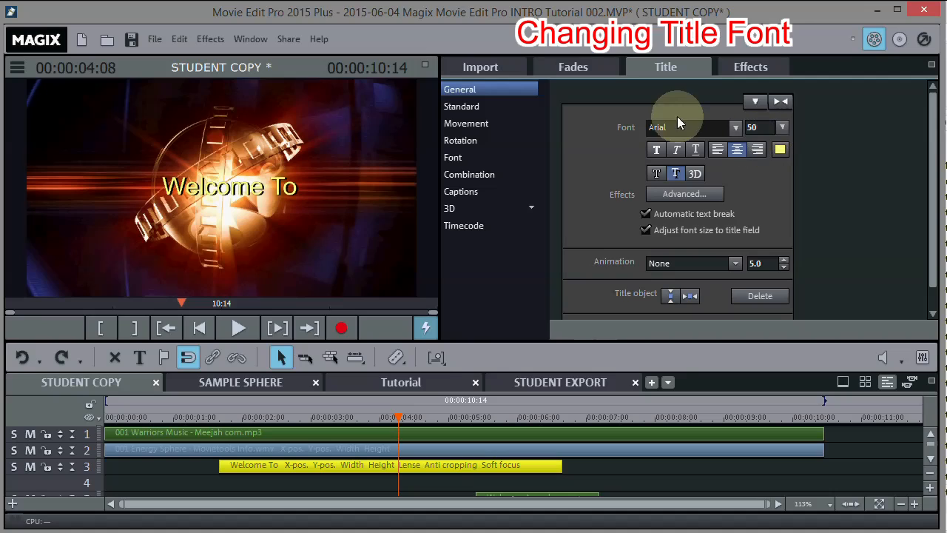
Try Arial Black on the "Welcome To" title and change its font to Alien Encounters.
{"action": "left_click", "coordinate": [736, 127]}
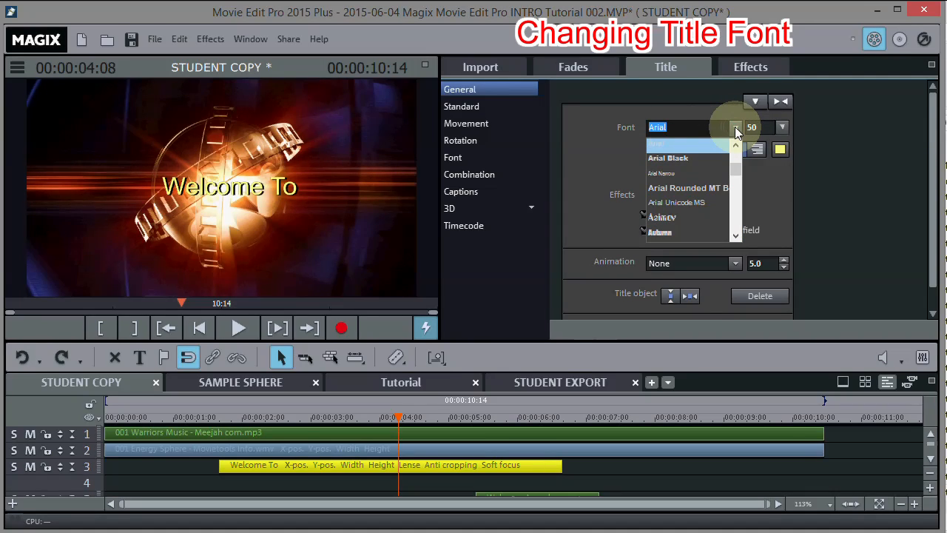
{"action": "left_click", "coordinate": [673, 157]}
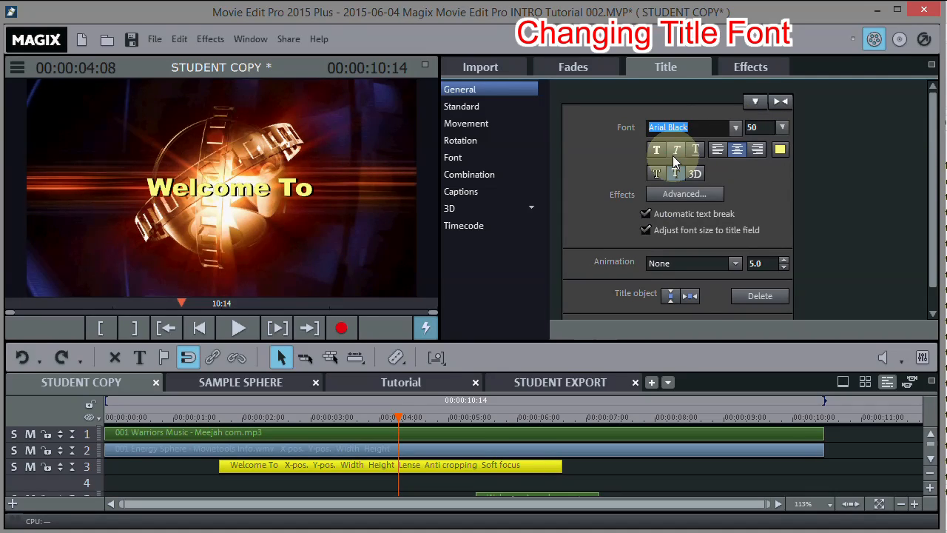
{"action": "left_click", "coordinate": [736, 128]}
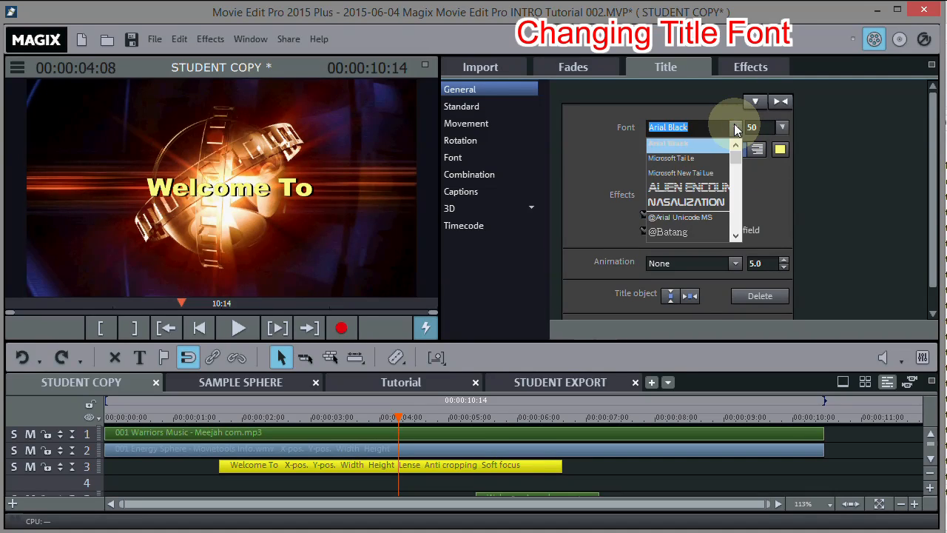
{"action": "left_click", "coordinate": [697, 192]}
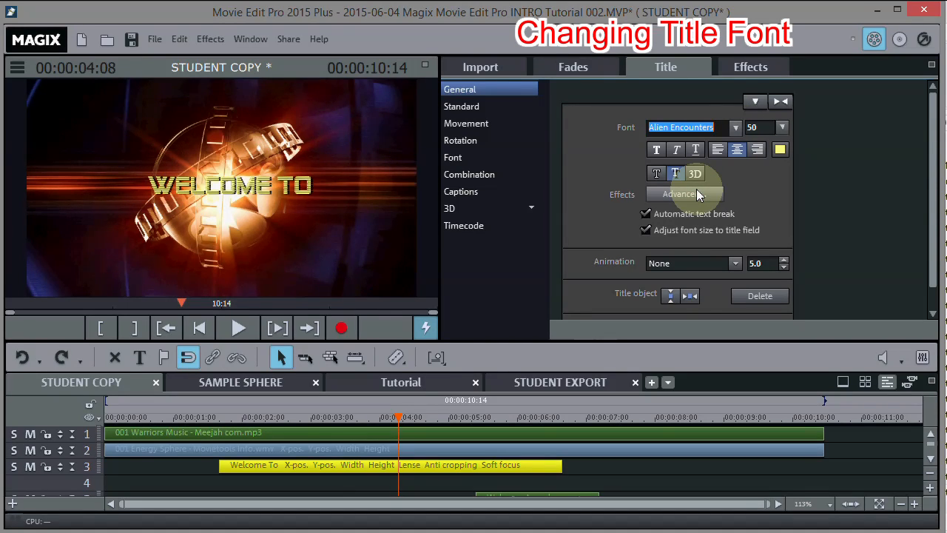
Change the "Welcome To" title's font to Nasalization at size 61 and re-centre it in the picture.
{"action": "left_click", "coordinate": [736, 128]}
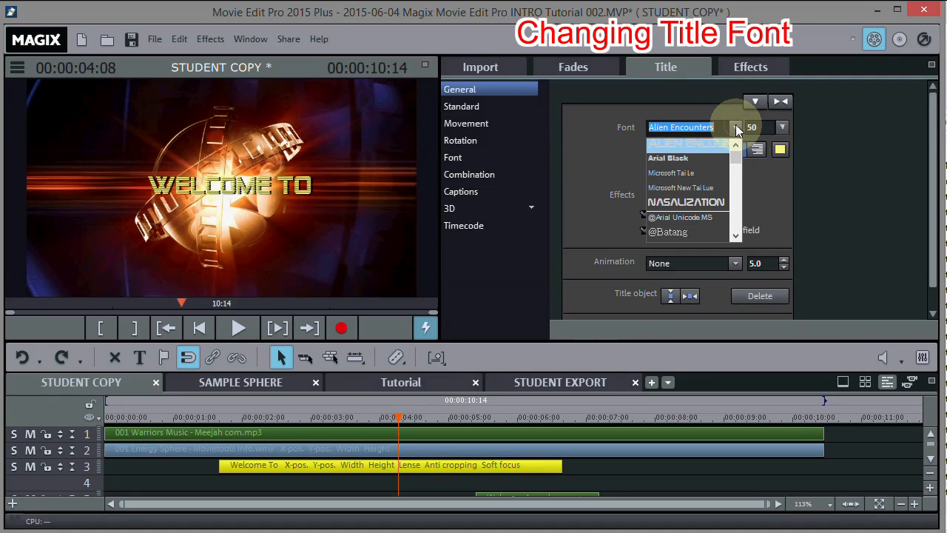
{"action": "left_click", "coordinate": [691, 202]}
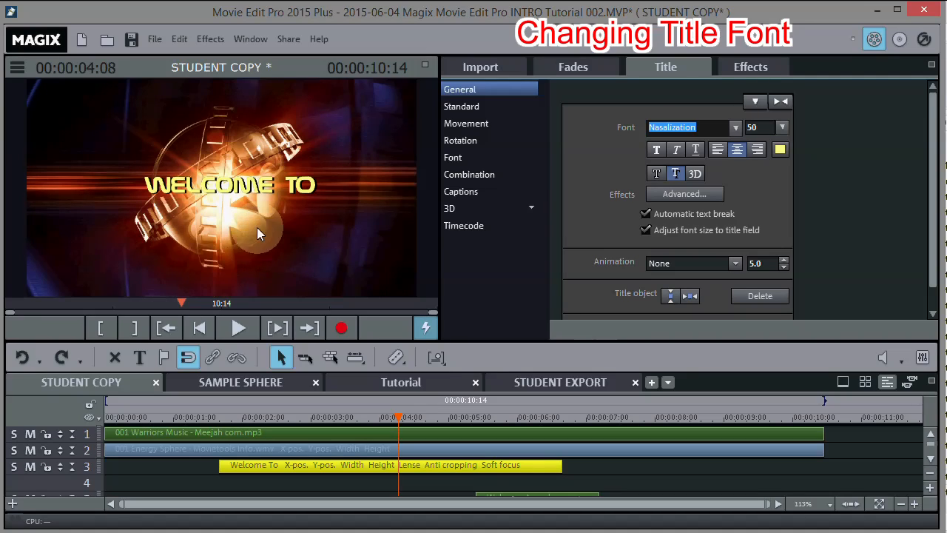
{"action": "left_click", "coordinate": [782, 128]}
{"action": "left_click_drag", "start_coordinate": [782, 213], "coordinate": [780, 203]}
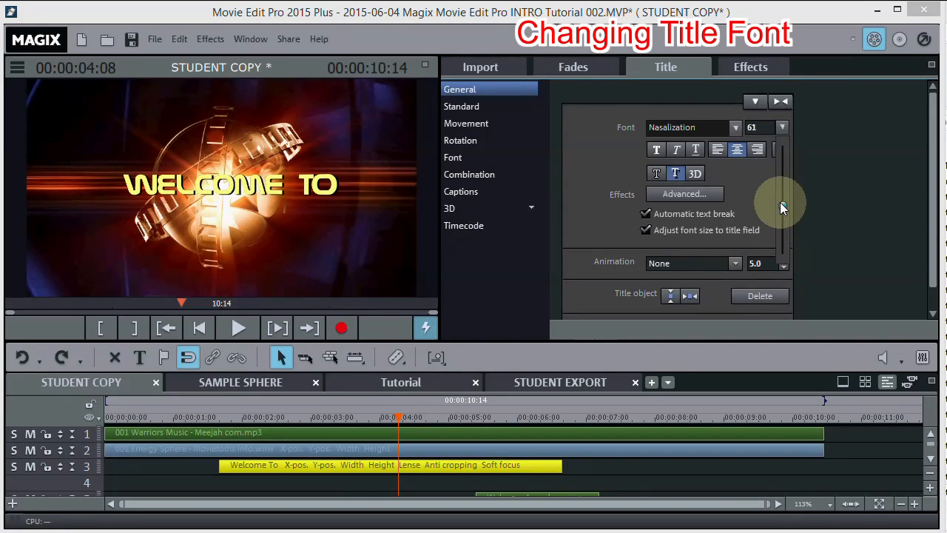
{"action": "left_click", "coordinate": [224, 187]}
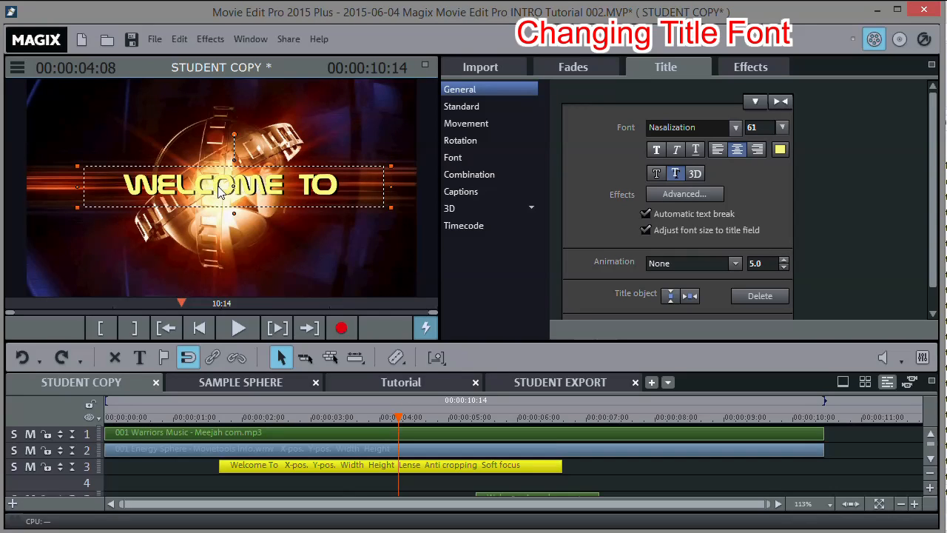
{"action": "left_click_drag", "start_coordinate": [223, 187], "coordinate": [214, 182]}
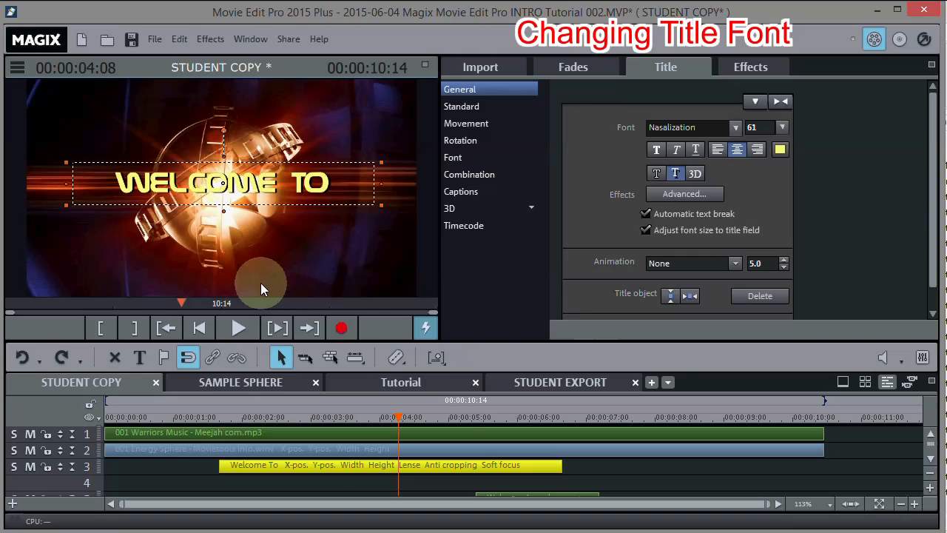
Play the "Welcome To" title from 00:00:01:21 to review the new font with its animation.
{"action": "left_click", "coordinate": [221, 419]}
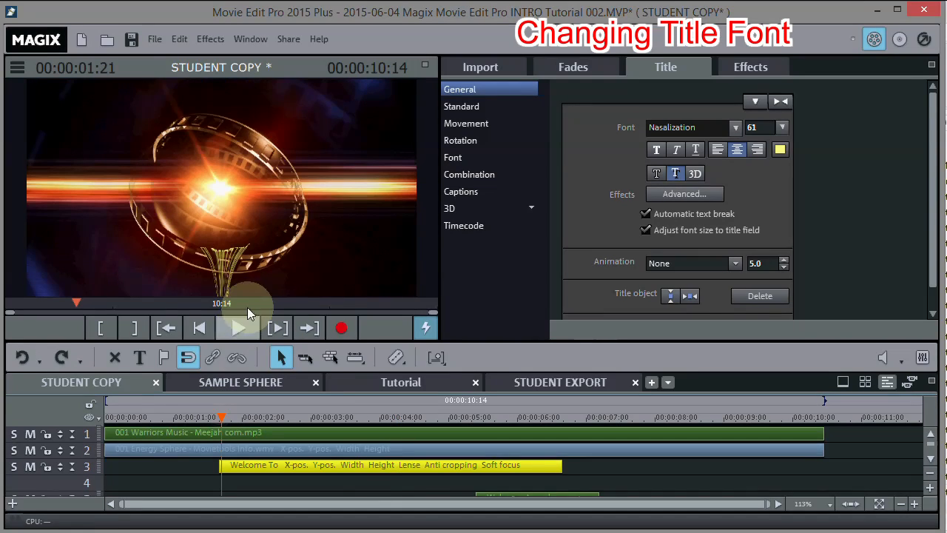
{"action": "left_click", "coordinate": [238, 329]}
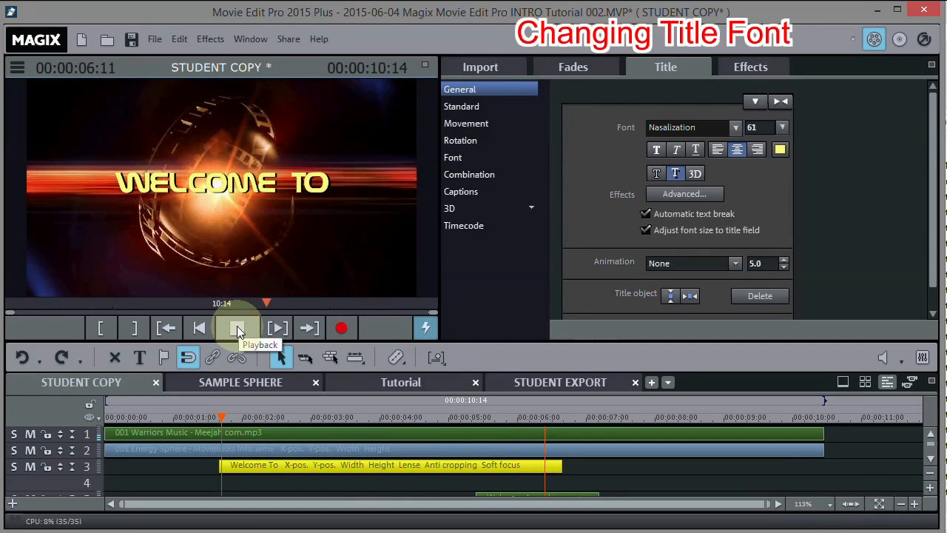
{"action": "left_click", "coordinate": [238, 329]}
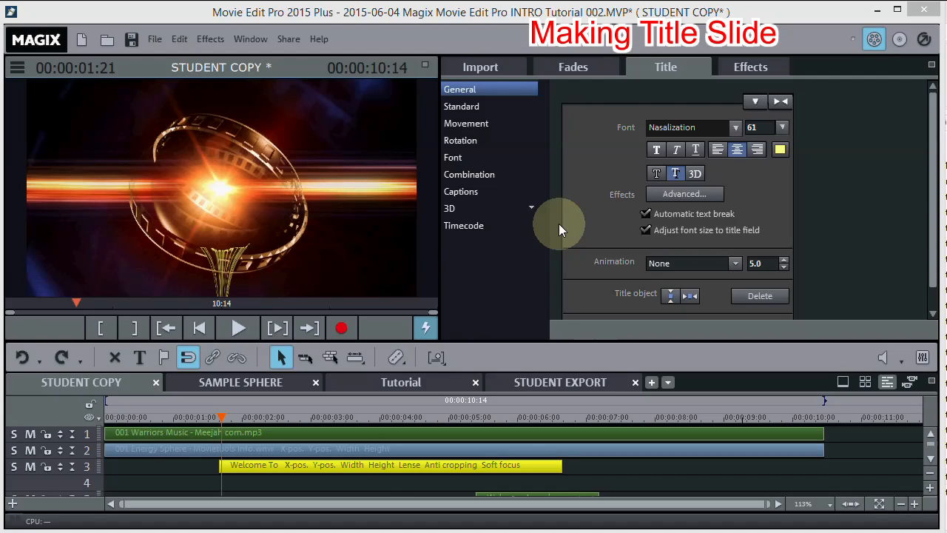
Add a second title reading "My Channel" on track 4 at 00:00:01:21.
{"action": "left_click", "coordinate": [338, 224]}
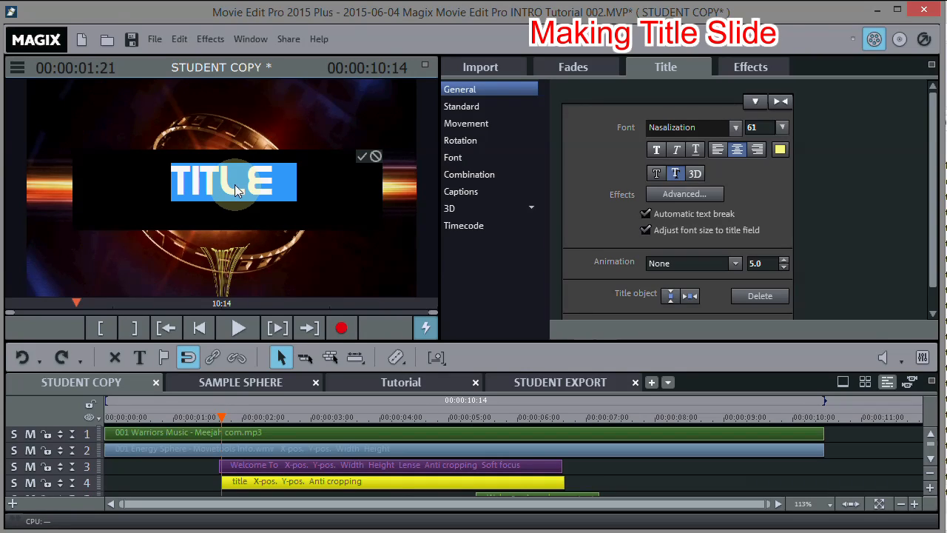
{"action": "type", "text": "MY"}
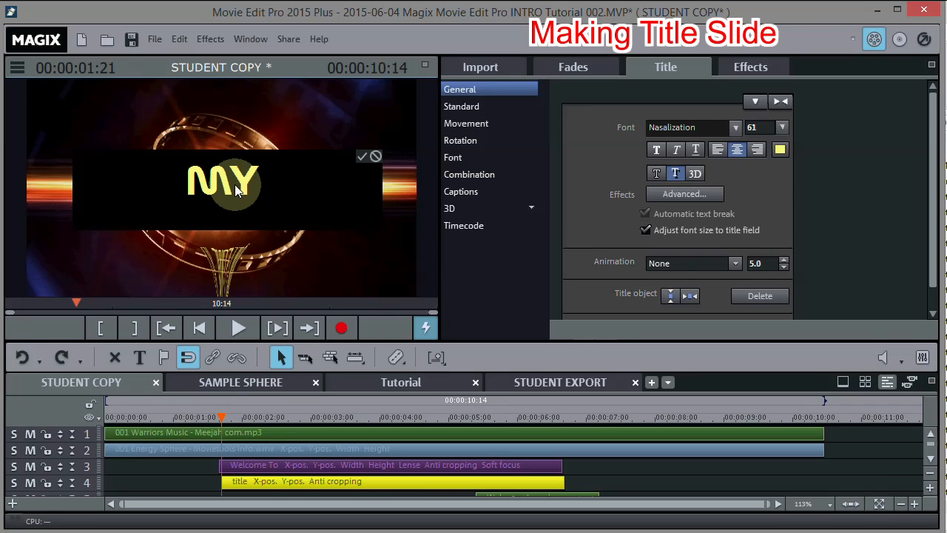
{"action": "type", "text": " CHANNEL"}
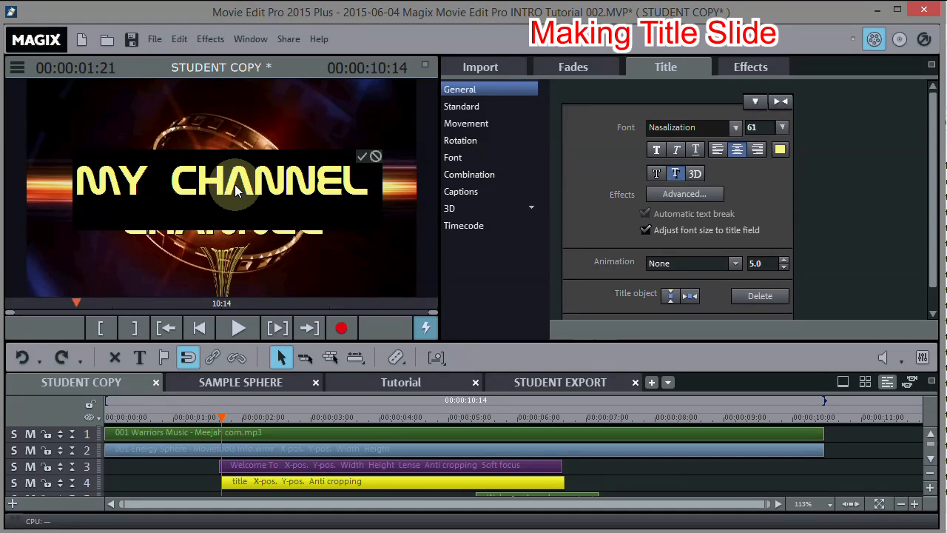
{"action": "left_click", "coordinate": [363, 156]}
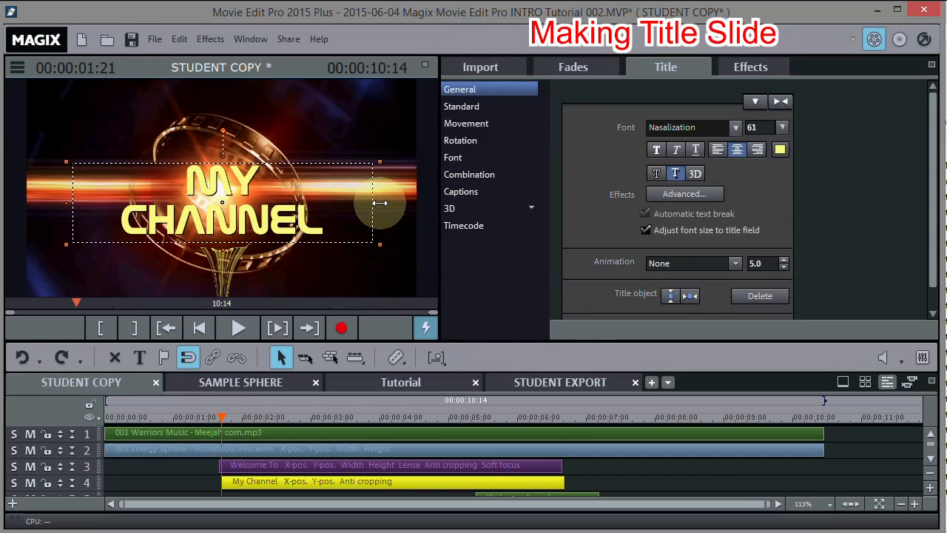
Set the "My Channel" title's font size to 34, move it just below the picture's centre and shrink its text frame.
{"action": "left_click", "coordinate": [783, 127]}
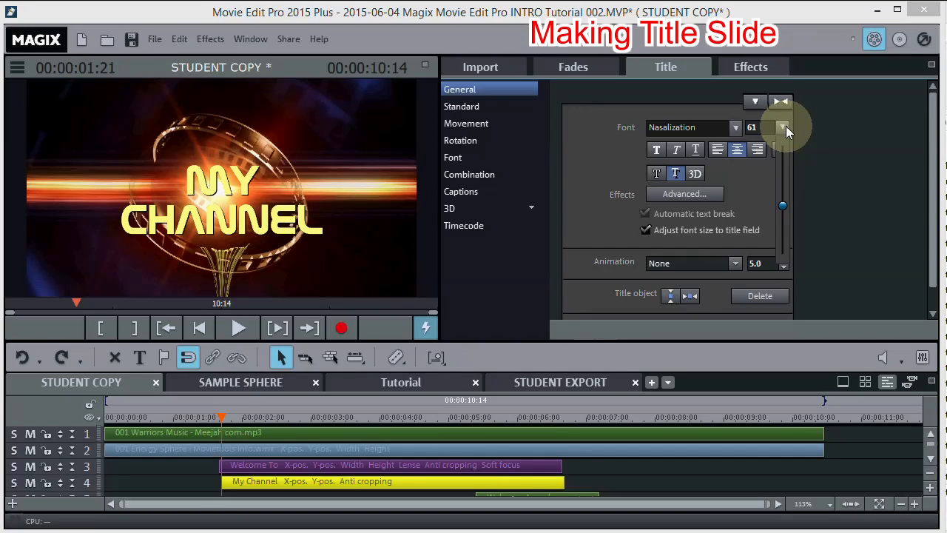
{"action": "left_click_drag", "start_coordinate": [783, 204], "coordinate": [779, 231]}
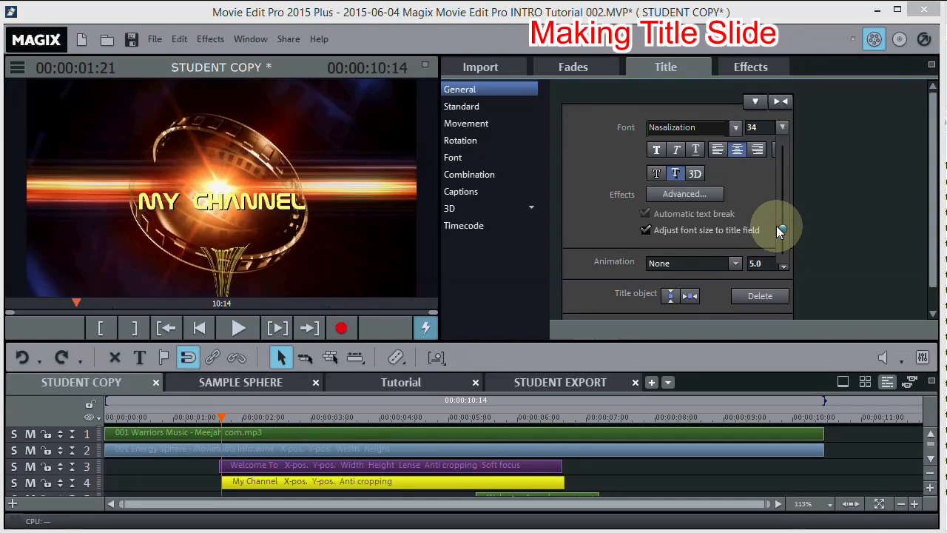
{"action": "left_click", "coordinate": [222, 211]}
{"action": "left_click_drag", "start_coordinate": [222, 212], "coordinate": [223, 214]}
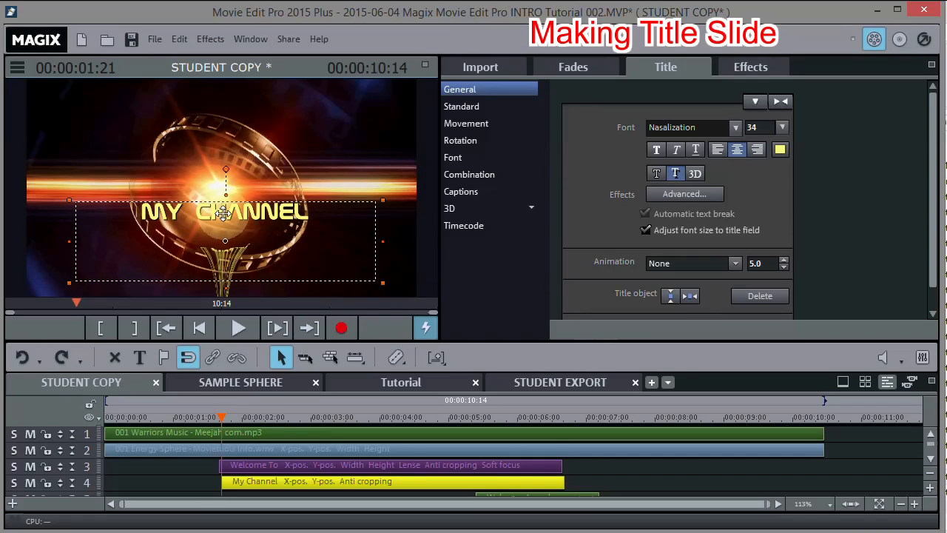
{"action": "mouse_move", "coordinate": [380, 278]}
{"action": "left_mouse_down"}
{"action": "mouse_move", "coordinate": [376, 247]}
{"action": "mouse_move", "coordinate": [400, 276]}
{"action": "mouse_move", "coordinate": [368, 275]}
{"action": "left_mouse_up"}
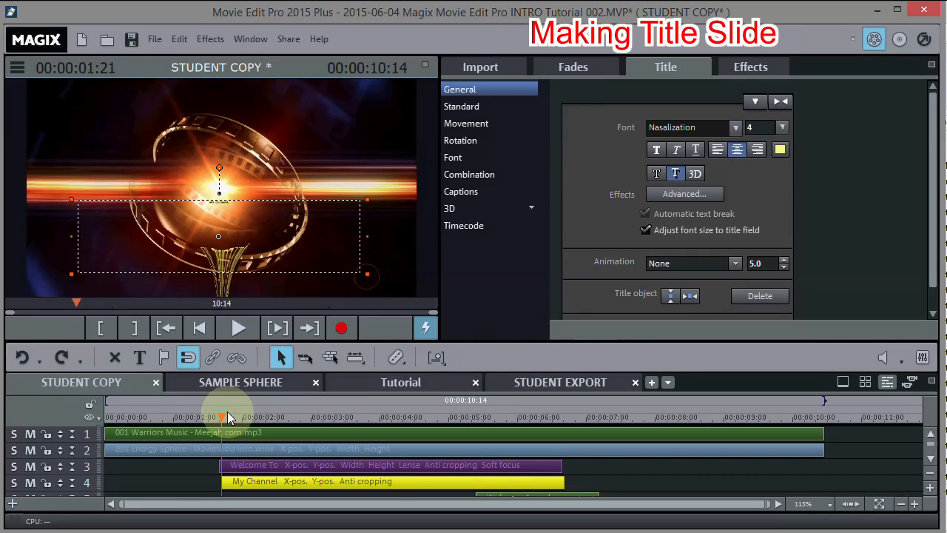
Play both titles from 00:00:01:20 to check how "My Channel" looks under "Welcome To".
{"action": "left_click_drag", "start_coordinate": [229, 416], "coordinate": [263, 417]}
{"action": "left_click_drag", "start_coordinate": [268, 418], "coordinate": [219, 417]}
{"action": "left_click", "coordinate": [237, 328]}
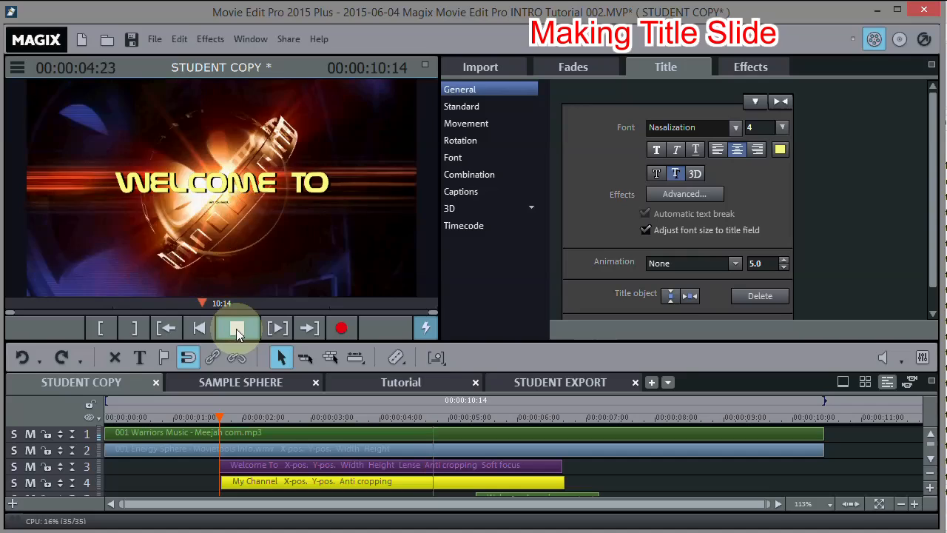
{"action": "left_click", "coordinate": [237, 329]}
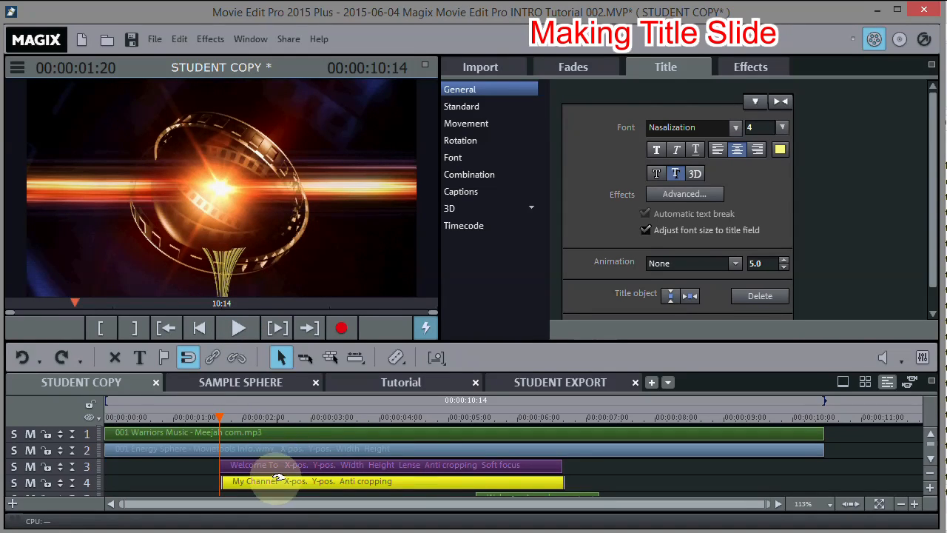
Solo track 4 at 00:00:02:20 and set the "My Channel" title's font size to 28.
{"action": "left_click", "coordinate": [288, 420]}
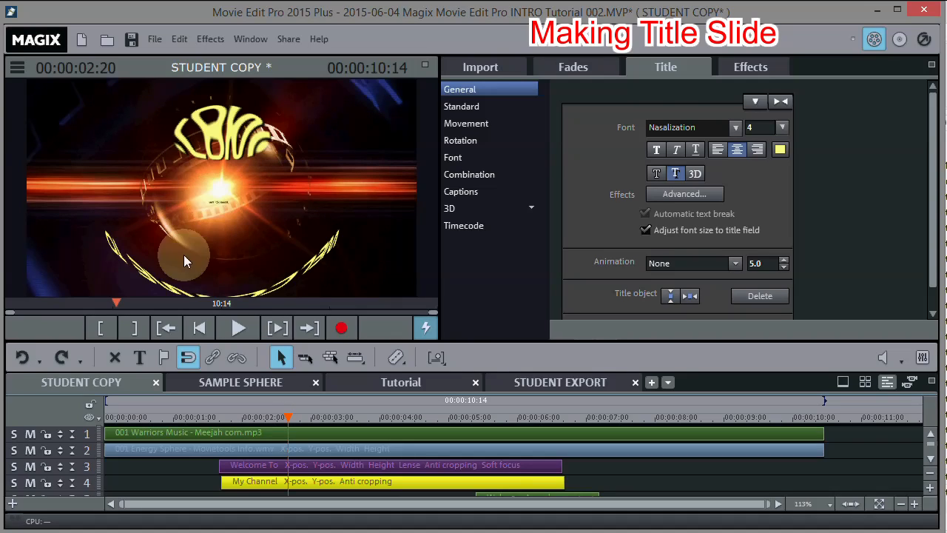
{"action": "left_click", "coordinate": [14, 483]}
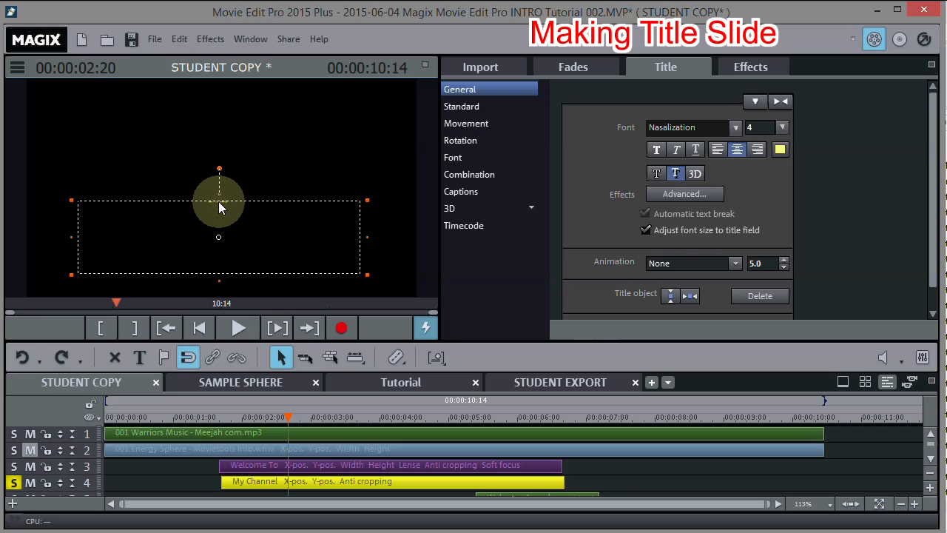
{"action": "left_click", "coordinate": [783, 129]}
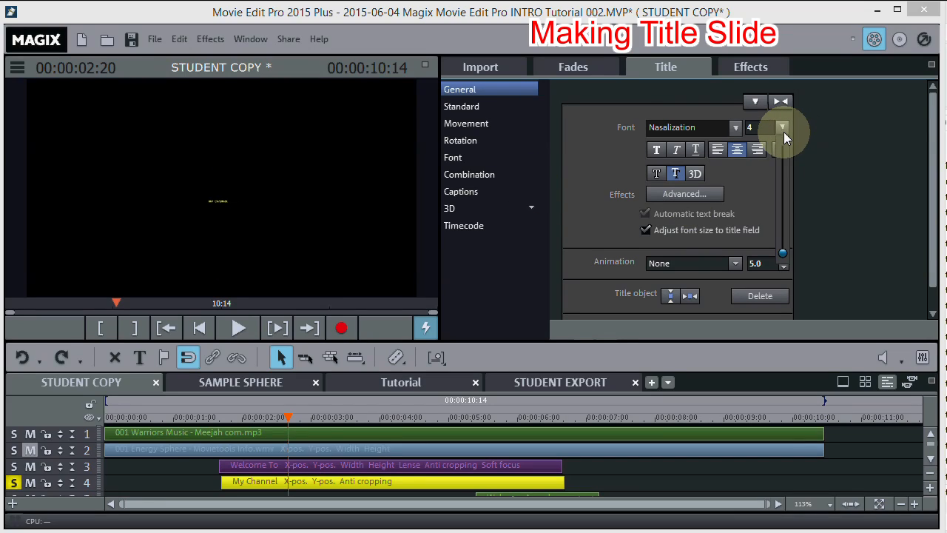
{"action": "left_click", "coordinate": [783, 254]}
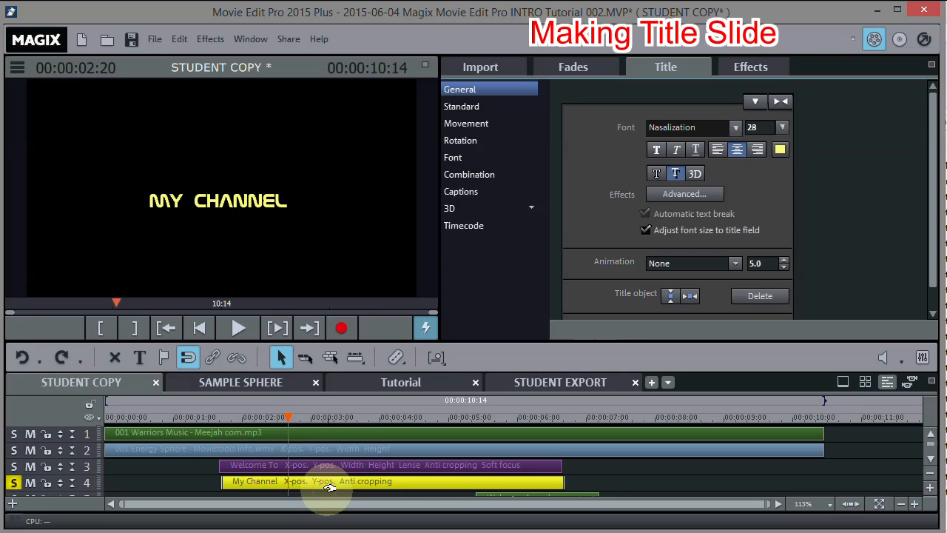
Move the "My Channel" clip to start at 00:00:02:25 and place its text in the picture's lower-right corner.
{"action": "left_click_drag", "start_coordinate": [329, 487], "coordinate": [405, 481]}
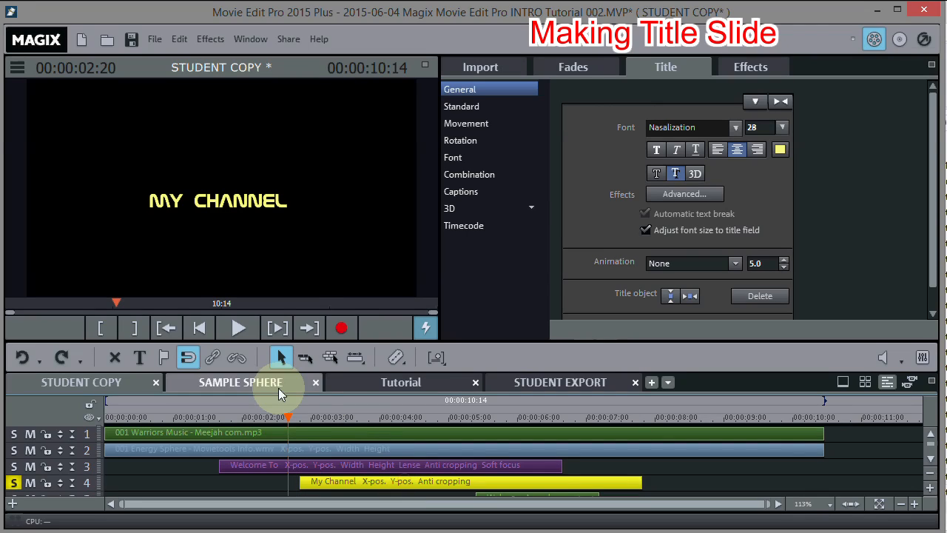
{"action": "left_click_drag", "start_coordinate": [286, 416], "coordinate": [300, 416]}
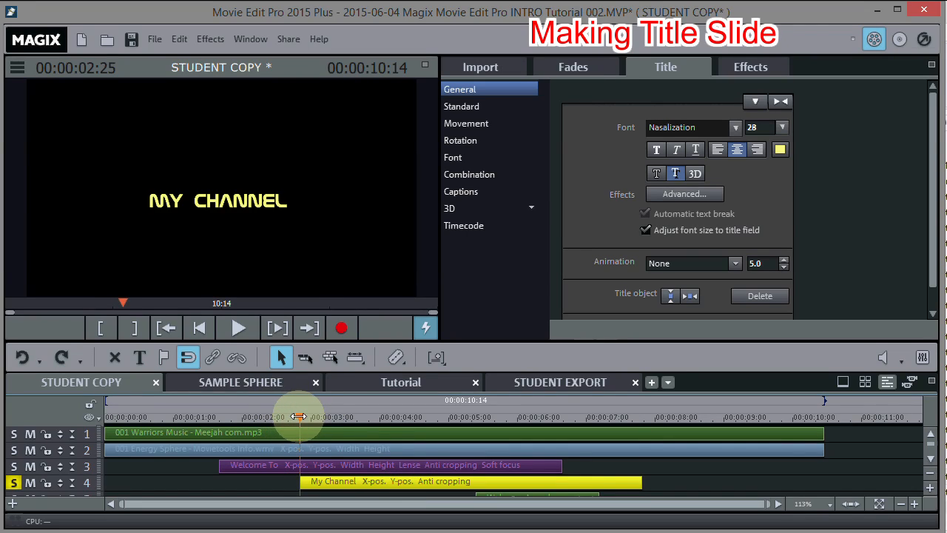
{"action": "left_click", "coordinate": [221, 205]}
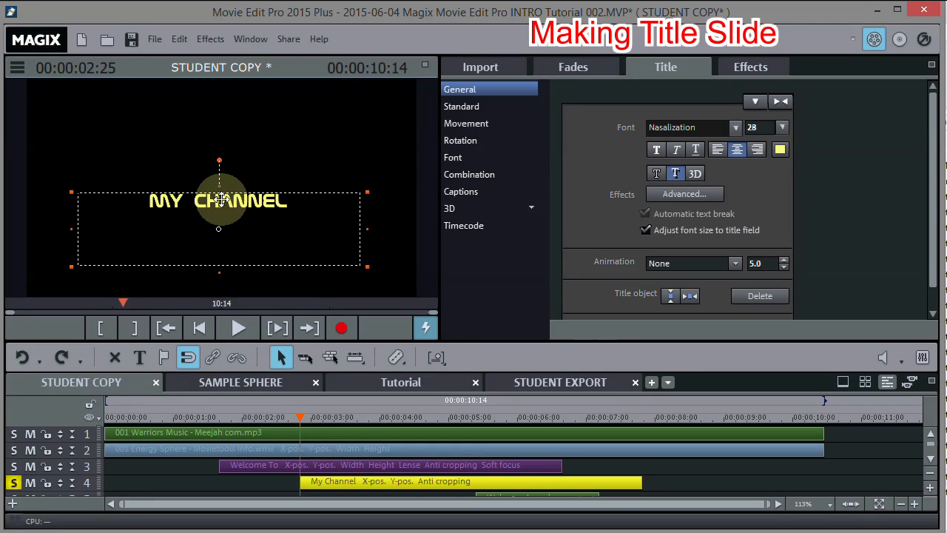
{"action": "left_click_drag", "start_coordinate": [221, 200], "coordinate": [367, 289]}
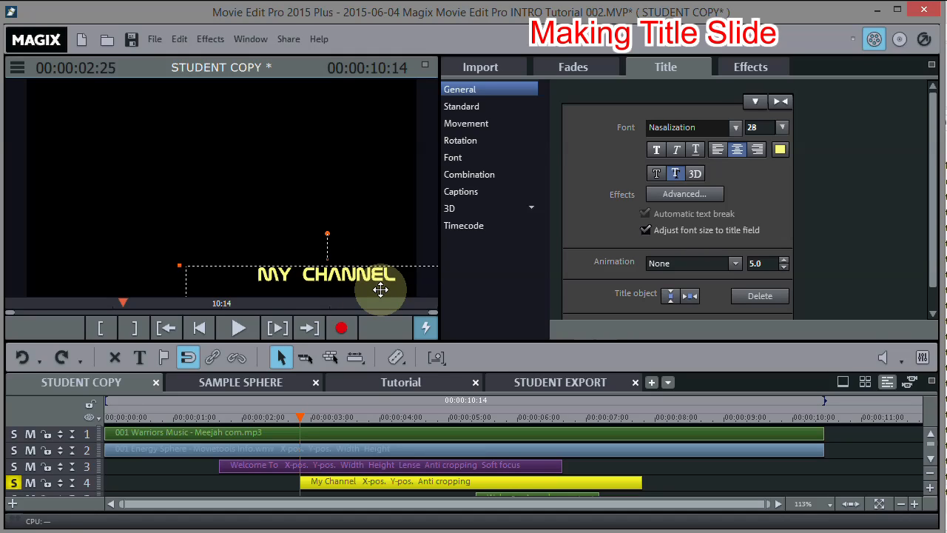
Disable "Only apply visible TV area" for the "My Channel" title and move it partly beyond the picture's lower-right corner.
{"action": "left_click", "coordinate": [672, 193]}
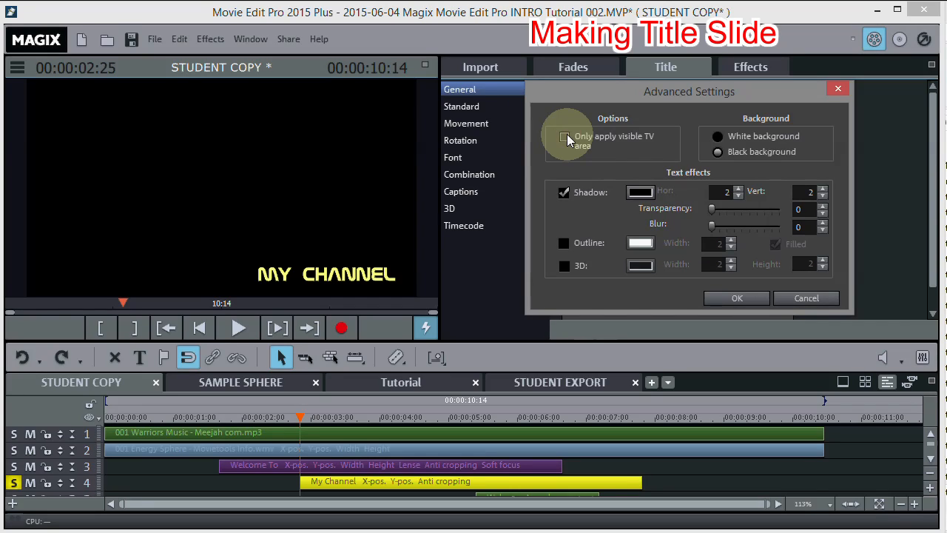
{"action": "left_click", "coordinate": [724, 297]}
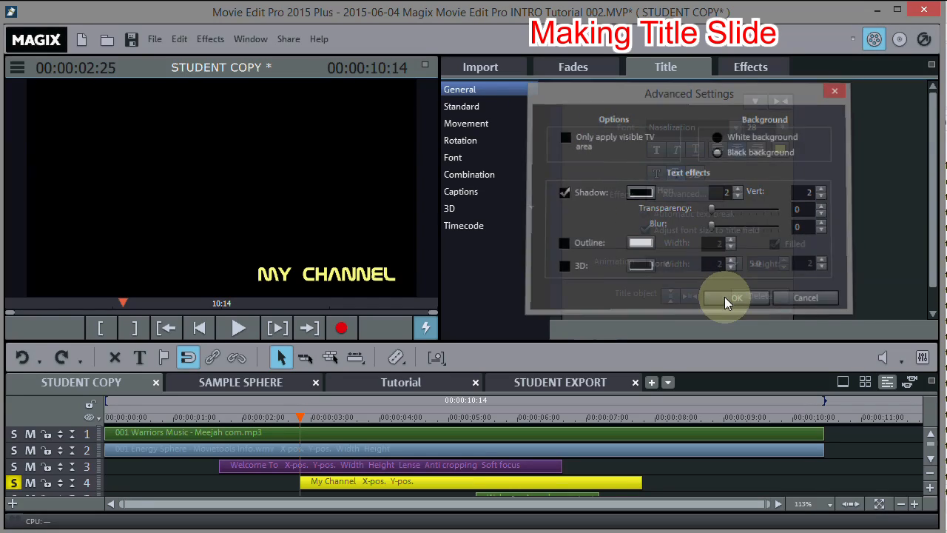
{"action": "left_click", "coordinate": [326, 275]}
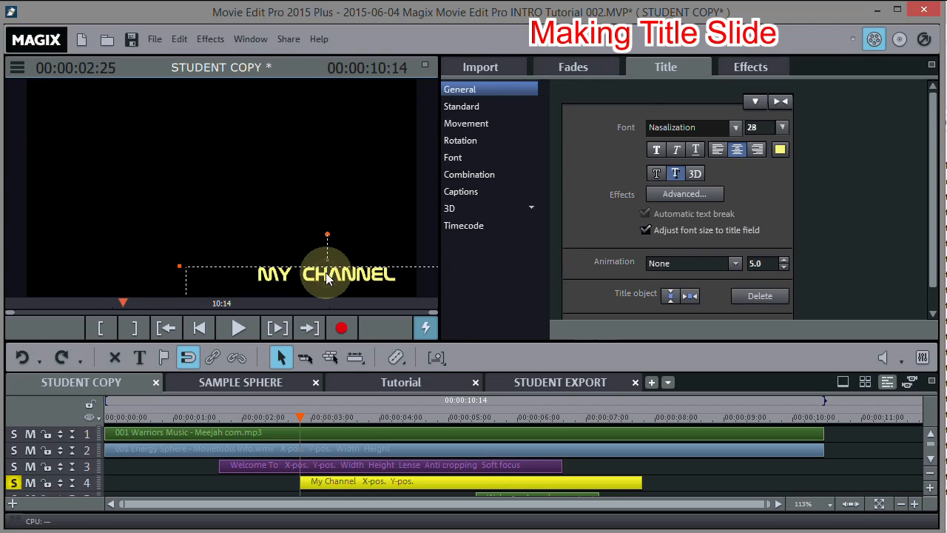
{"action": "left_click_drag", "start_coordinate": [327, 274], "coordinate": [393, 289]}
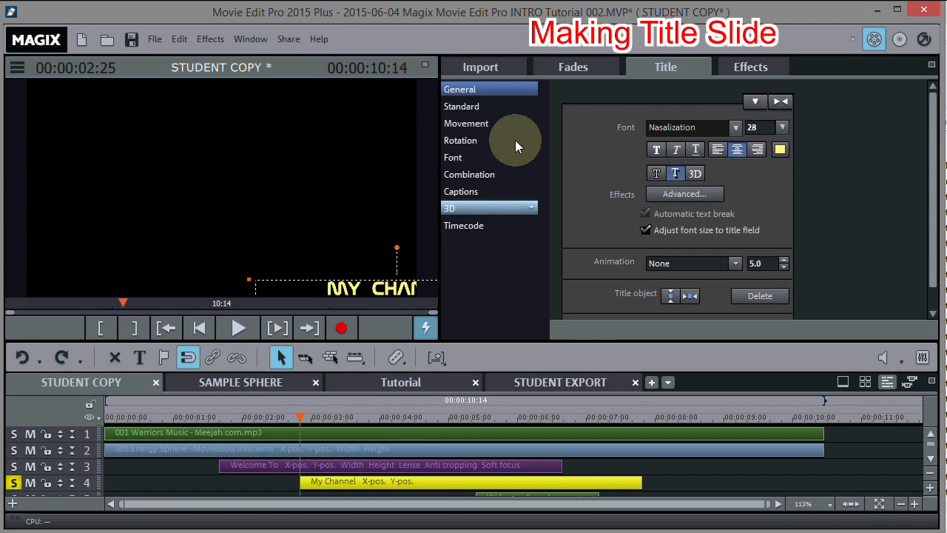
Add a Size/Position keyframe for the "My Channel" title at its first frame.
{"action": "left_click", "coordinate": [745, 65]}
{"action": "left_click_drag", "start_coordinate": [552, 123], "coordinate": [545, 148]}
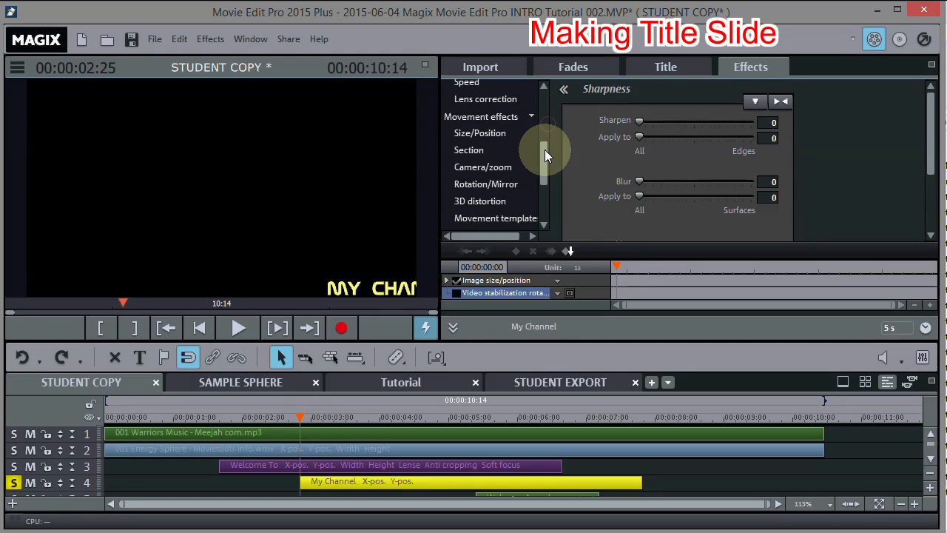
{"action": "left_click", "coordinate": [490, 135]}
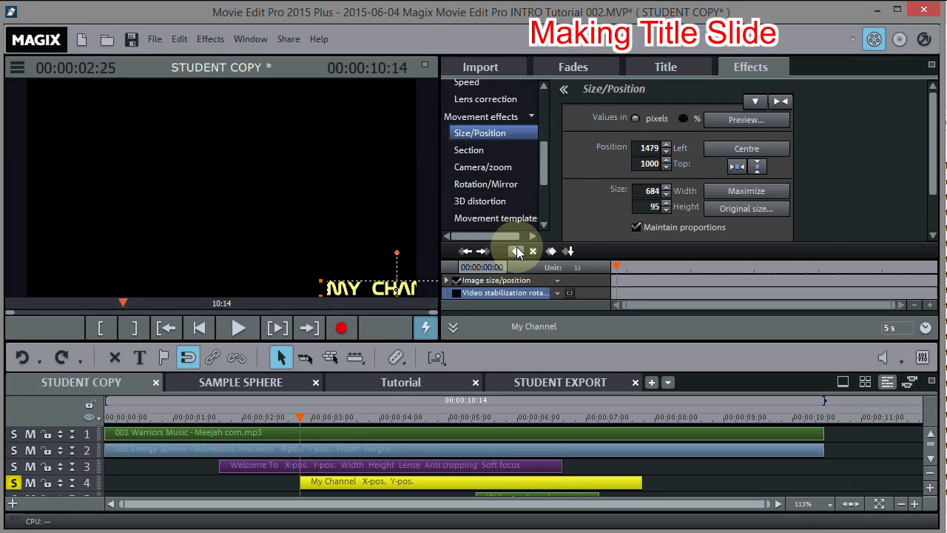
{"action": "left_click", "coordinate": [517, 252]}
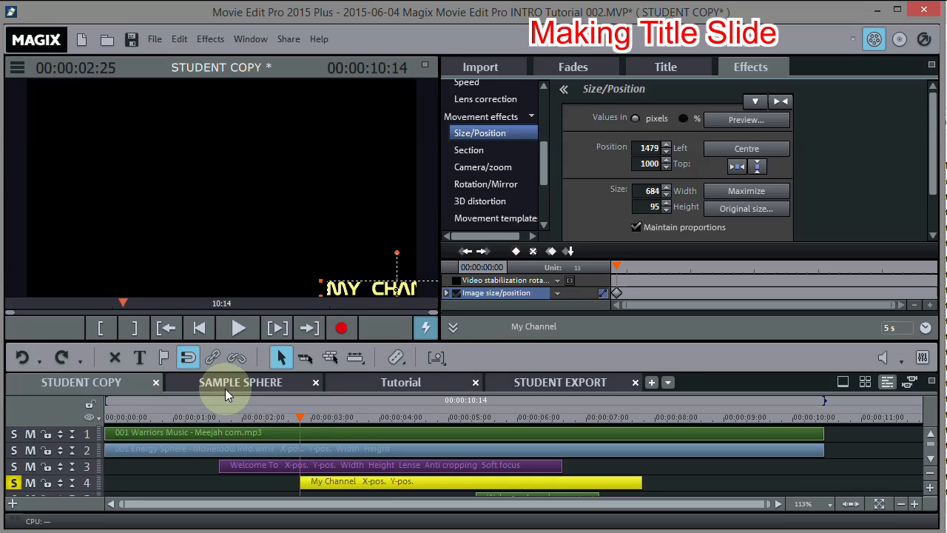
Turn off track 4's solo and add a Size/Position keyframe at 00:00:04:03 with "My Channel" centred beneath "Welcome To" at about 624, 618.
{"action": "left_click", "coordinate": [13, 483]}
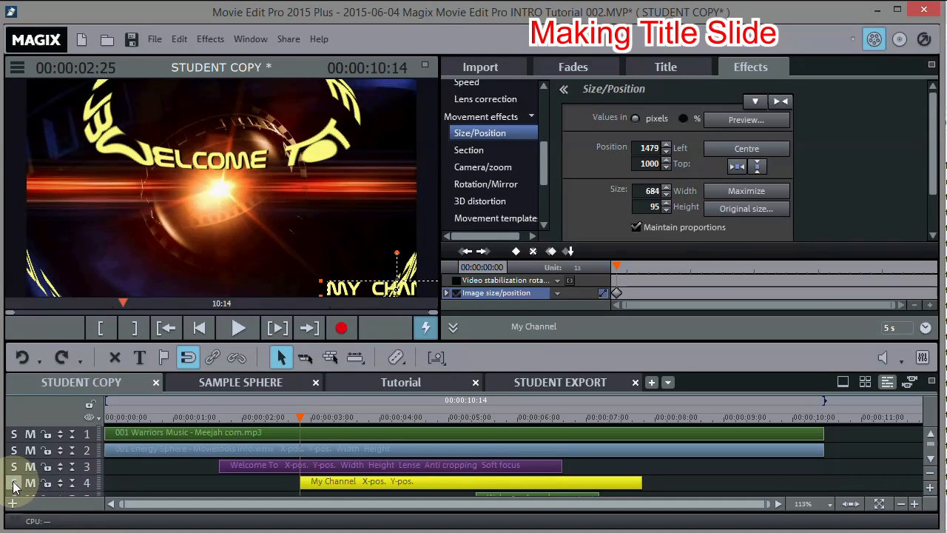
{"action": "left_click_drag", "start_coordinate": [301, 419], "coordinate": [385, 419]}
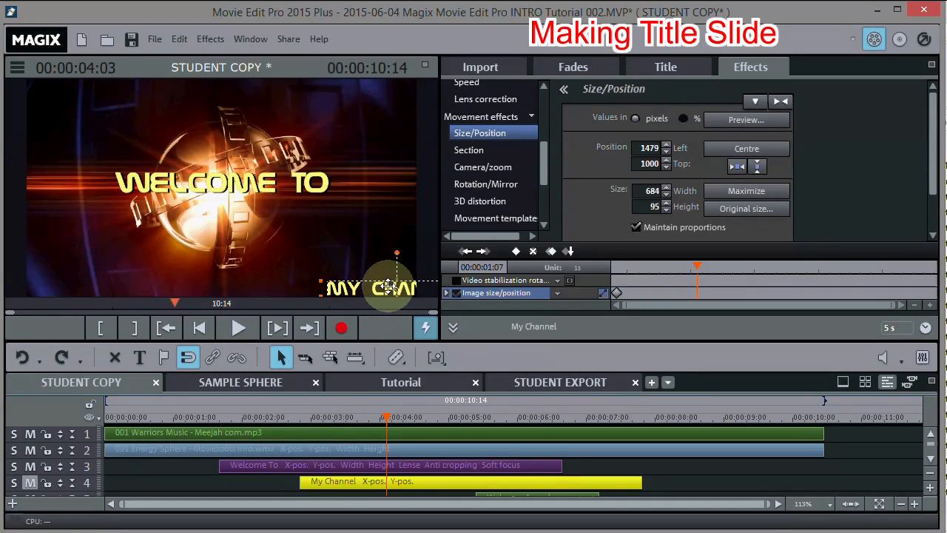
{"action": "left_click_drag", "start_coordinate": [389, 287], "coordinate": [215, 211]}
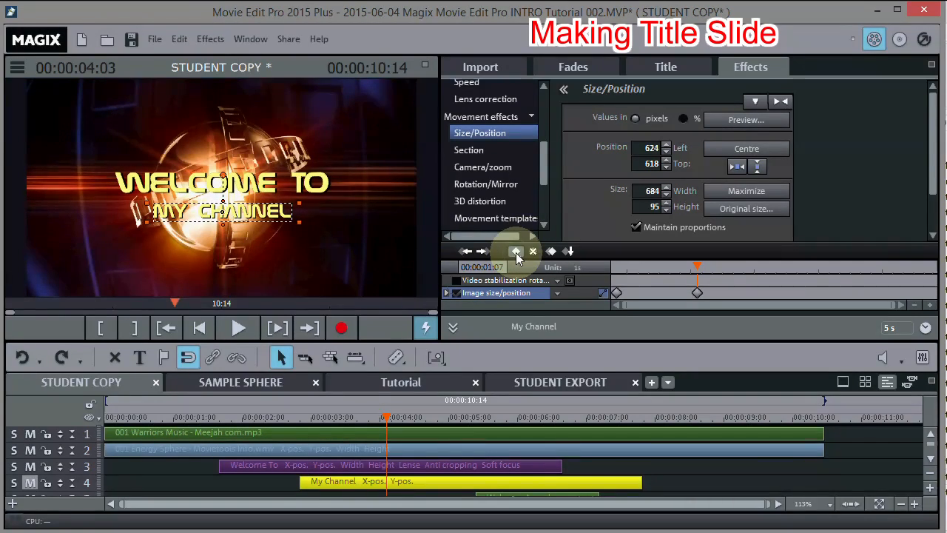
Play the intro from 00:00:01:20 to review the "My Channel" slide-in, and stop the playback.
{"action": "left_click", "coordinate": [218, 417]}
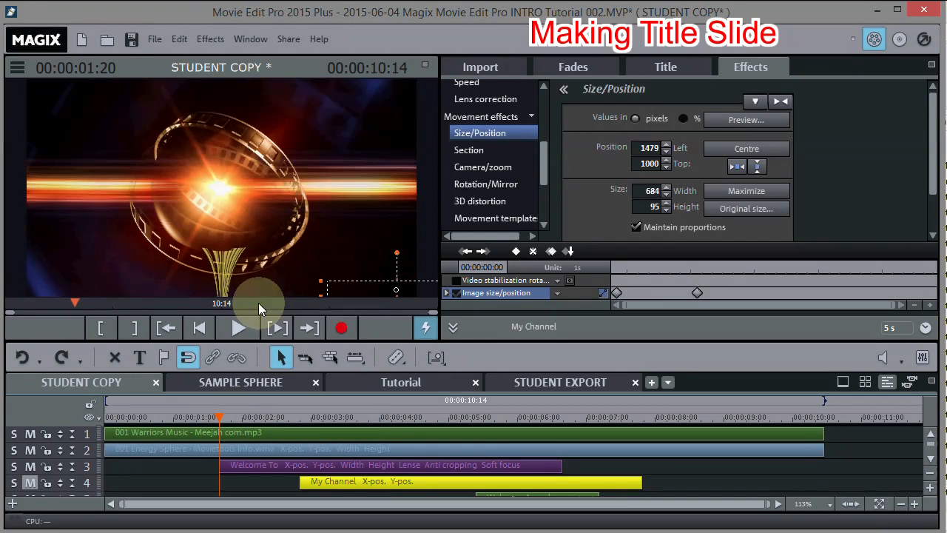
{"action": "left_click", "coordinate": [233, 327]}
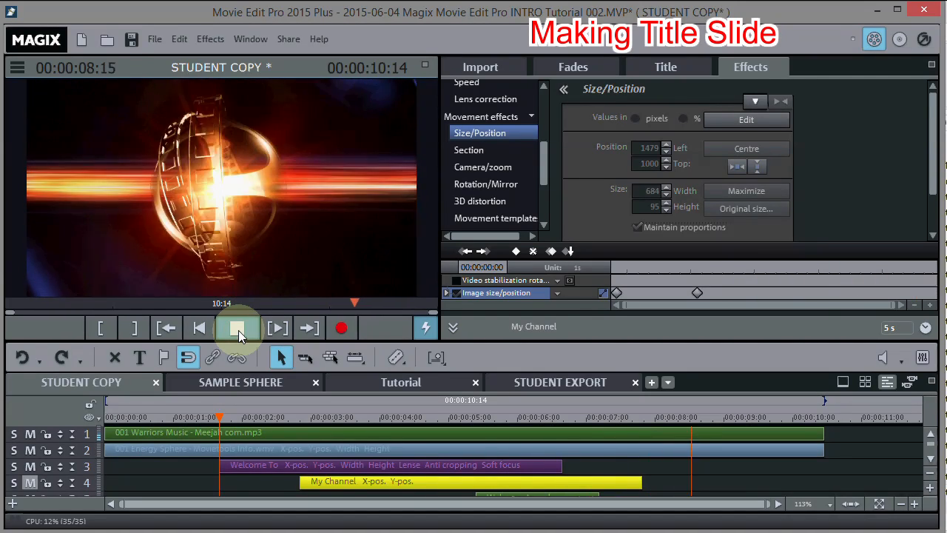
{"action": "left_click", "coordinate": [238, 330]}
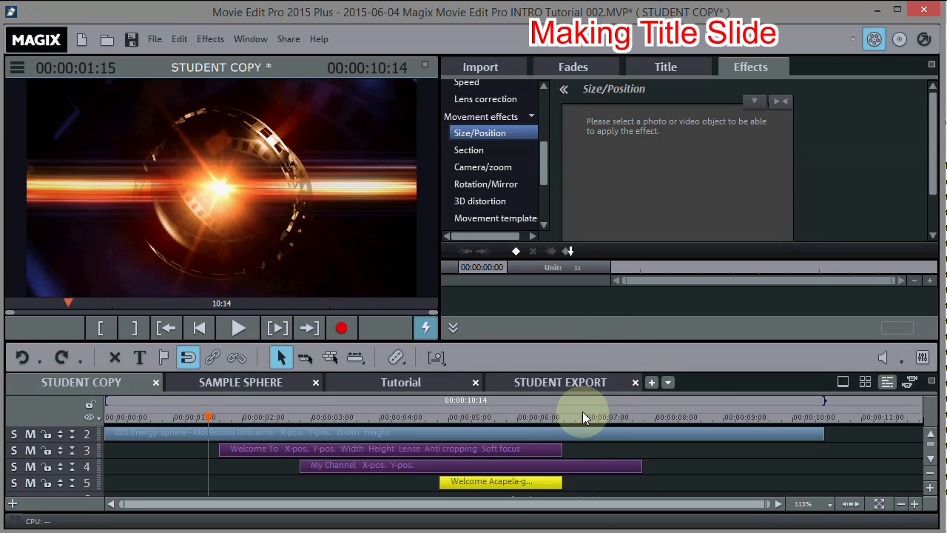
Split the music, the energy sphere video and the "My Channel" title at 00:00:07:13.
{"action": "left_click", "coordinate": [930, 433]}
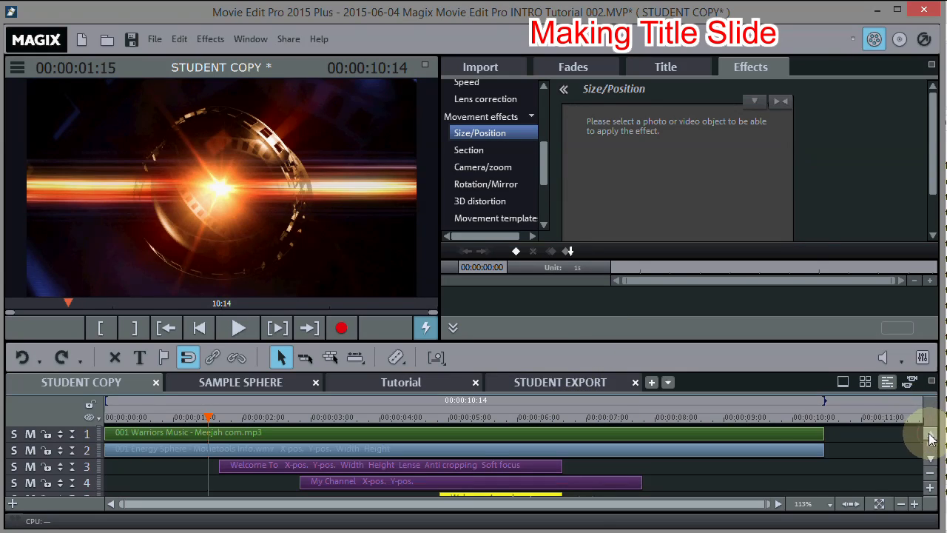
{"action": "left_click_drag", "start_coordinate": [766, 497], "coordinate": [770, 496]}
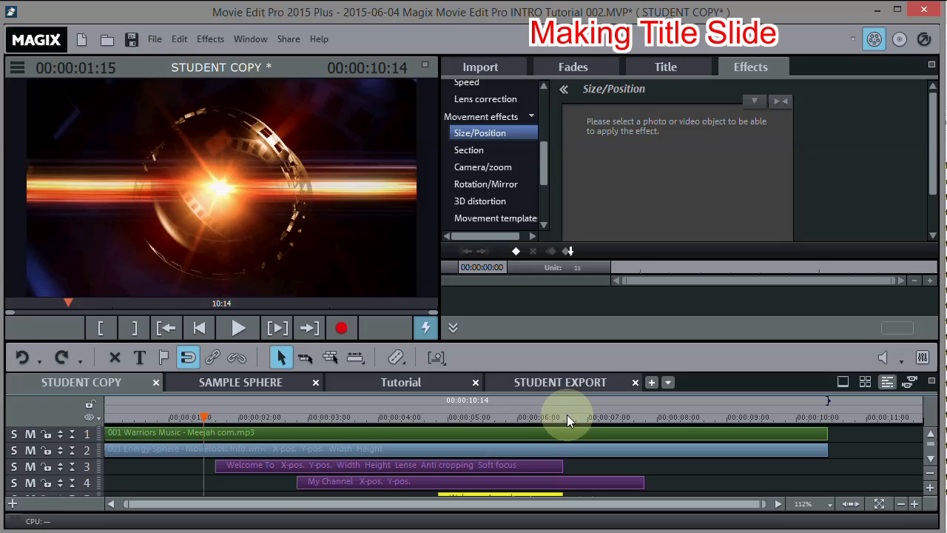
{"action": "left_click_drag", "start_coordinate": [569, 417], "coordinate": [560, 417]}
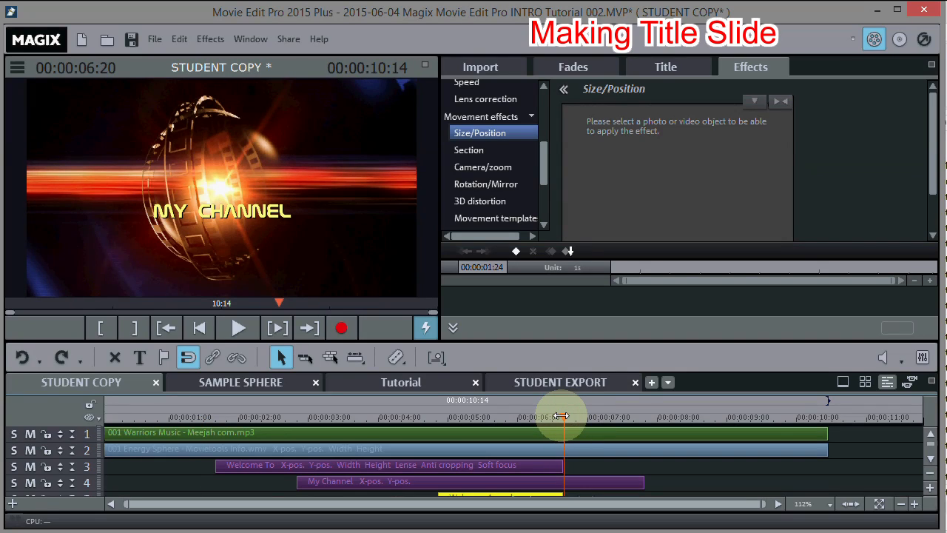
{"action": "left_click_drag", "start_coordinate": [561, 417], "coordinate": [588, 416]}
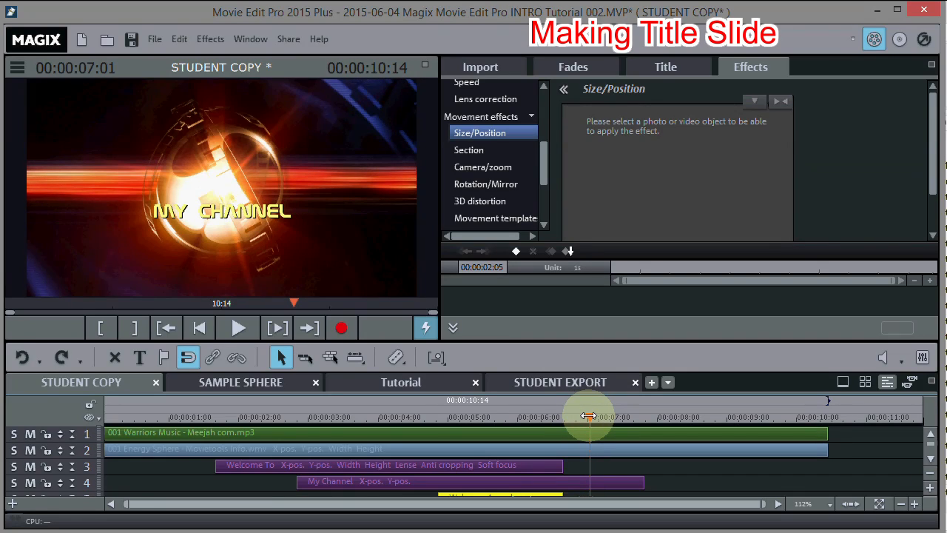
{"action": "left_click", "coordinate": [931, 489]}
{"action": "left_click", "coordinate": [931, 489]}
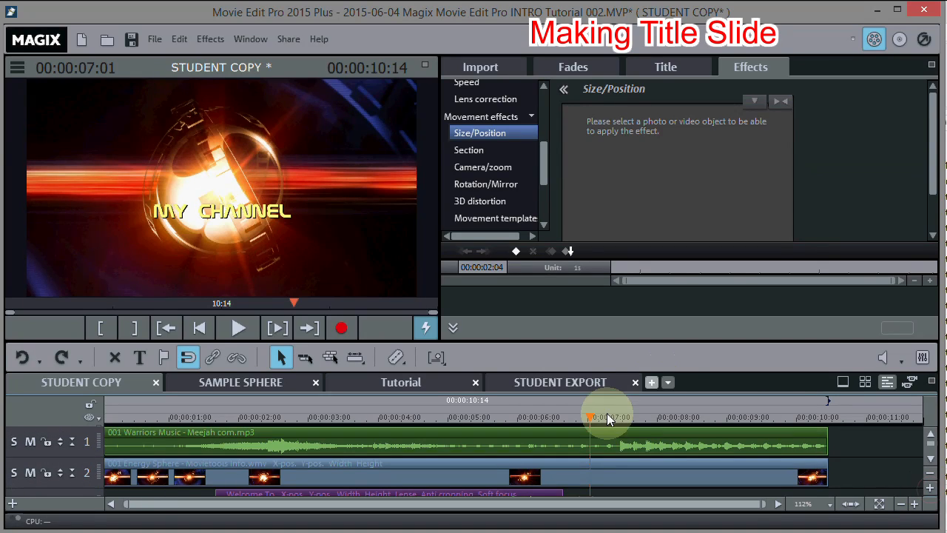
{"action": "left_click_drag", "start_coordinate": [589, 419], "coordinate": [618, 418]}
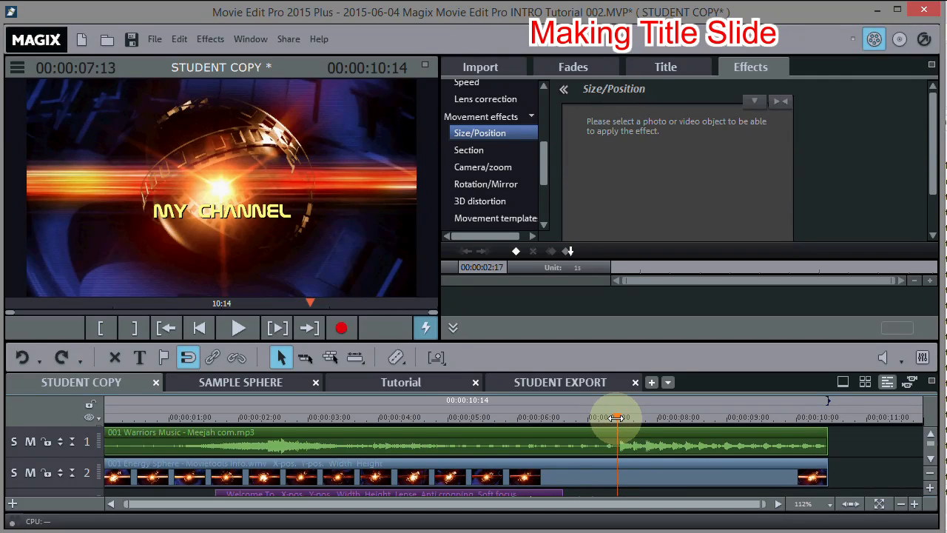
{"action": "left_click", "coordinate": [396, 358]}
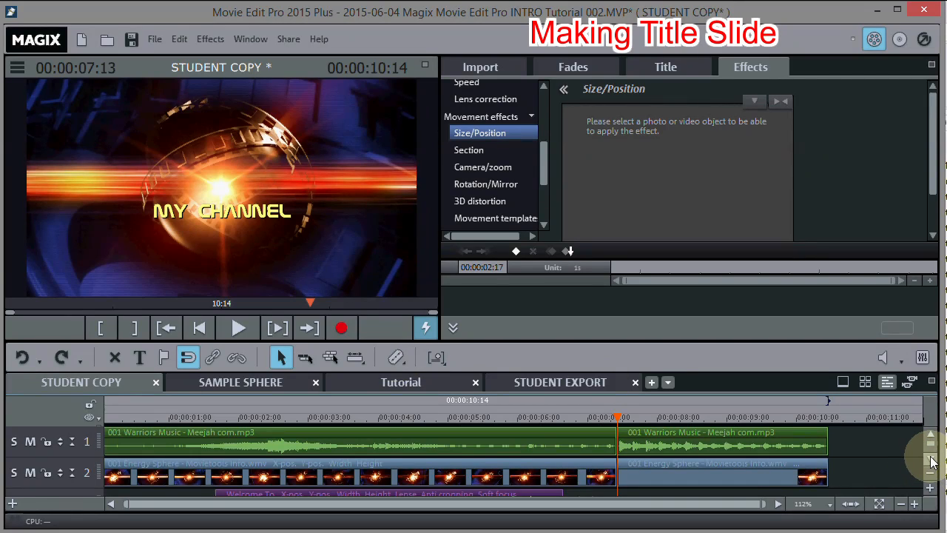
Delete the short remainder of the "My Channel" title after the cut on track 4.
{"action": "scroll", "coordinate": [931, 462], "scroll_direction": "down", "scroll_amount": 2}
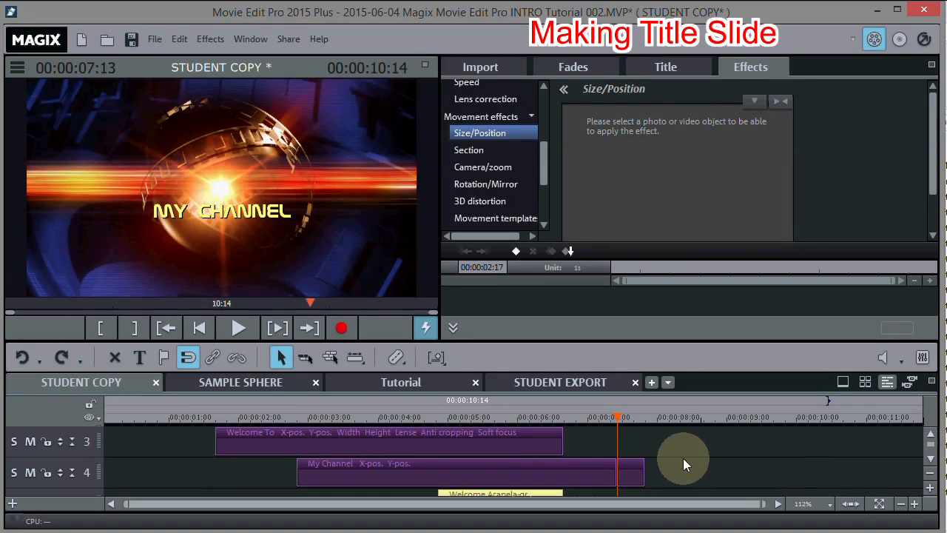
{"action": "left_click", "coordinate": [631, 481]}
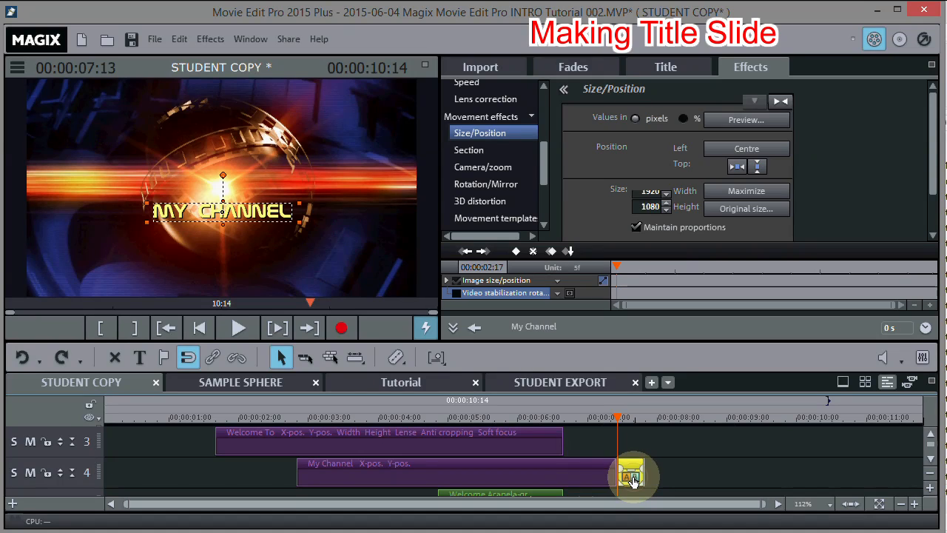
{"action": "right_click", "coordinate": [633, 481]}
{"action": "left_click", "coordinate": [665, 490]}
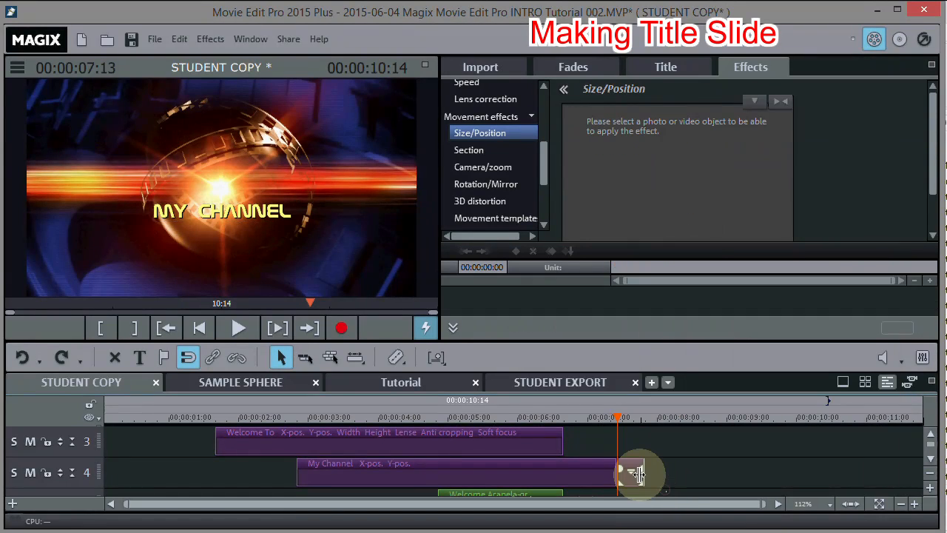
{"action": "right_click", "coordinate": [632, 480]}
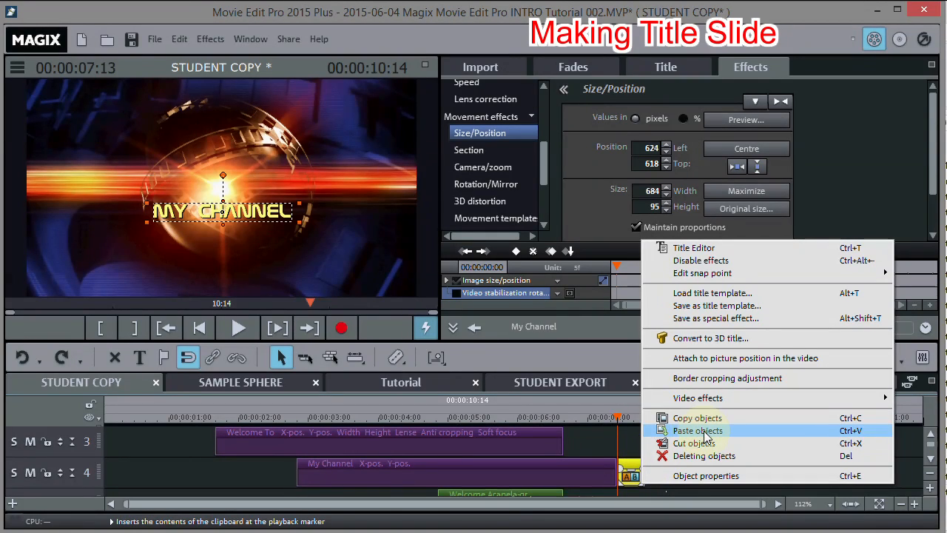
{"action": "left_click", "coordinate": [697, 459]}
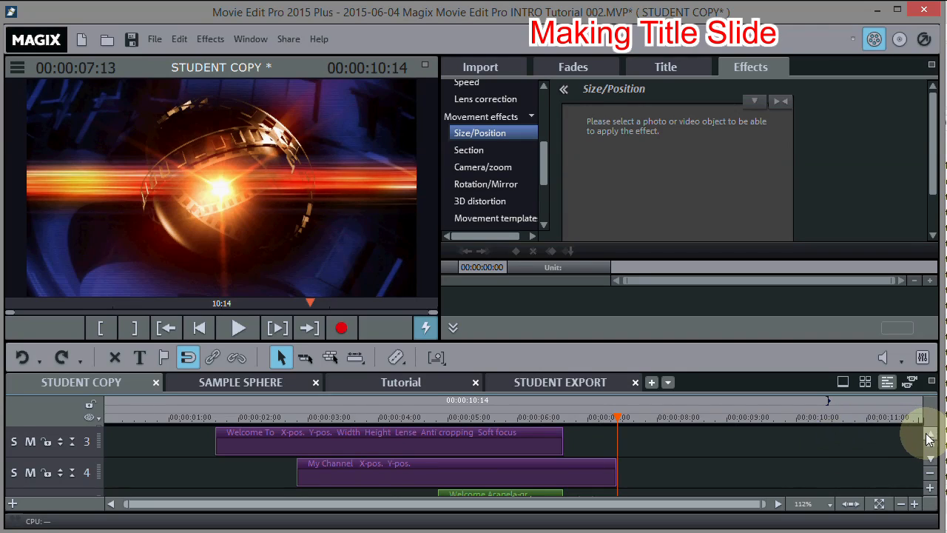
Delete the energy sphere video and music remainders after 00:00:07:13 and save the project.
{"action": "left_click", "coordinate": [930, 435]}
{"action": "left_click", "coordinate": [930, 435]}
{"action": "left_click", "coordinate": [679, 476]}
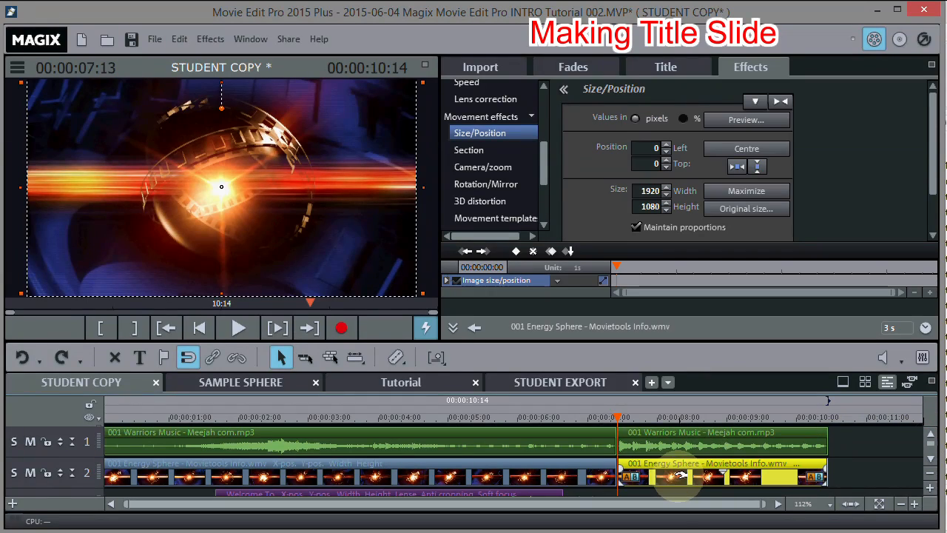
{"action": "key", "text": "Delete"}
{"action": "left_click", "coordinate": [694, 433]}
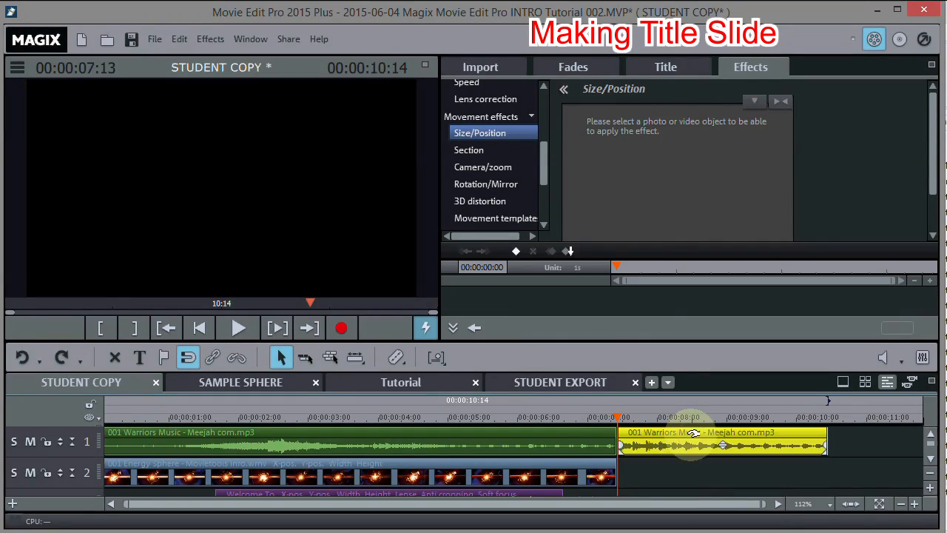
{"action": "key", "text": "Delete"}
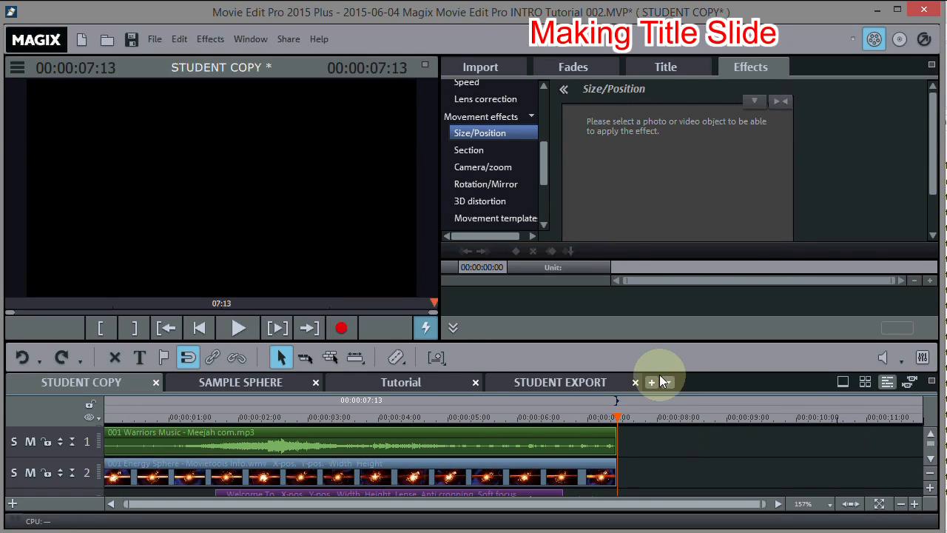
{"action": "left_click", "coordinate": [155, 38]}
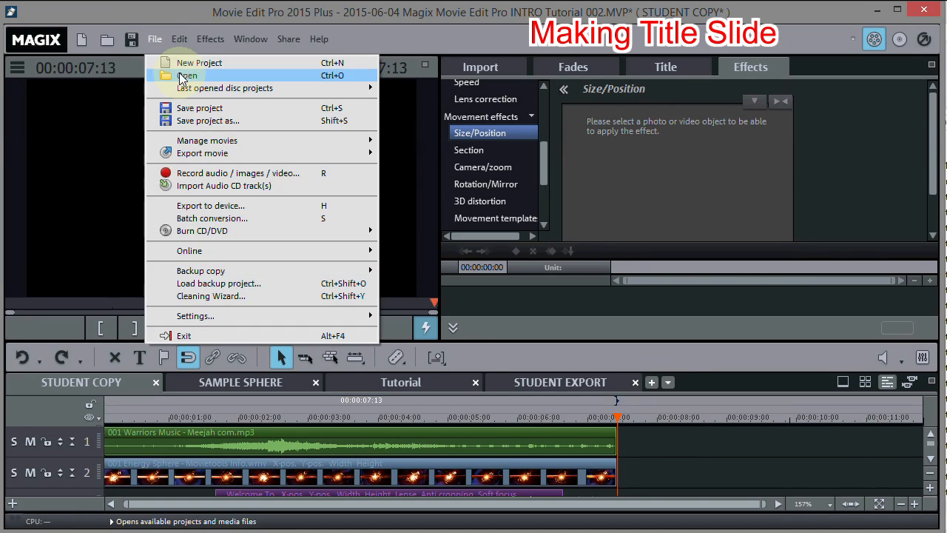
{"action": "left_click", "coordinate": [192, 108]}
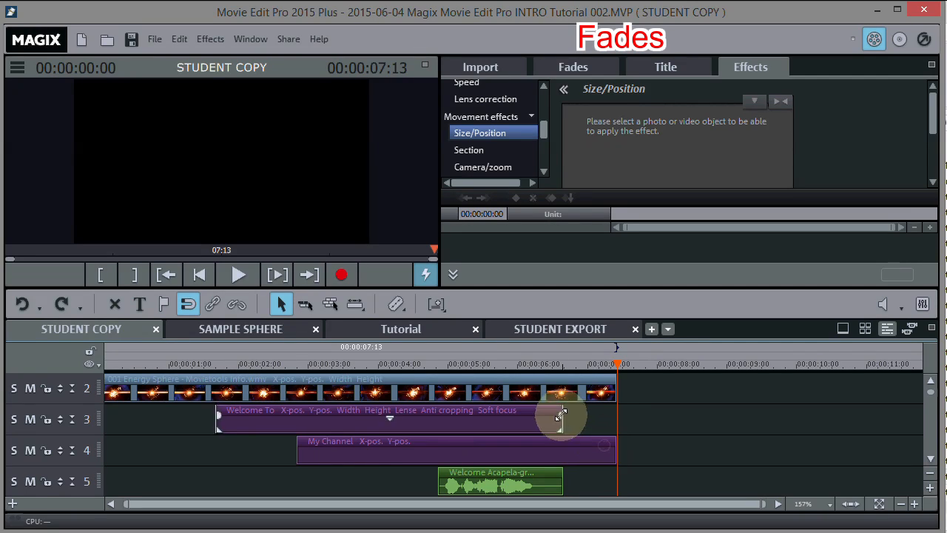
Extend the "Welcome To" clip to 00:00:07:13 and add fade-outs of about half a second to both titles and the energy sphere video.
{"action": "left_click_drag", "start_coordinate": [560, 416], "coordinate": [618, 421]}
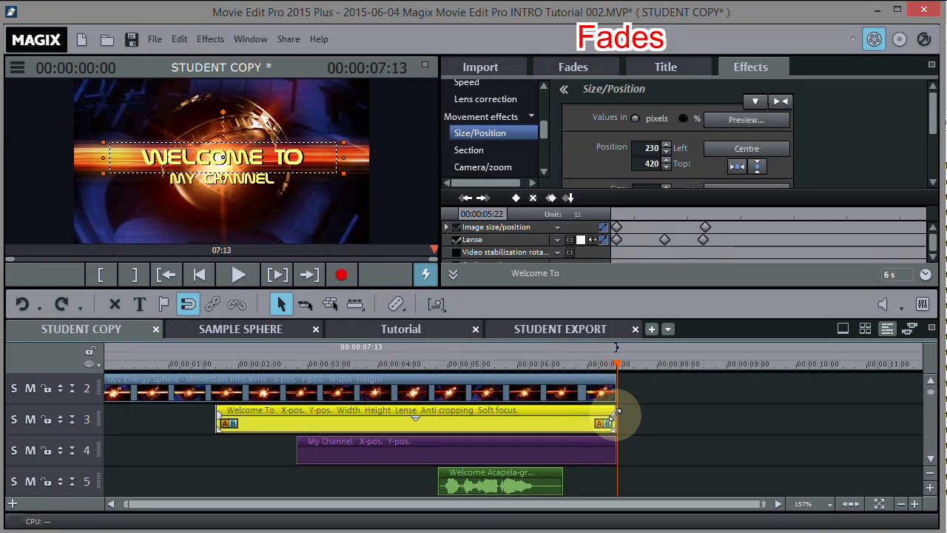
{"action": "left_click_drag", "start_coordinate": [610, 416], "coordinate": [583, 413]}
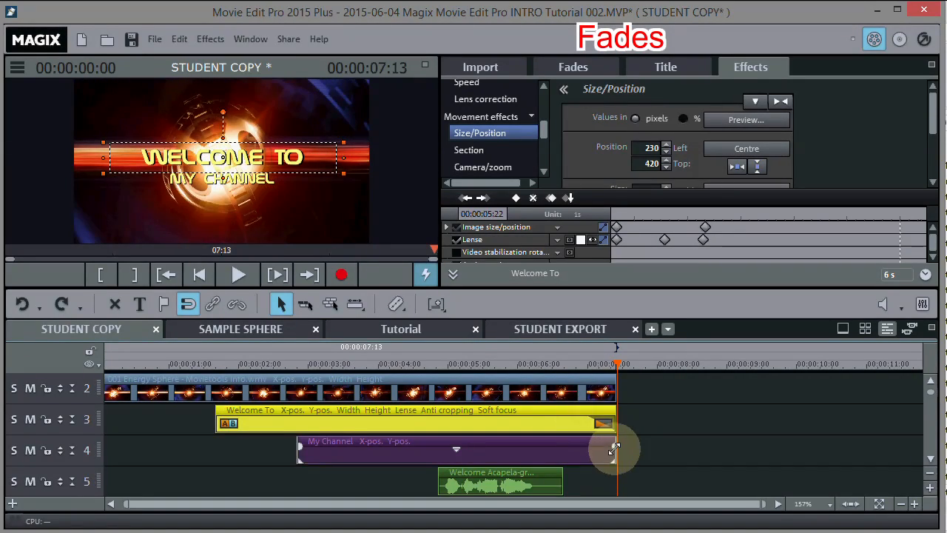
{"action": "left_click_drag", "start_coordinate": [614, 448], "coordinate": [577, 445]}
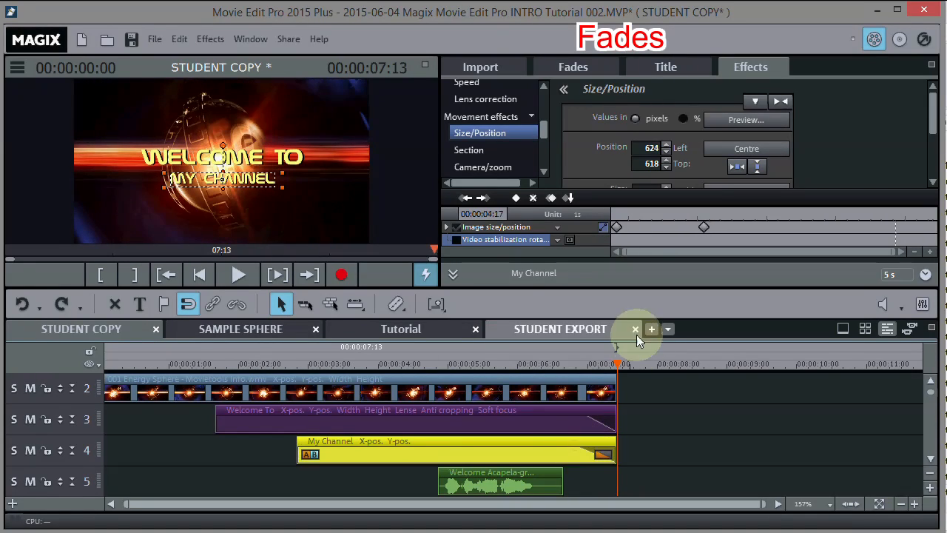
{"action": "left_click", "coordinate": [613, 386]}
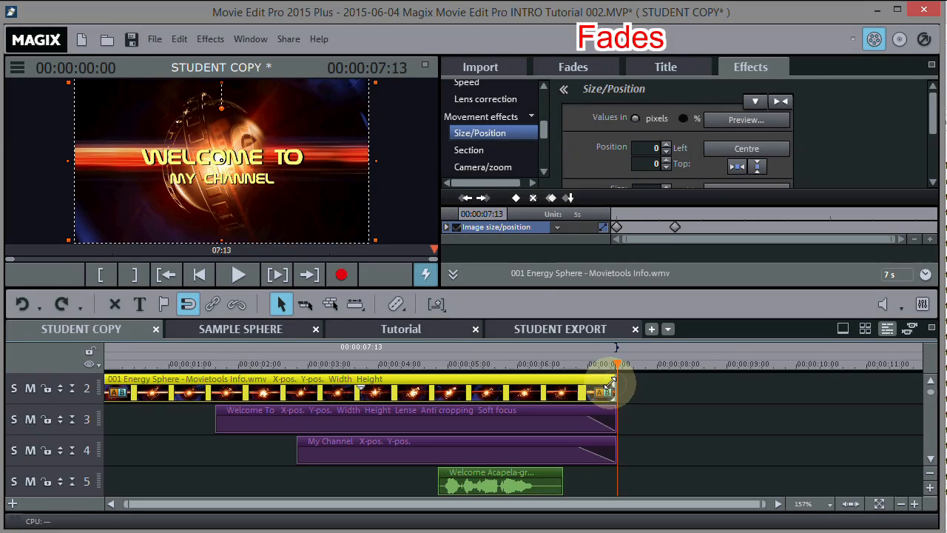
{"action": "left_click_drag", "start_coordinate": [592, 378], "coordinate": [583, 382]}
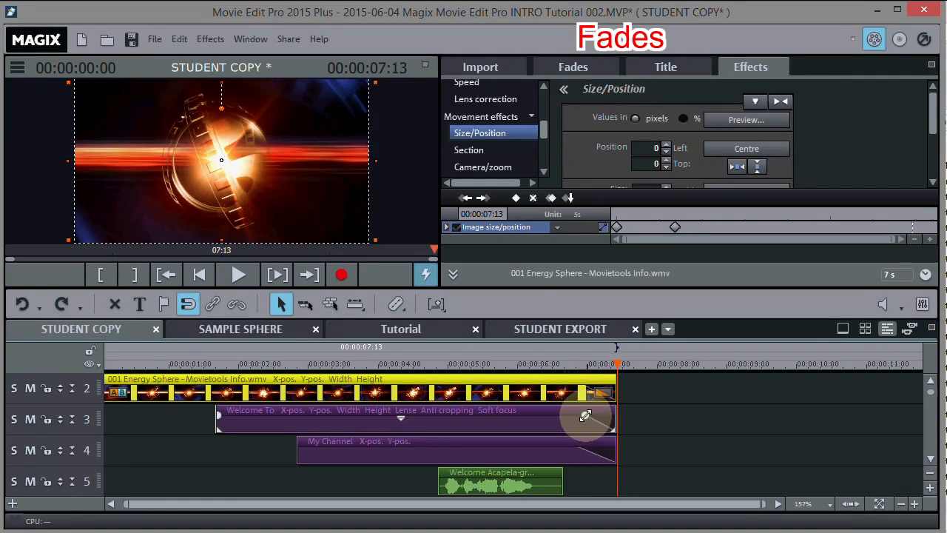
{"action": "left_click", "coordinate": [584, 416]}
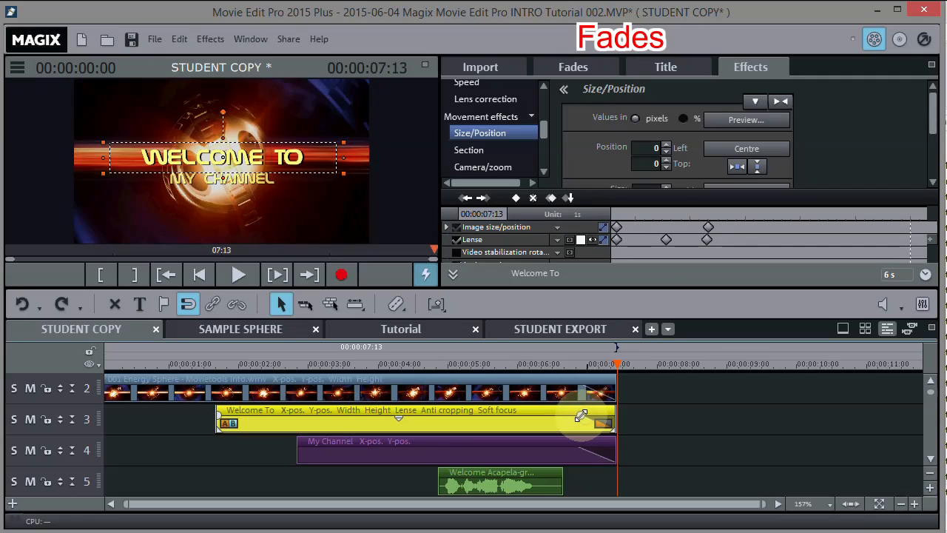
Add short fade-ins to the energy sphere video and both titles, and play the intro from the beginning.
{"action": "left_click", "coordinate": [930, 382]}
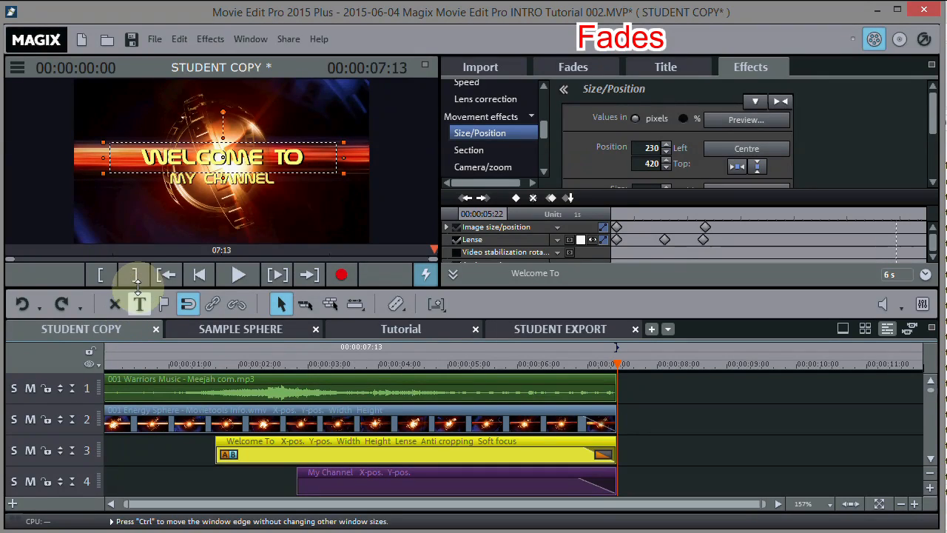
{"action": "left_click", "coordinate": [169, 276]}
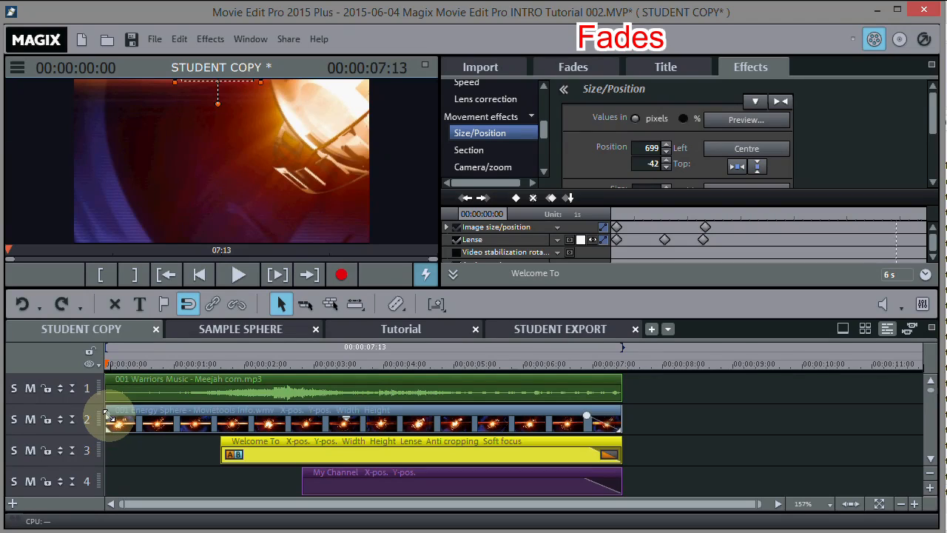
{"action": "left_click", "coordinate": [111, 417]}
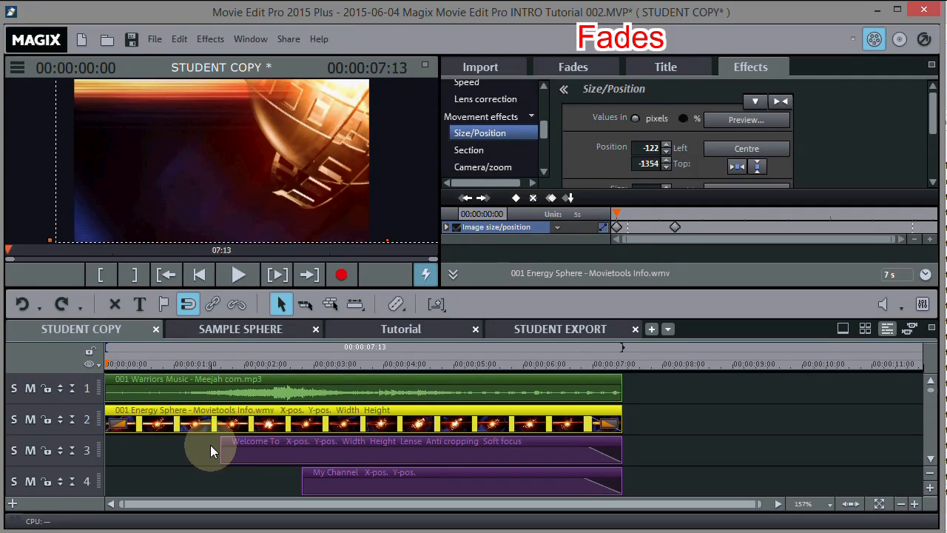
{"action": "left_click", "coordinate": [222, 444]}
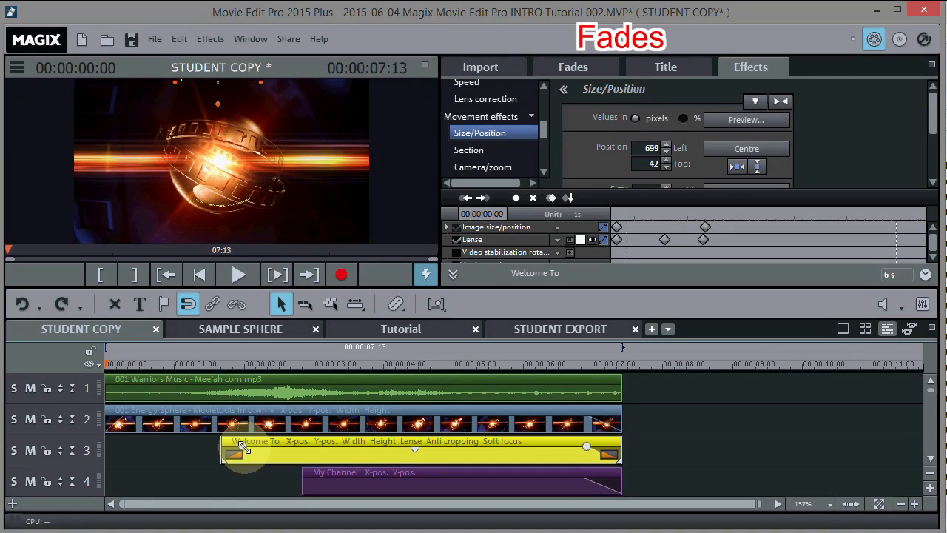
{"action": "left_click", "coordinate": [303, 477]}
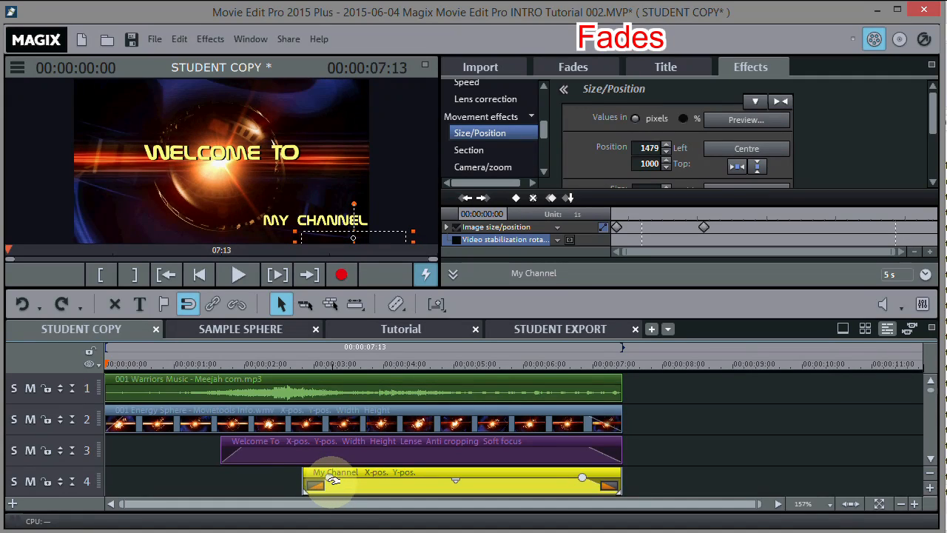
{"action": "left_click", "coordinate": [237, 275]}
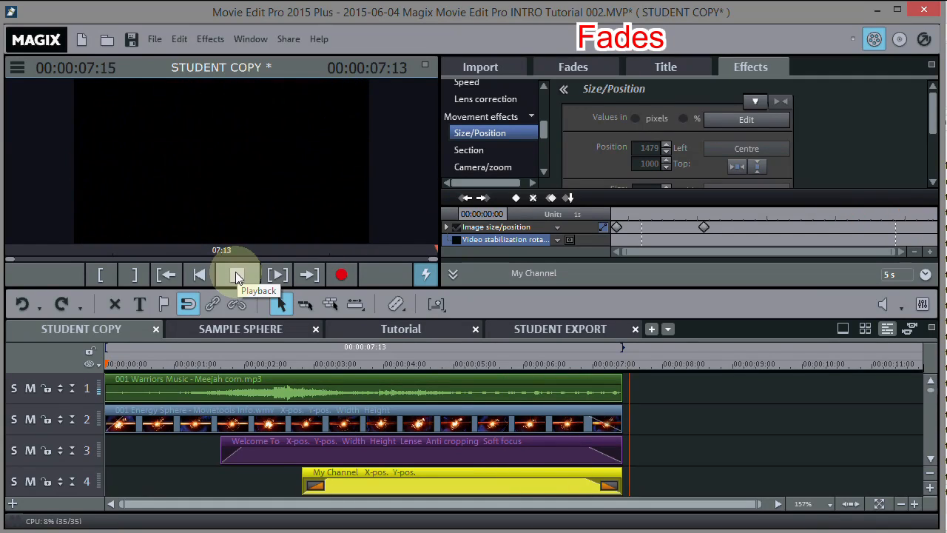
Replay the intro from the beginning to check the fades, then deselect the "My Channel" title.
{"action": "left_click", "coordinate": [237, 276]}
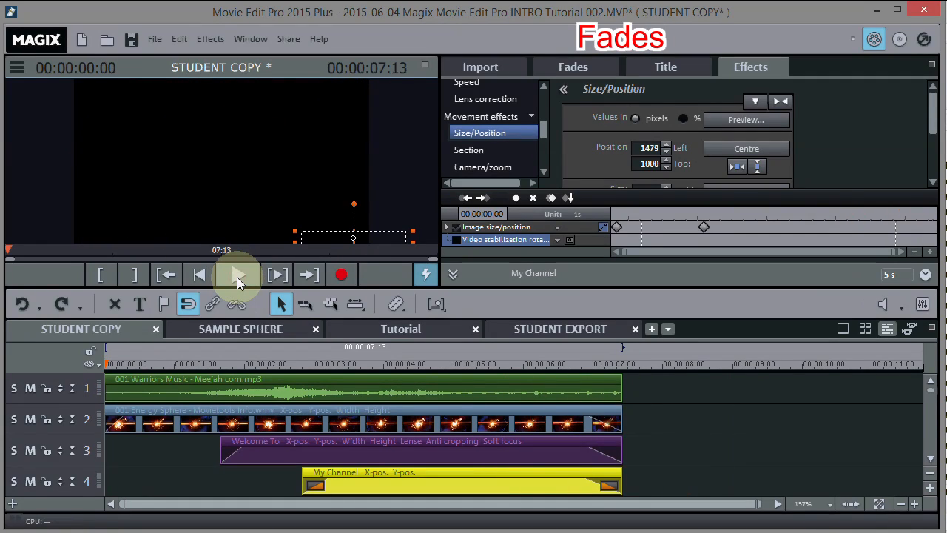
{"action": "left_click", "coordinate": [237, 277]}
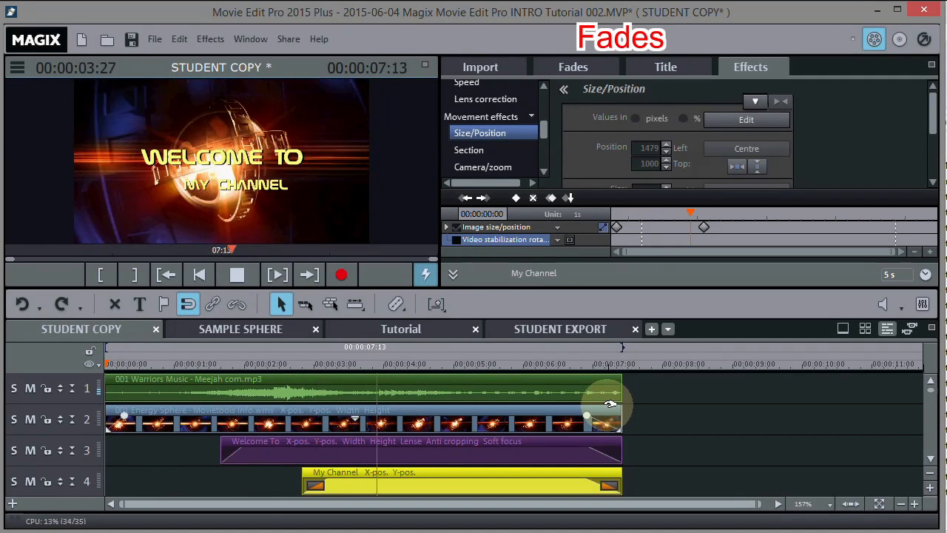
{"action": "left_click", "coordinate": [237, 275]}
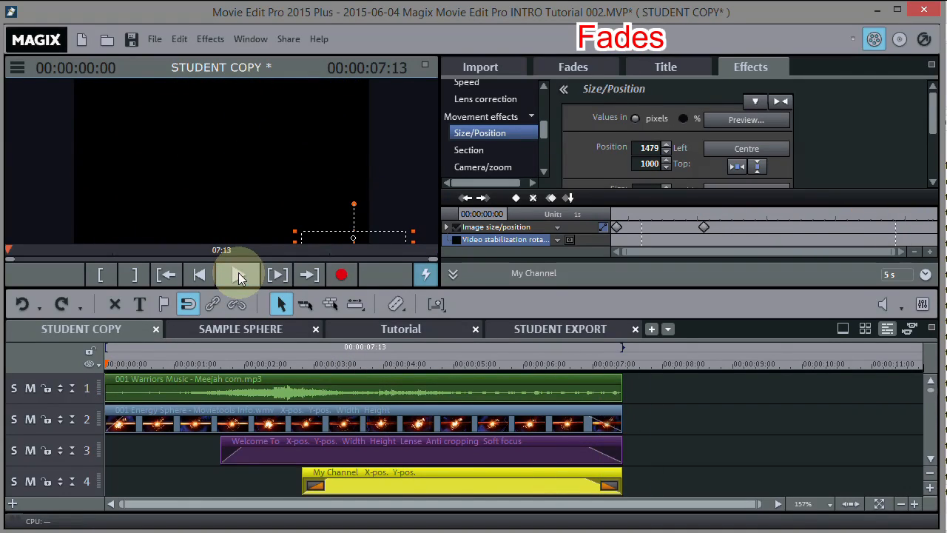
{"action": "left_click", "coordinate": [707, 415]}
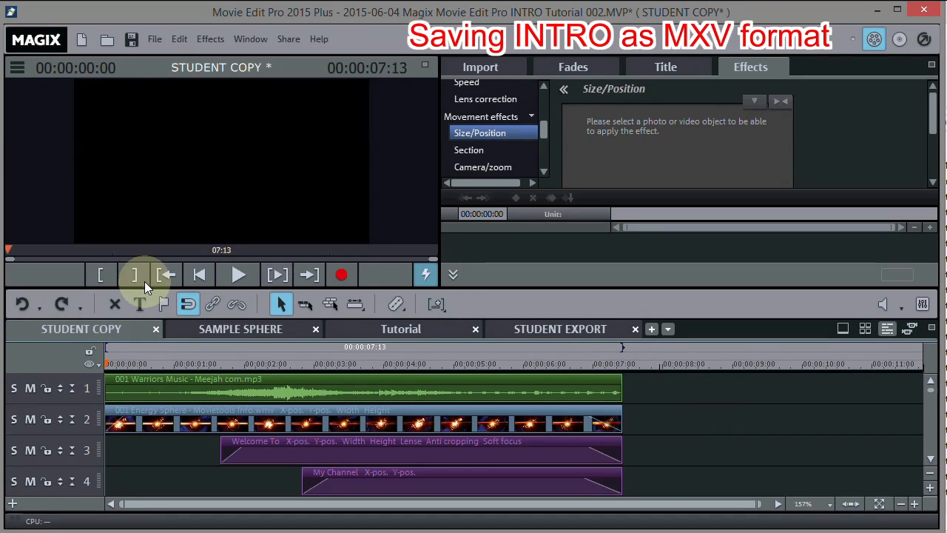
Export the STUDENT COPY movie as a MAGIX video to P:\Movies\Intro 2 Sphere.mxv.
{"action": "left_click", "coordinate": [851, 505]}
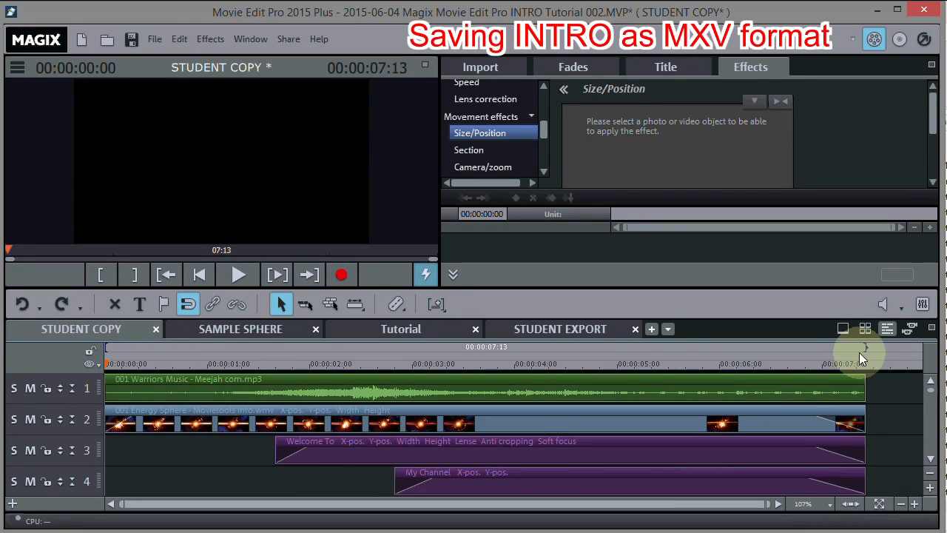
{"action": "left_click_drag", "start_coordinate": [559, 296], "coordinate": [526, 240]}
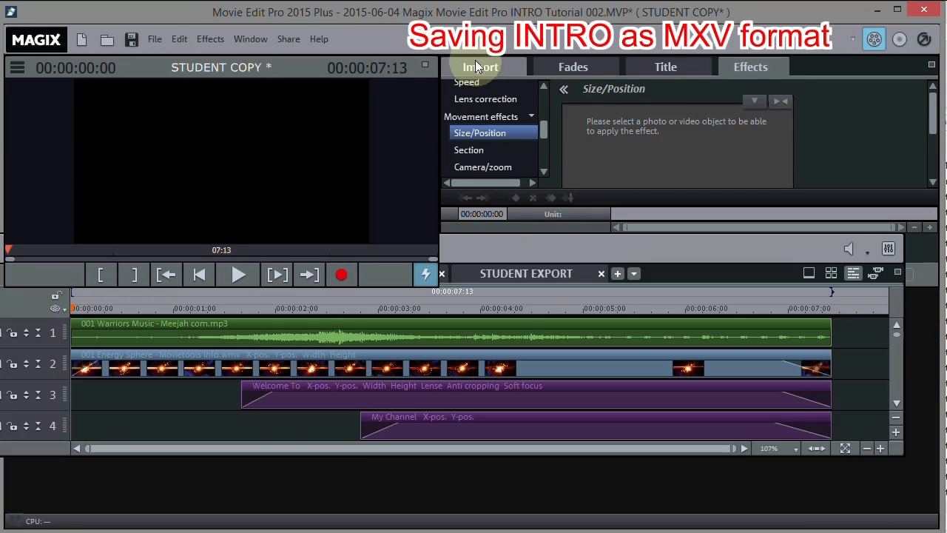
{"action": "left_click", "coordinate": [155, 39]}
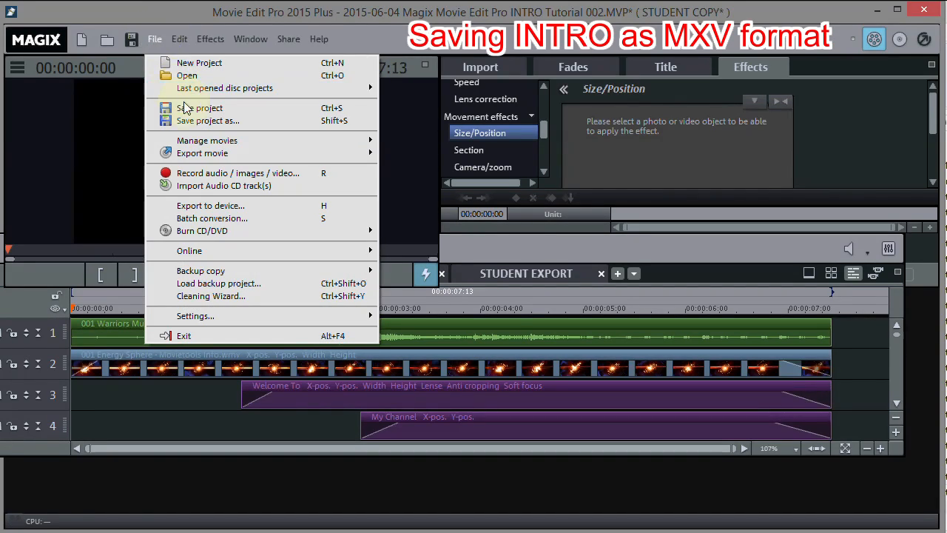
{"action": "mouse_move", "coordinate": [198, 157]}
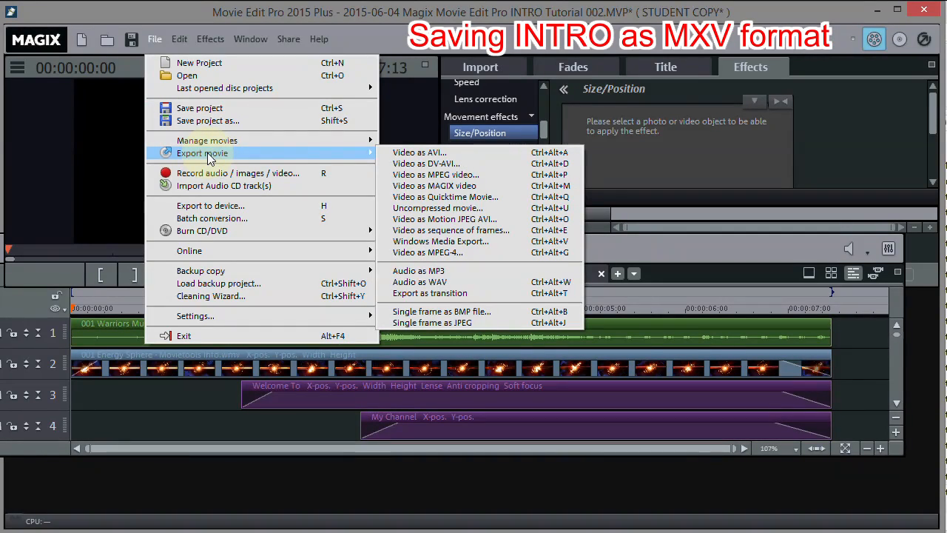
{"action": "left_click", "coordinate": [442, 189]}
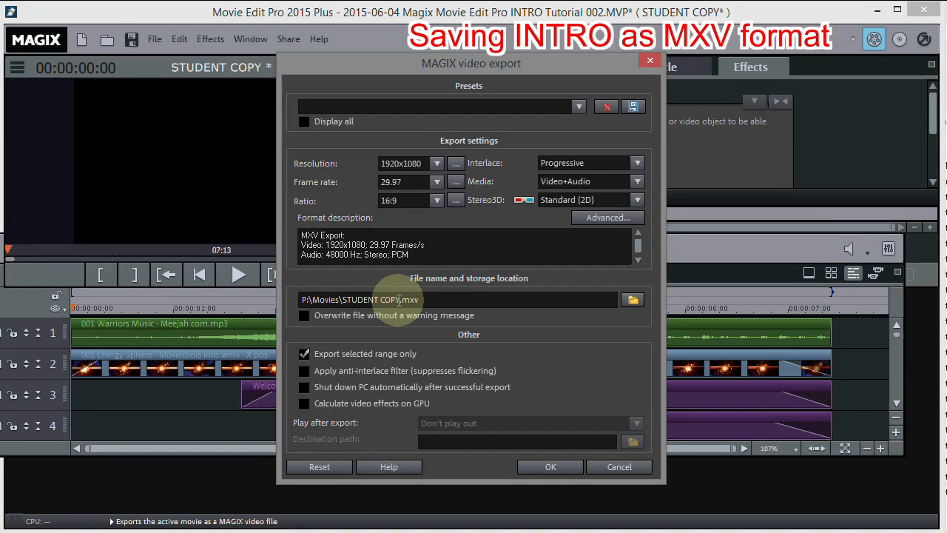
{"action": "left_click_drag", "start_coordinate": [400, 299], "coordinate": [343, 300]}
{"action": "left_click", "coordinate": [343, 300]}
{"action": "type", "text": "ies\\Intro 2"}
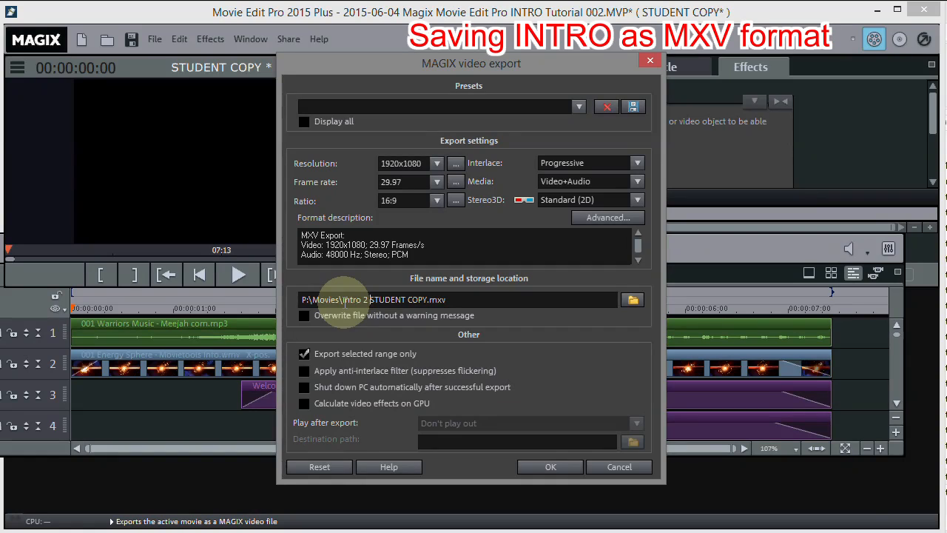
{"action": "type", "text": " Sphere"}
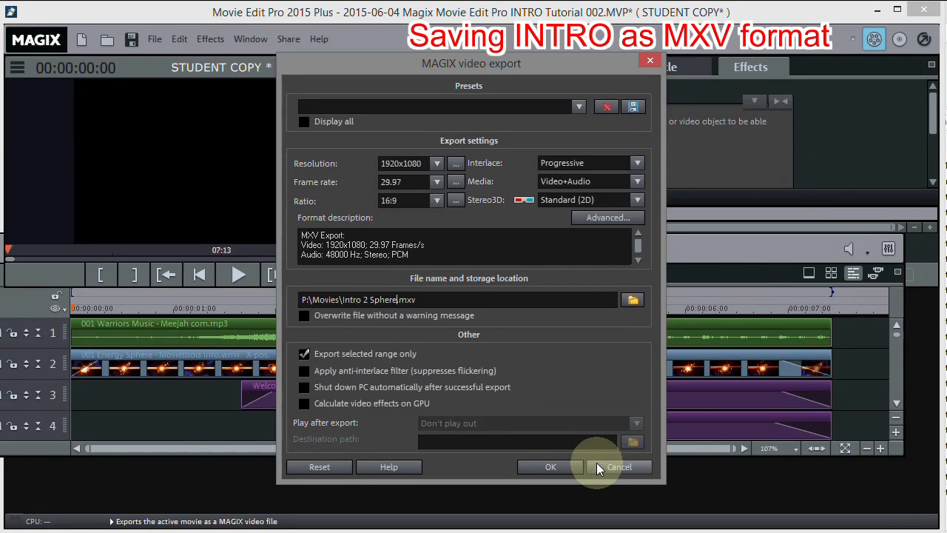
{"action": "left_click", "coordinate": [550, 466]}
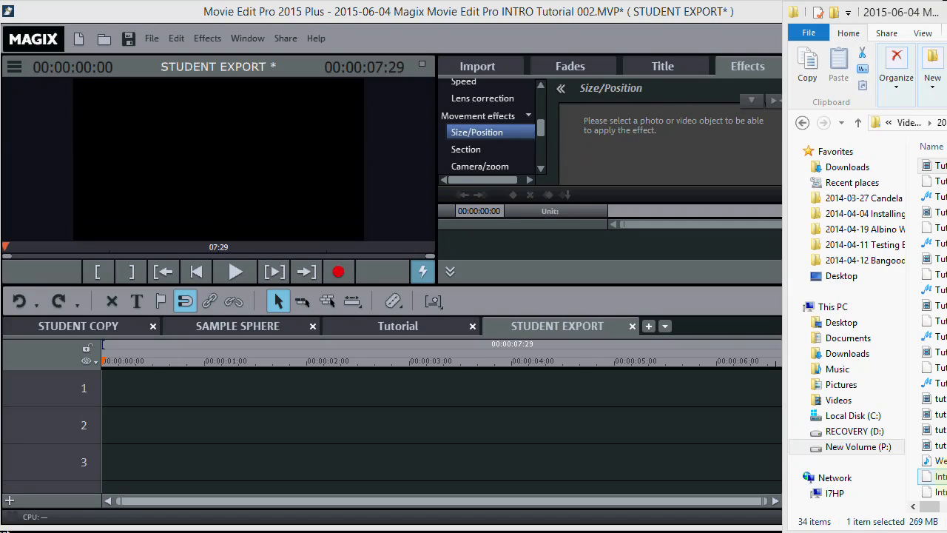
Place Intro 2 Sphere.mxv from File Explorer at the start of track 1 in the STUDENT EXPORT movie and play it.
{"action": "left_click_drag", "start_coordinate": [934, 477], "coordinate": [150, 382]}
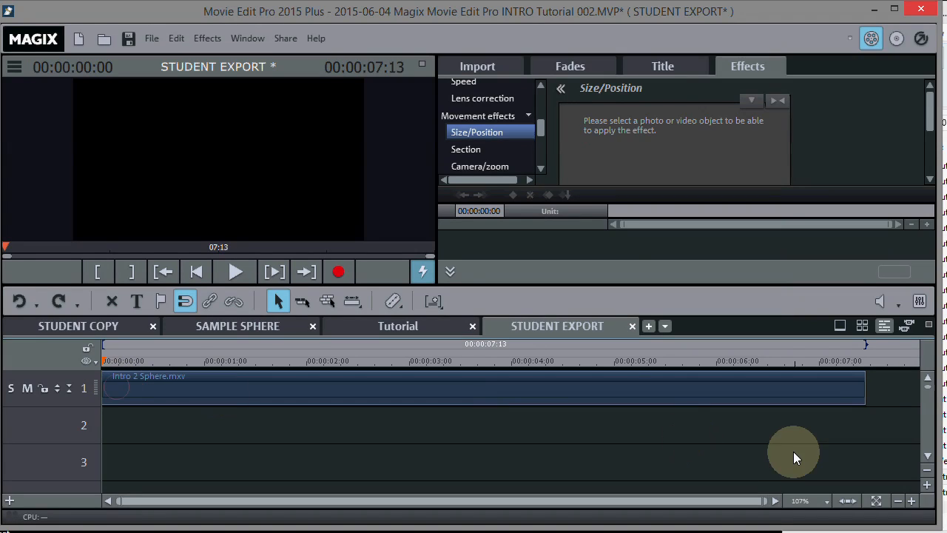
{"action": "left_click", "coordinate": [897, 501]}
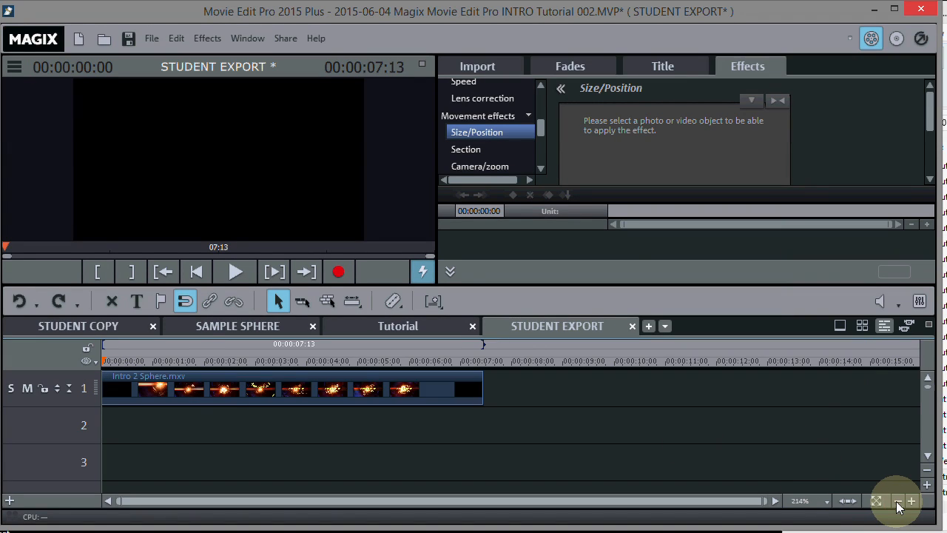
{"action": "left_click", "coordinate": [898, 501]}
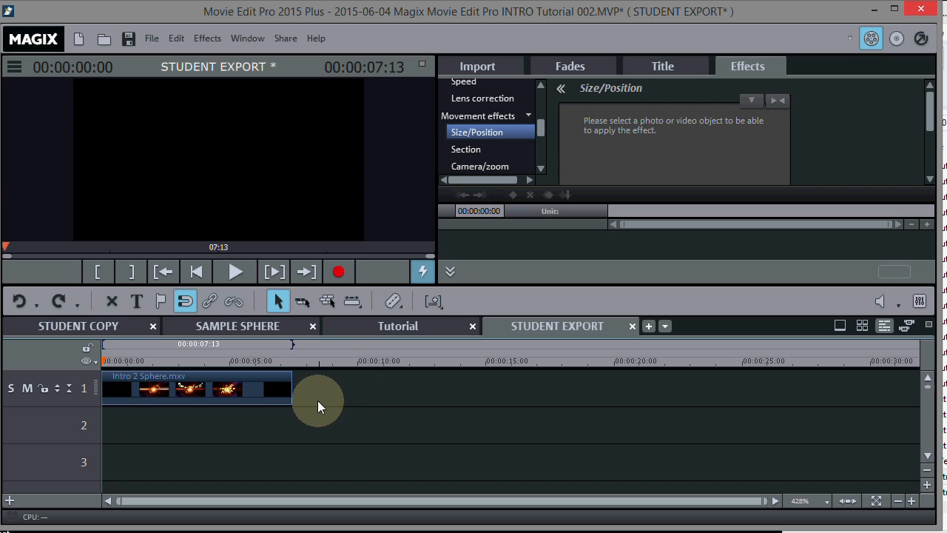
{"action": "left_click", "coordinate": [234, 273]}
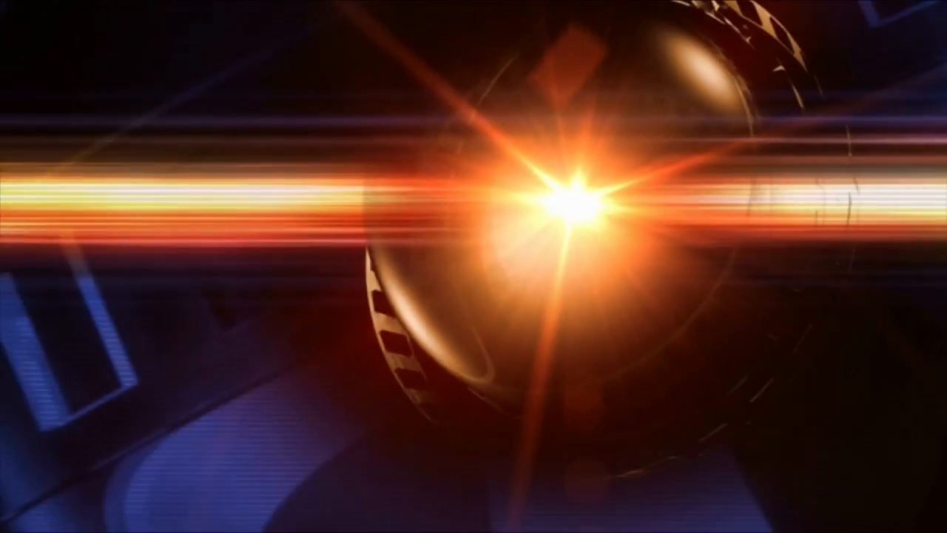